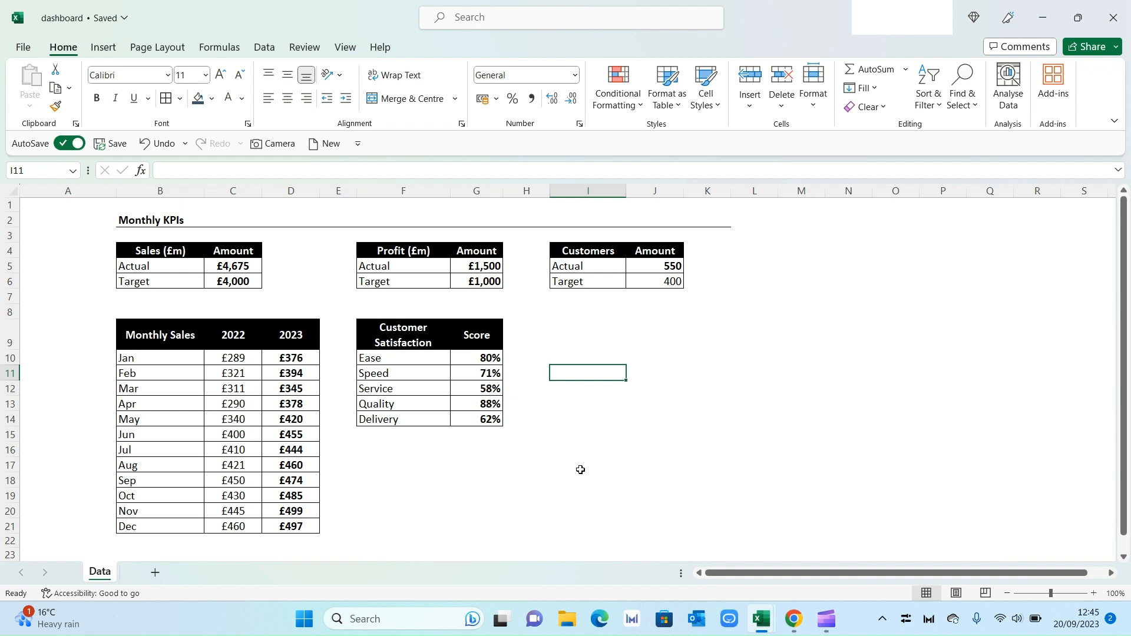
Step: Add a new worksheet and name it Dashboard
{"action": "left_click", "coordinate": [155, 572]}
{"action": "double_click", "coordinate": [152, 573]}
{"action": "type", "text": "D"}
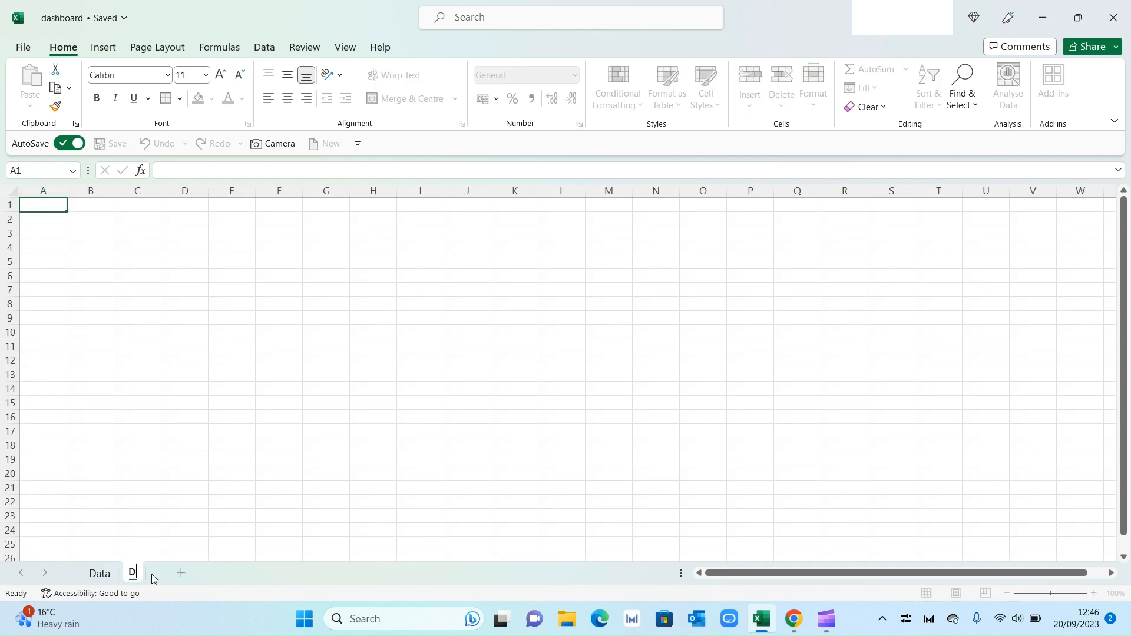
{"action": "type", "text": "ashboard"}
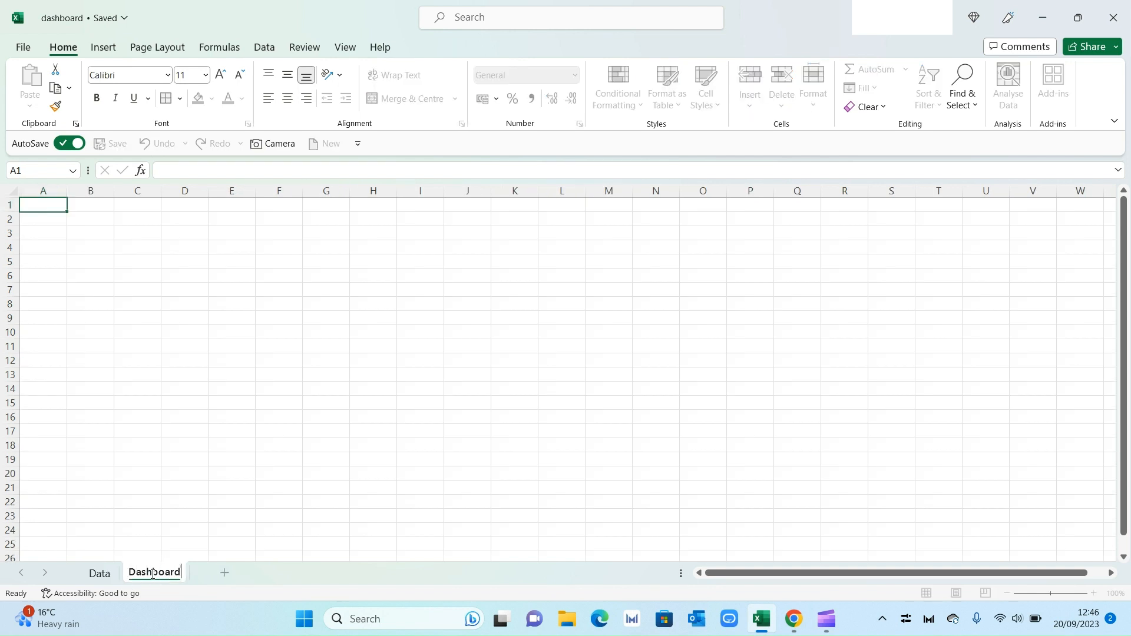
{"action": "left_click", "coordinate": [247, 488]}
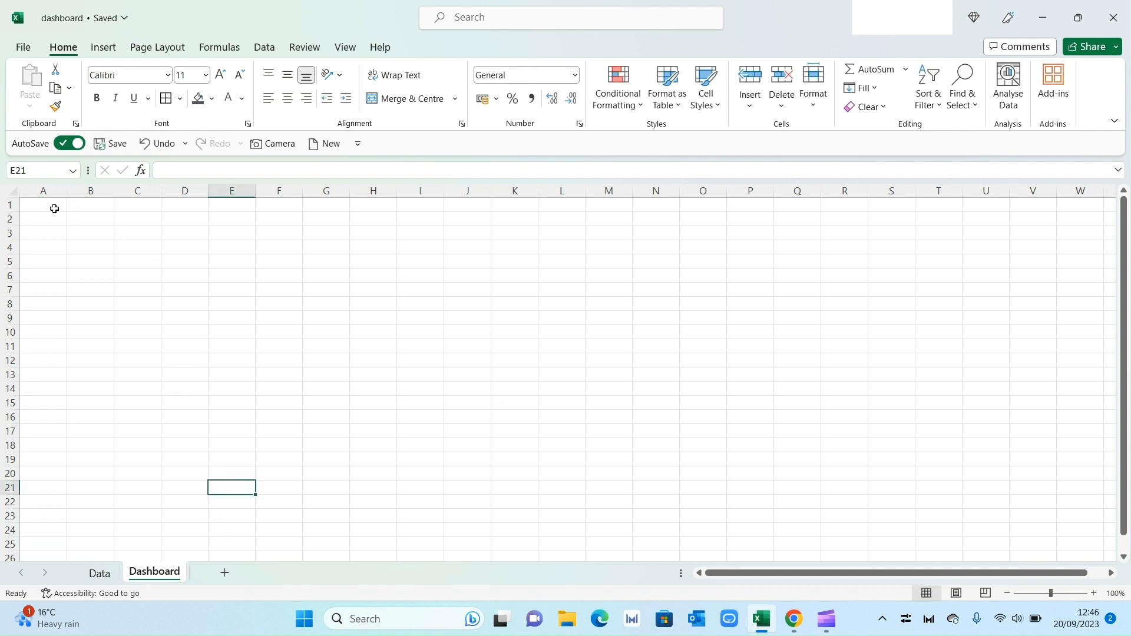
Step: Fill the entire Dashboard sheet with a light grey background
{"action": "left_click", "coordinate": [13, 193]}
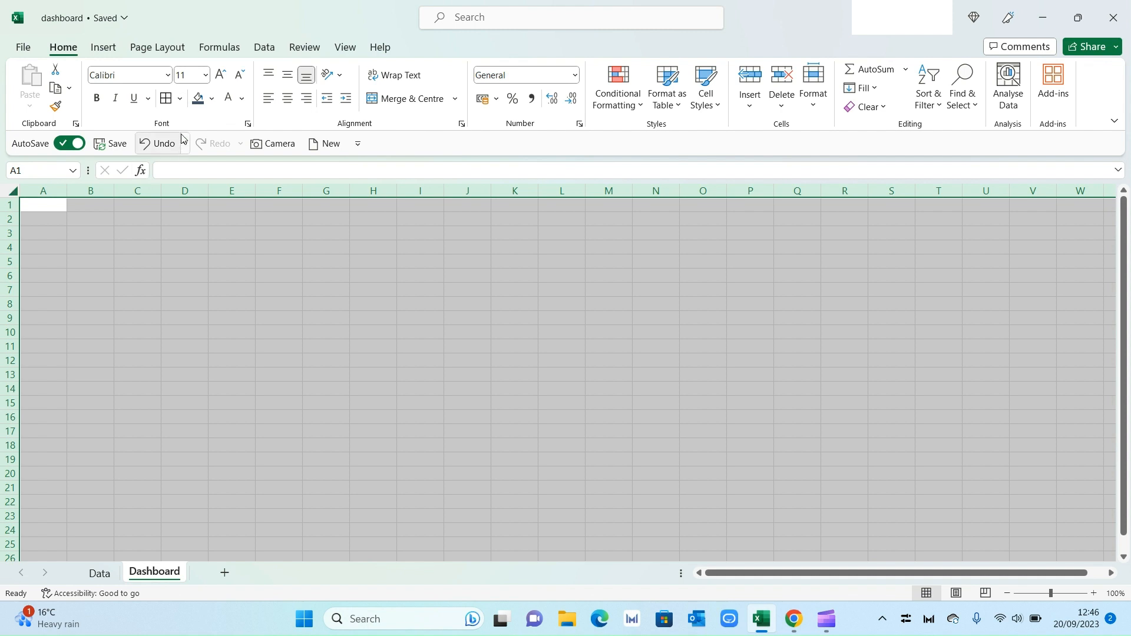
{"action": "left_click", "coordinate": [212, 98]}
{"action": "left_click", "coordinate": [200, 153]}
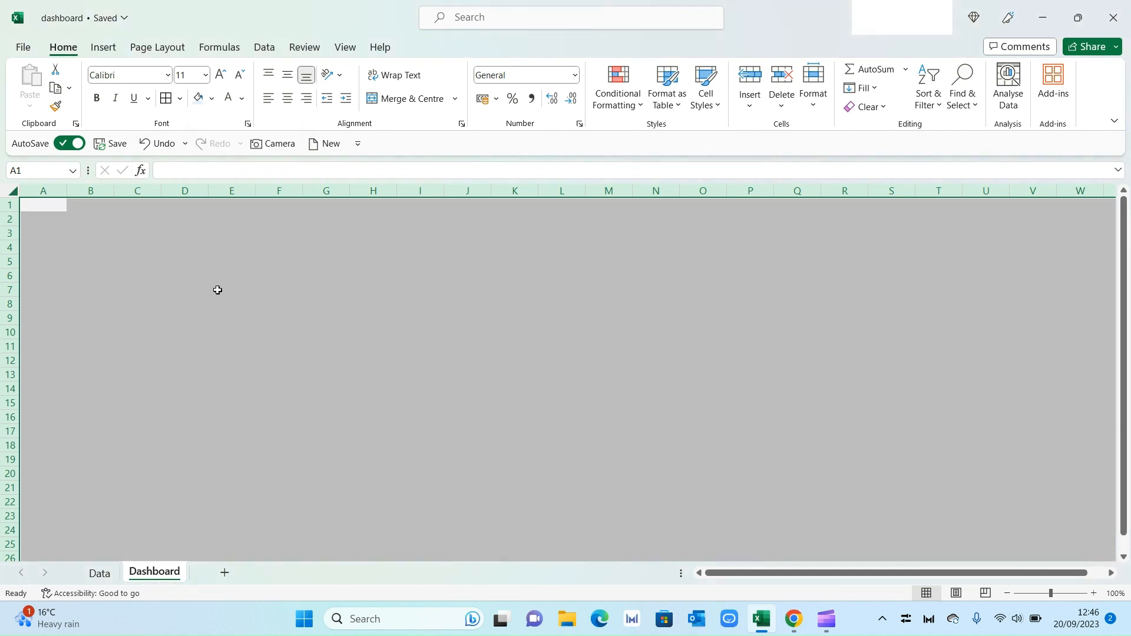
{"action": "left_click", "coordinate": [279, 330]}
{"action": "left_click", "coordinate": [374, 361]}
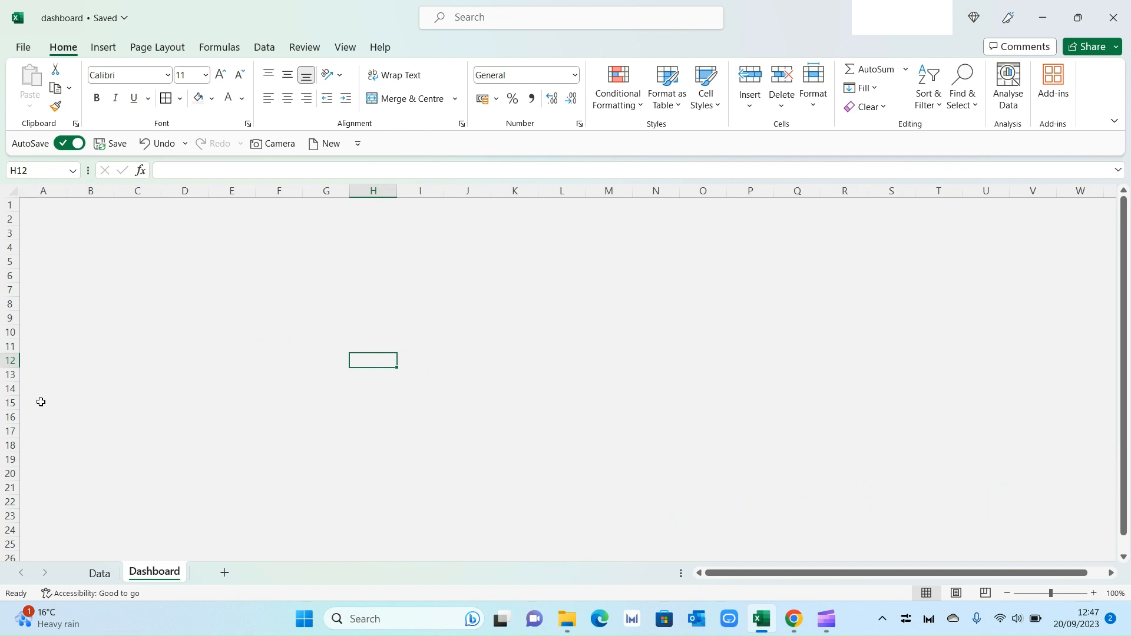
Step: Fill column A with dark blue-grey and widen it into a sidebar
{"action": "left_click", "coordinate": [57, 189]}
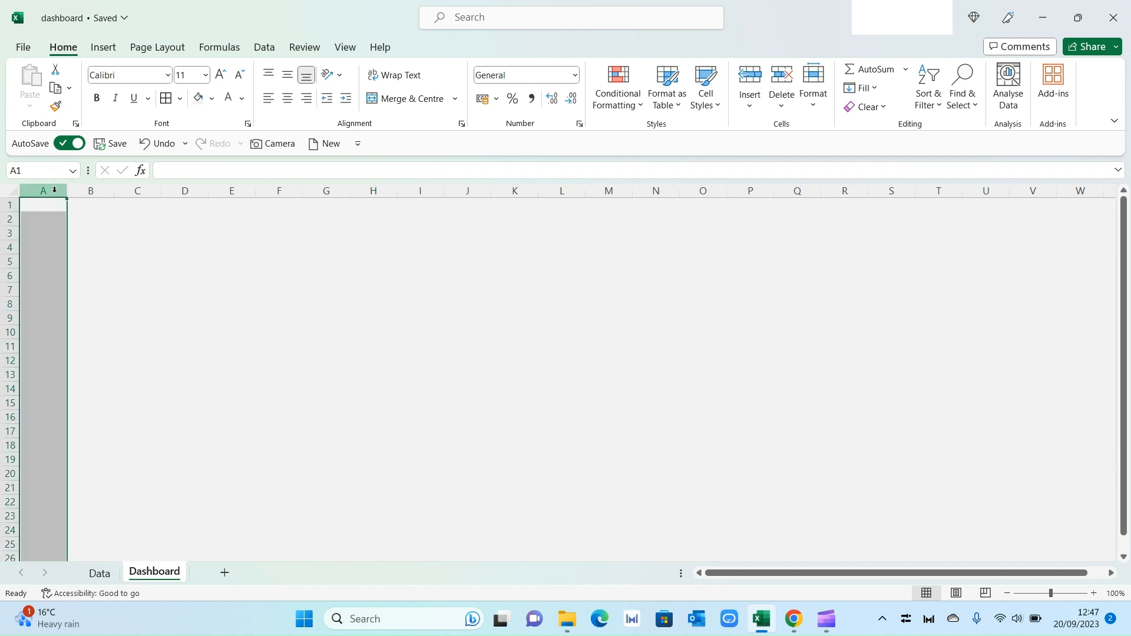
{"action": "left_click", "coordinate": [212, 99]}
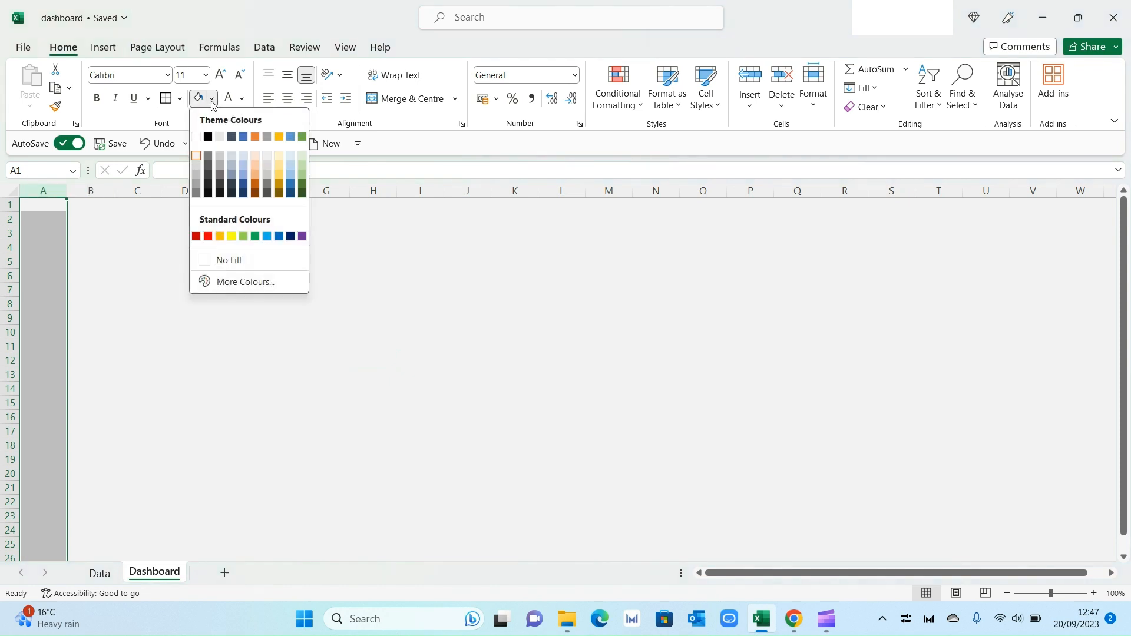
{"action": "left_click", "coordinate": [232, 136]}
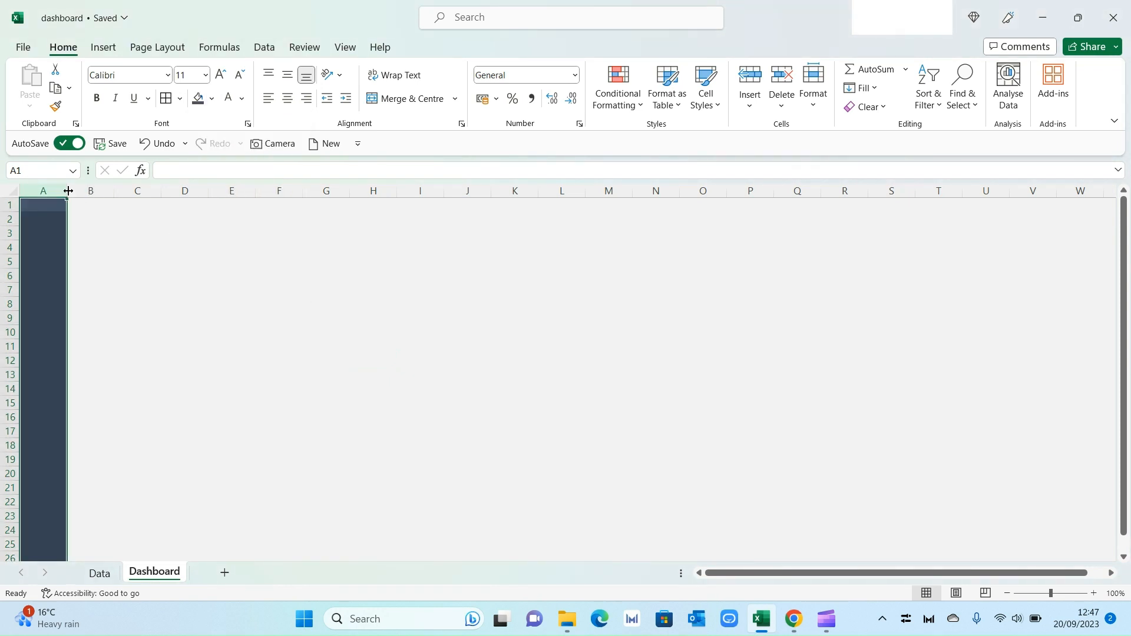
{"action": "left_click_drag", "start_coordinate": [69, 190], "coordinate": [98, 192]}
{"action": "left_click", "coordinate": [153, 263]}
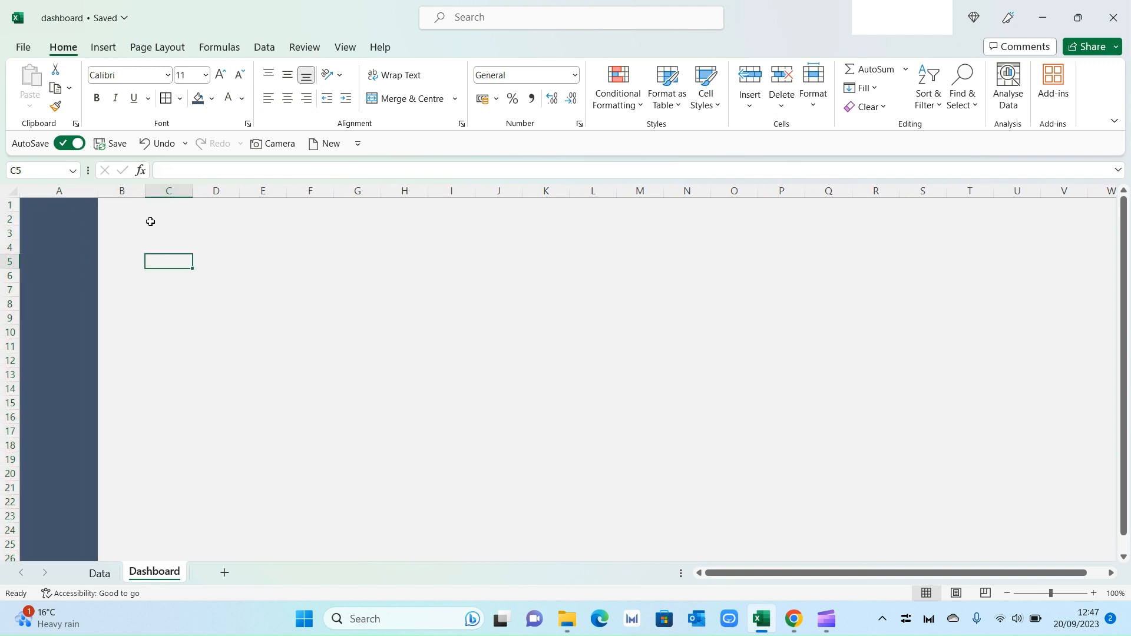
Step: Insert the SKILL logo picture at the top of the column A sidebar
{"action": "left_click", "coordinate": [103, 47]}
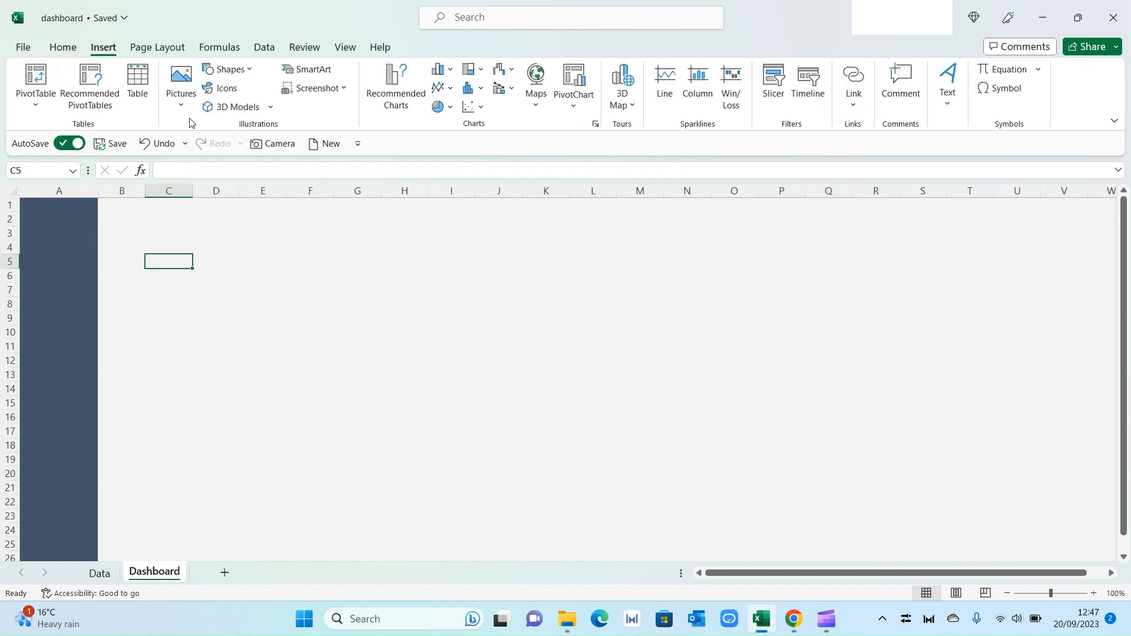
{"action": "left_click", "coordinate": [181, 101]}
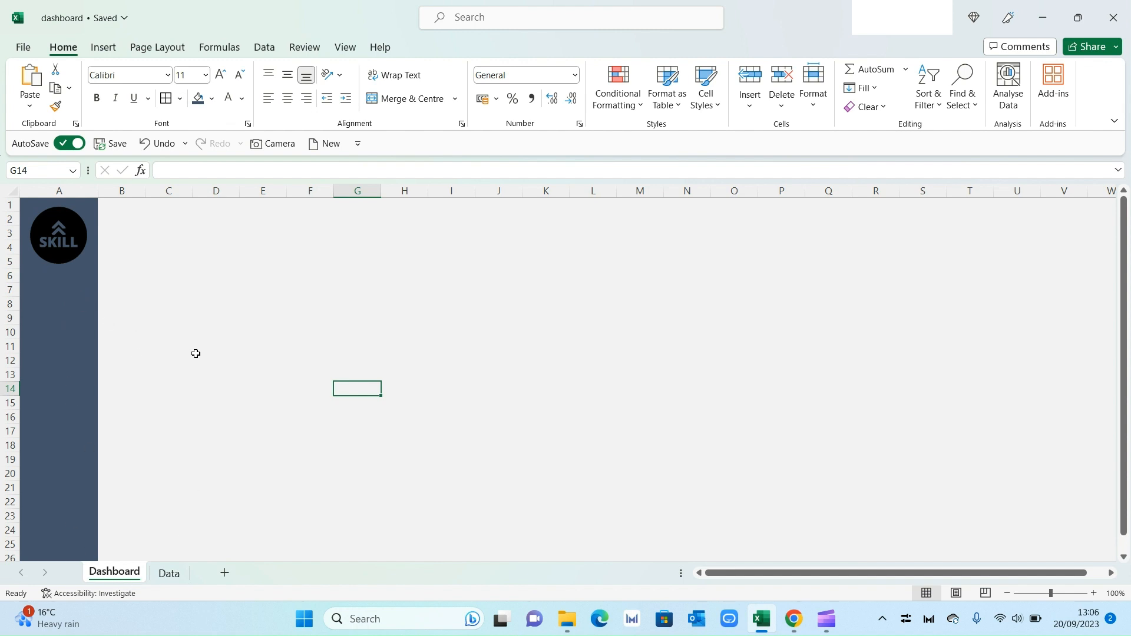
Step: Insert a presentation icon and a table icon from an icon search for data, placing them below the logo
{"action": "left_click", "coordinate": [114, 50]}
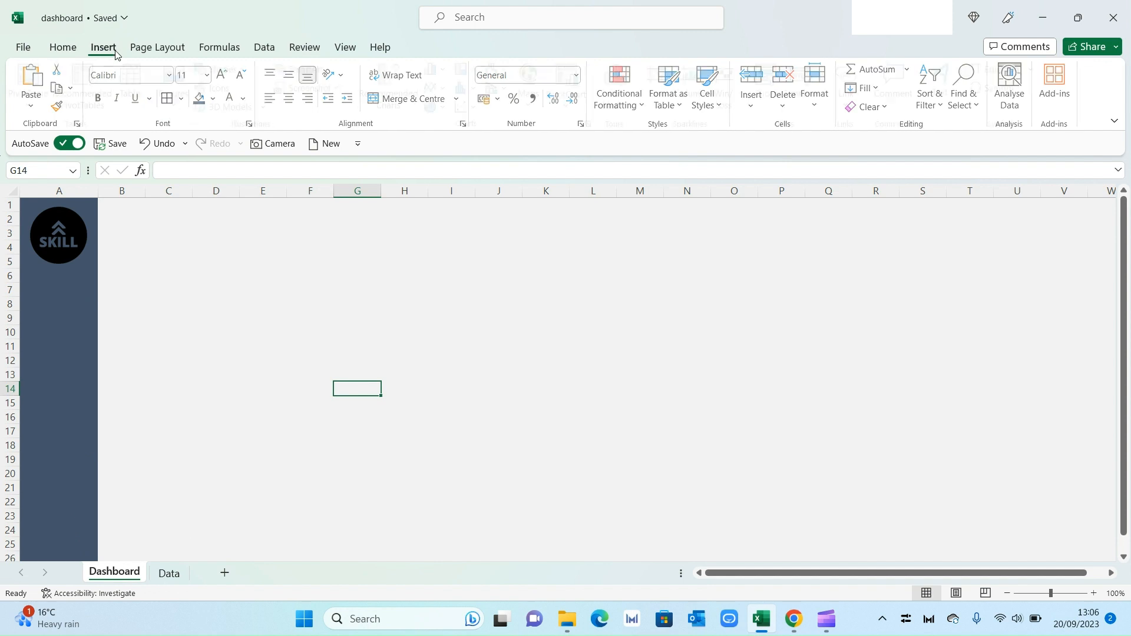
{"action": "left_click", "coordinate": [223, 90]}
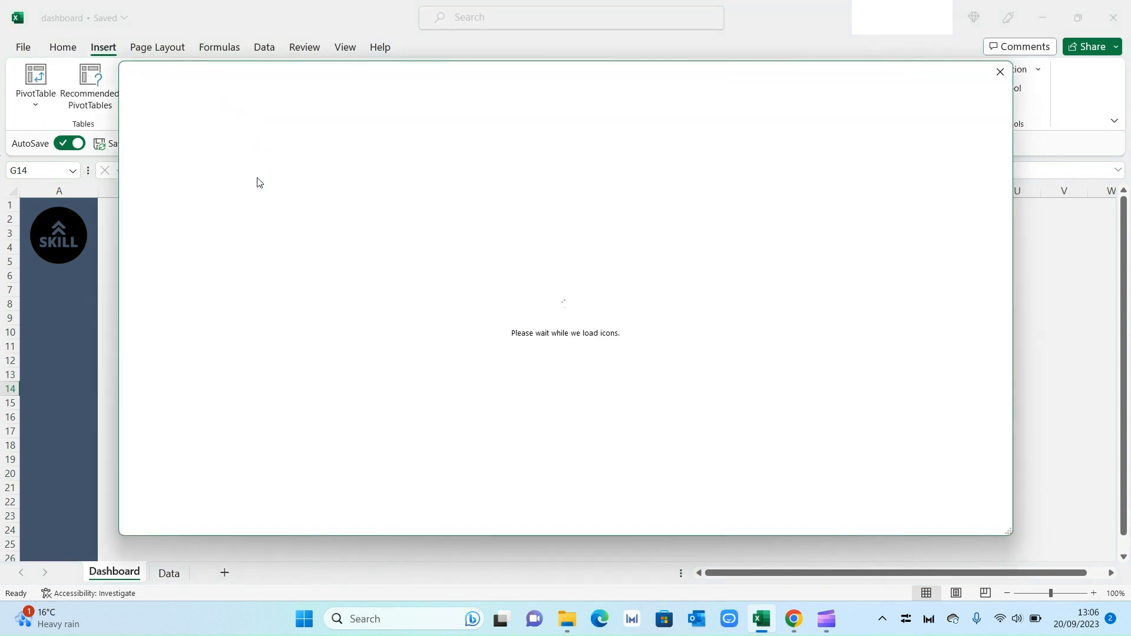
{"action": "type", "text": "da"}
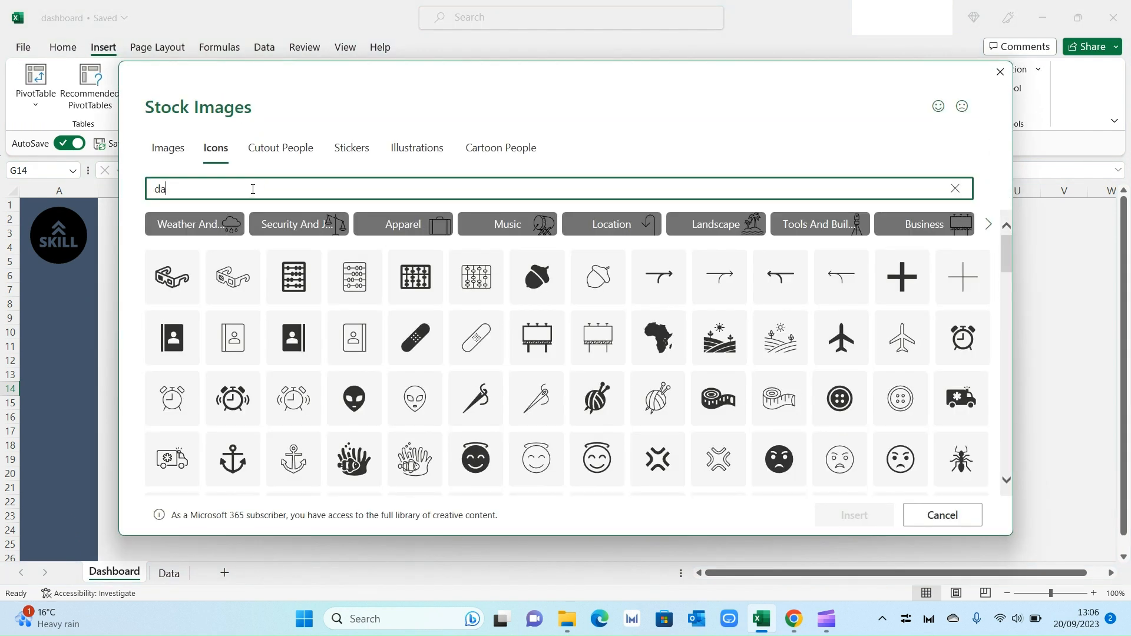
{"action": "type", "text": "ta"}
{"action": "left_click", "coordinate": [361, 363]}
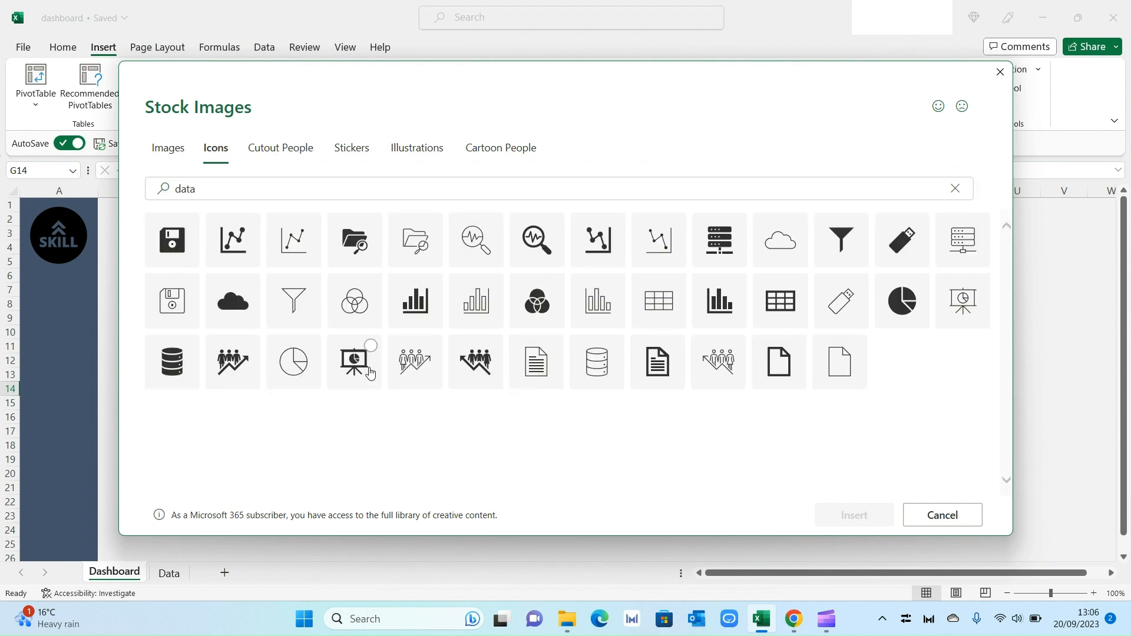
{"action": "left_click", "coordinate": [781, 301]}
{"action": "left_click", "coordinate": [853, 515]}
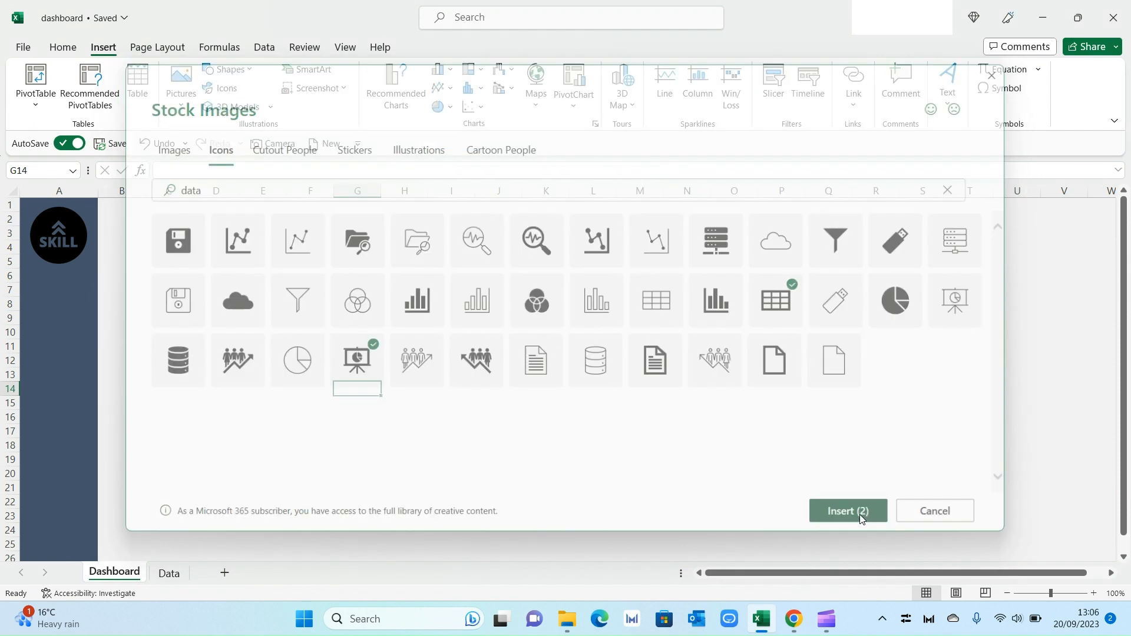
{"action": "left_click", "coordinate": [436, 439]}
{"action": "left_click_drag", "start_coordinate": [376, 434], "coordinate": [288, 429]}
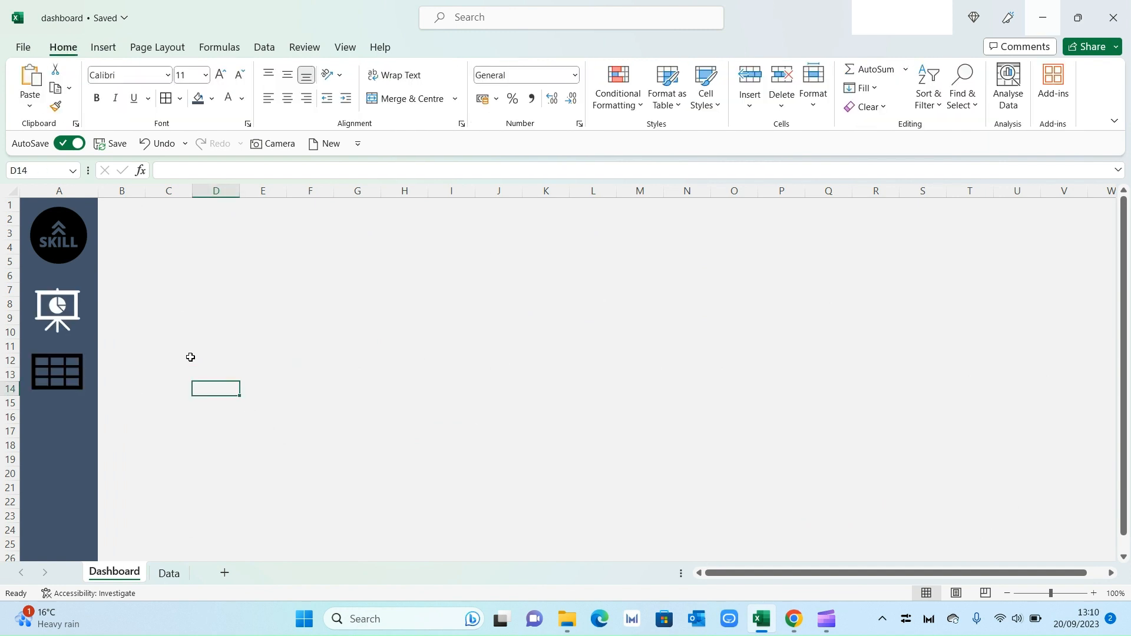
Step: Copy the presentation icon's white formatting onto the table icon with Format Painter
{"action": "left_click", "coordinate": [75, 311]}
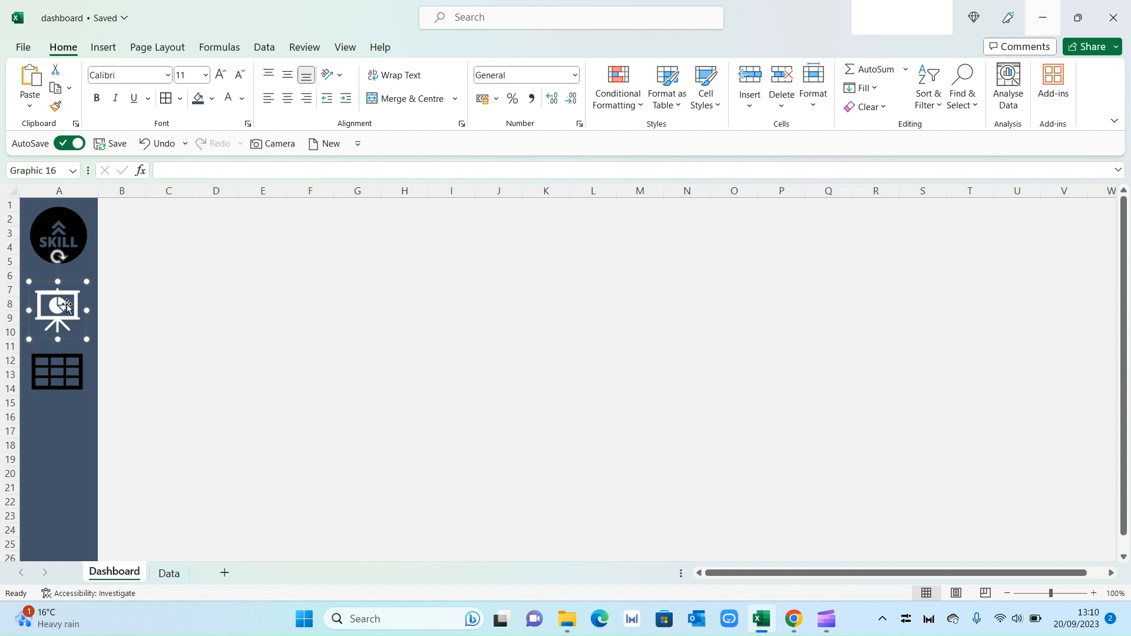
{"action": "left_click", "coordinate": [59, 112]}
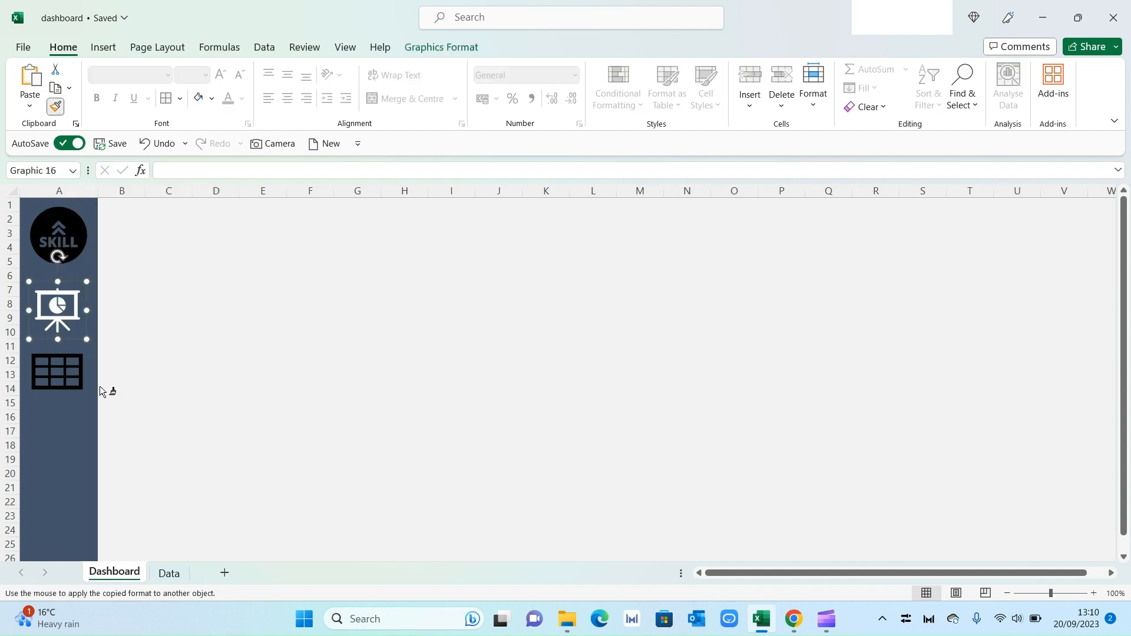
{"action": "left_click", "coordinate": [71, 372]}
{"action": "left_click", "coordinate": [191, 422]}
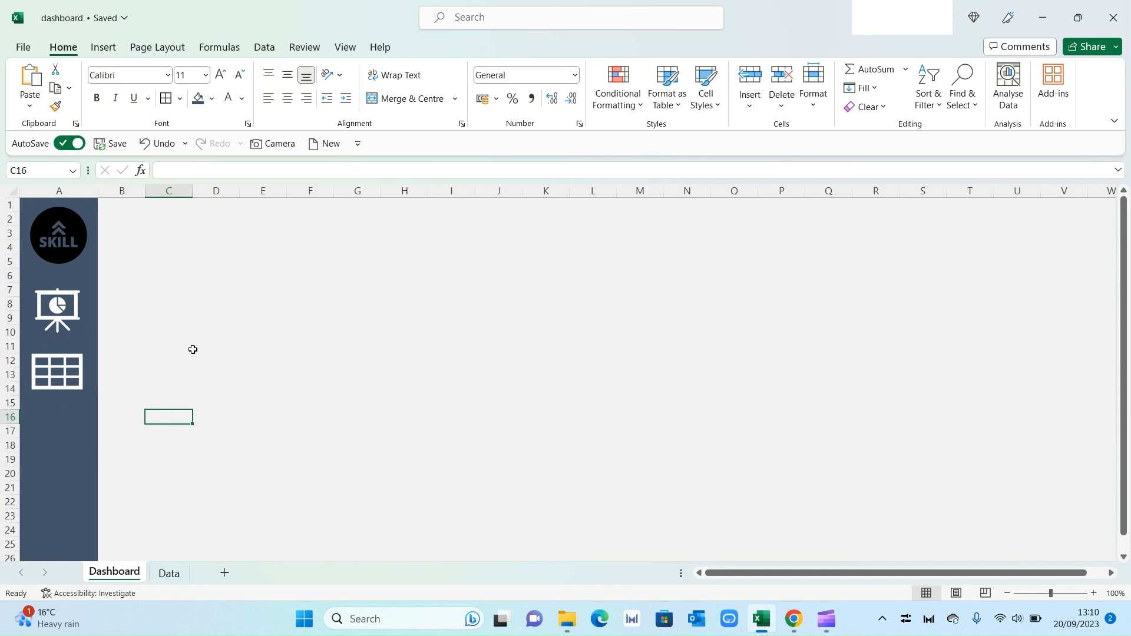
Step: Link the presentation icon to the Dashboard sheet
{"action": "left_click", "coordinate": [67, 304]}
{"action": "right_click", "coordinate": [68, 304]}
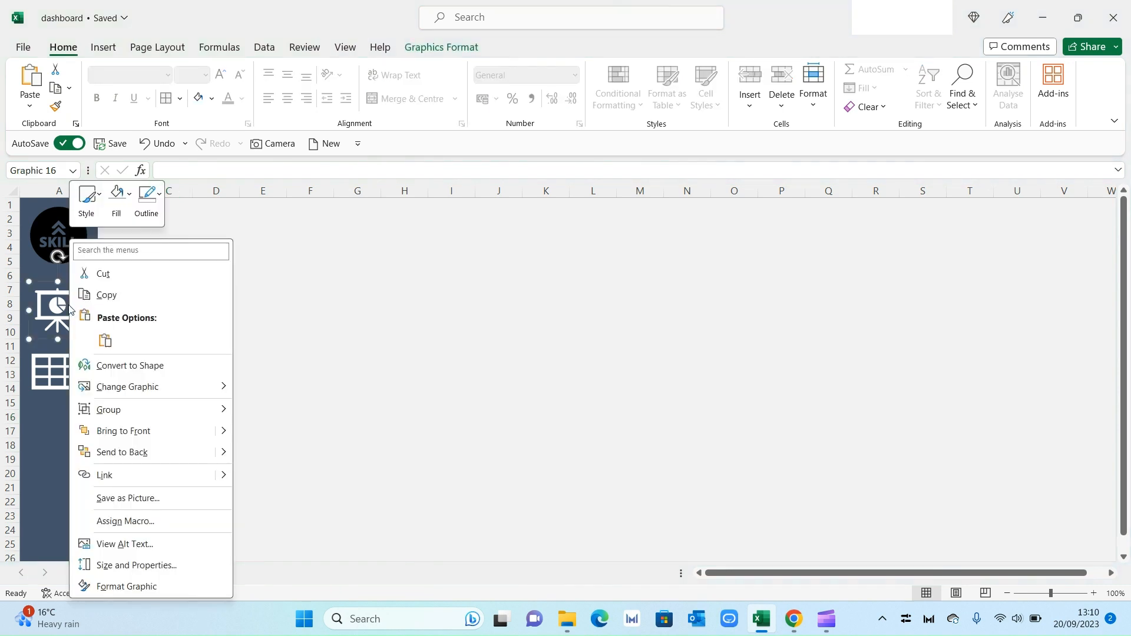
{"action": "left_click", "coordinate": [162, 475]}
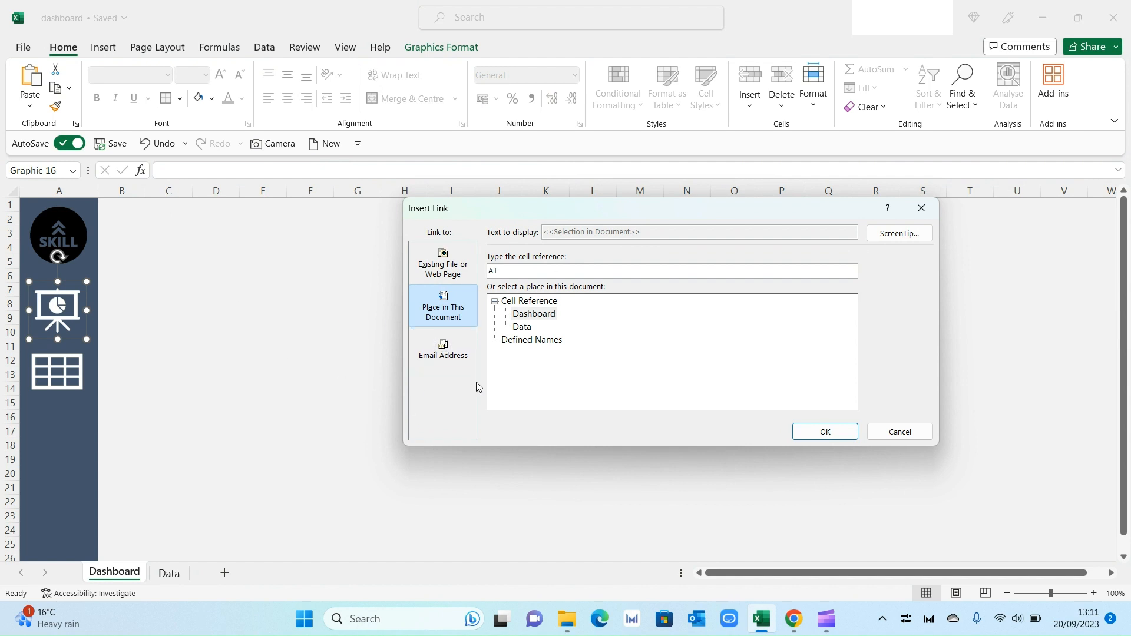
{"action": "left_click", "coordinate": [523, 317]}
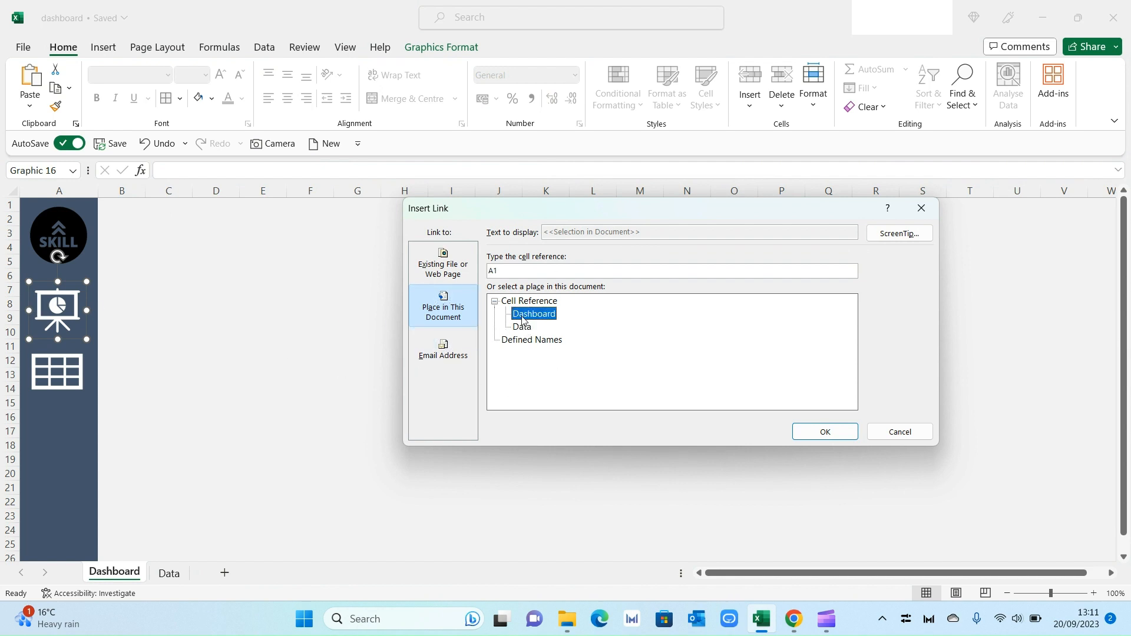
{"action": "left_click", "coordinate": [813, 430]}
Step: Link the table icon to the Data sheet
{"action": "left_click", "coordinate": [65, 378]}
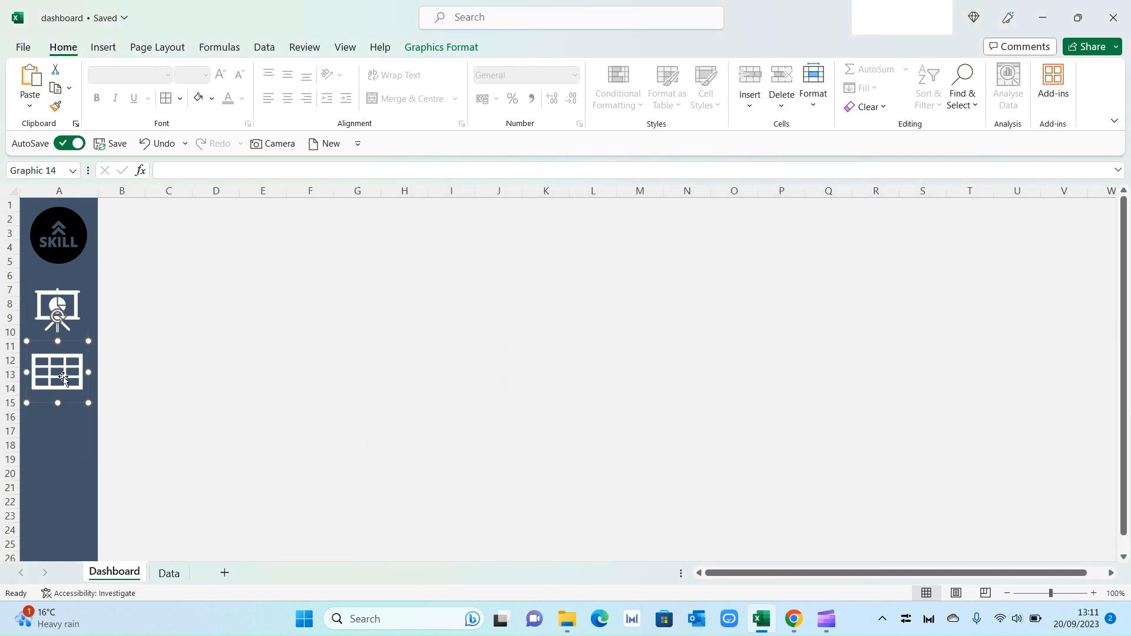
{"action": "right_click", "coordinate": [65, 379]}
{"action": "left_click", "coordinate": [142, 256]}
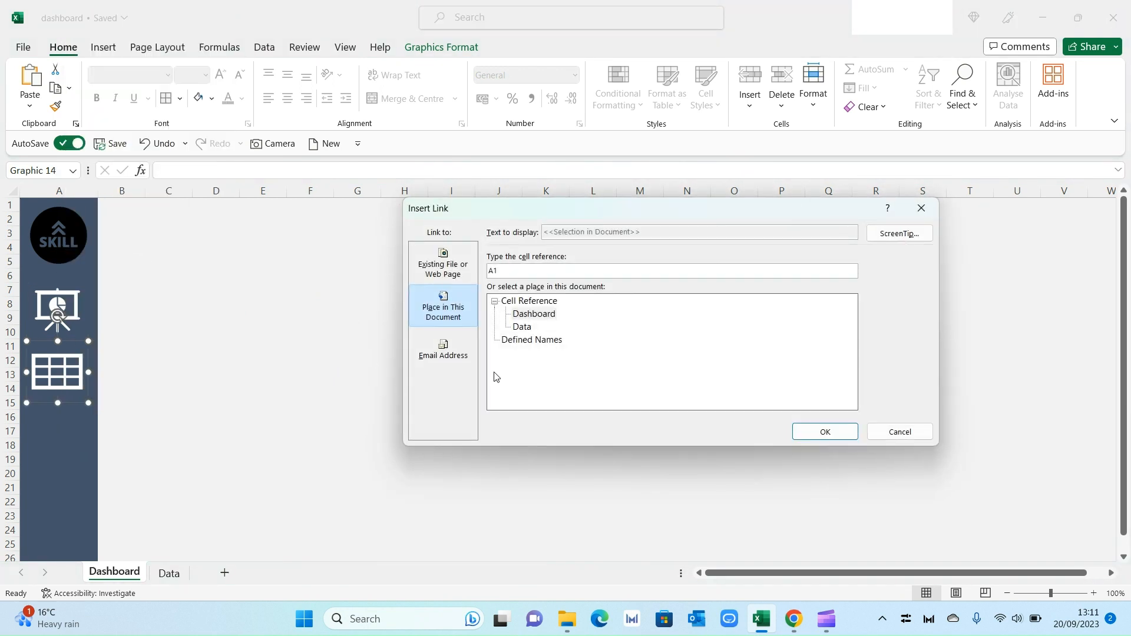
{"action": "left_click", "coordinate": [522, 328]}
{"action": "left_click", "coordinate": [824, 433]}
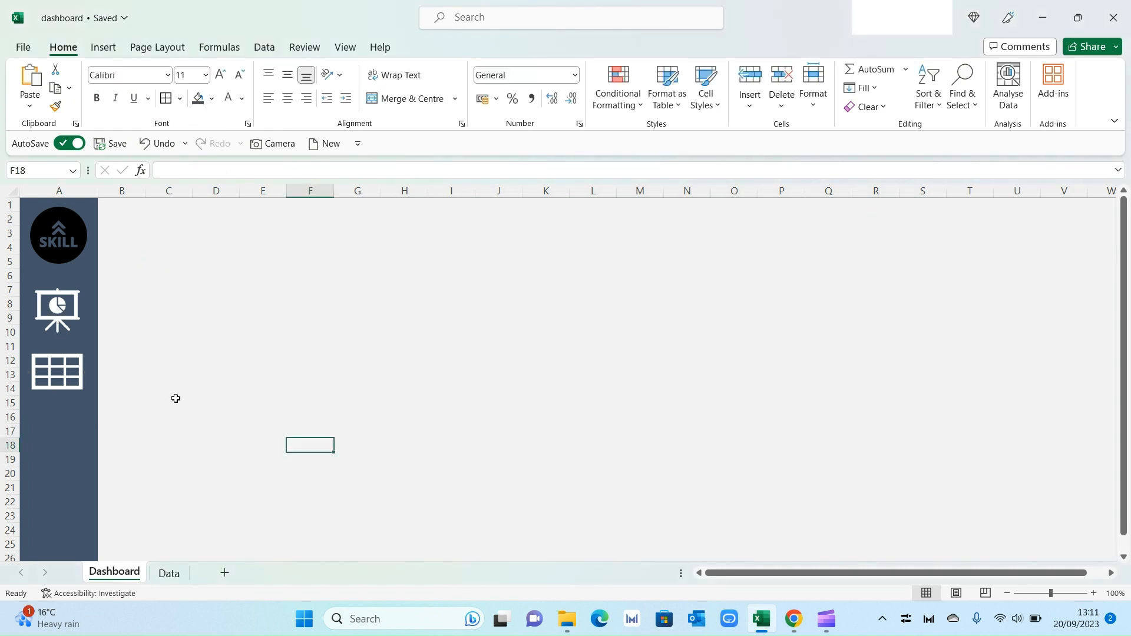
Step: Copy column A with its logo and icons from Dashboard and paste it into column A of the Data sheet
{"action": "left_click", "coordinate": [58, 376]}
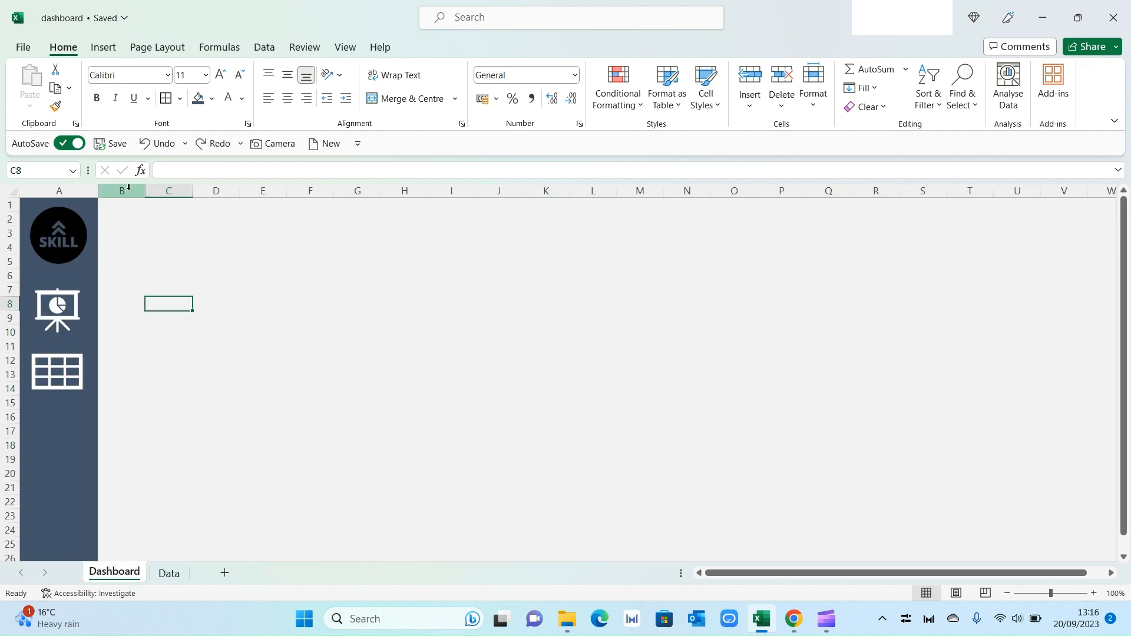
{"action": "left_click", "coordinate": [80, 190]}
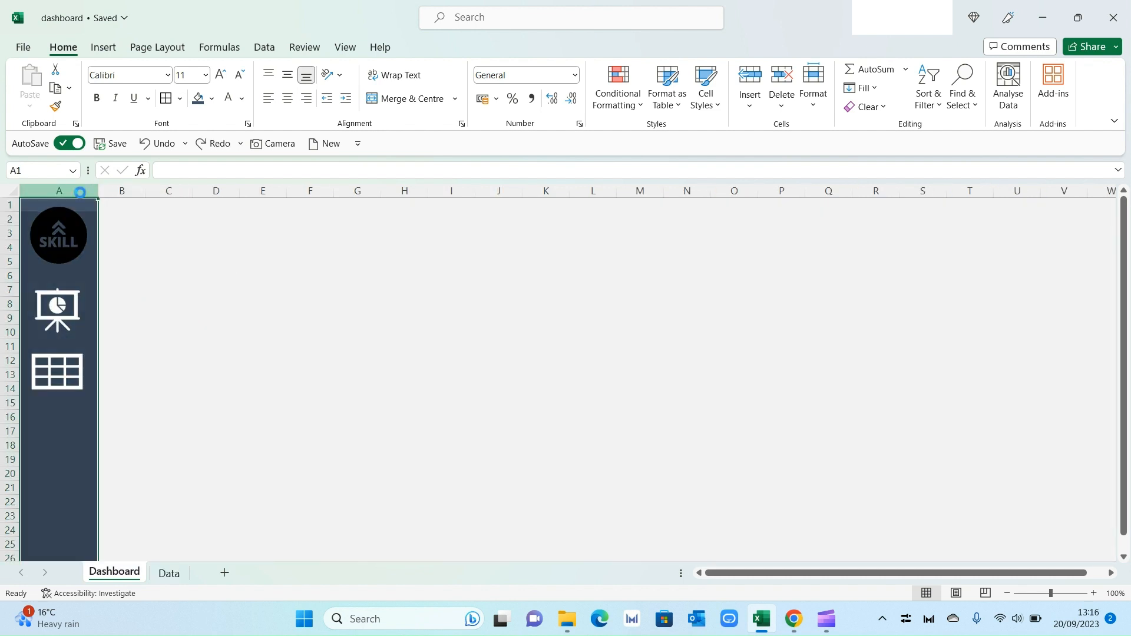
{"action": "key", "text": "ctrl+c"}
{"action": "left_click", "coordinate": [169, 573]}
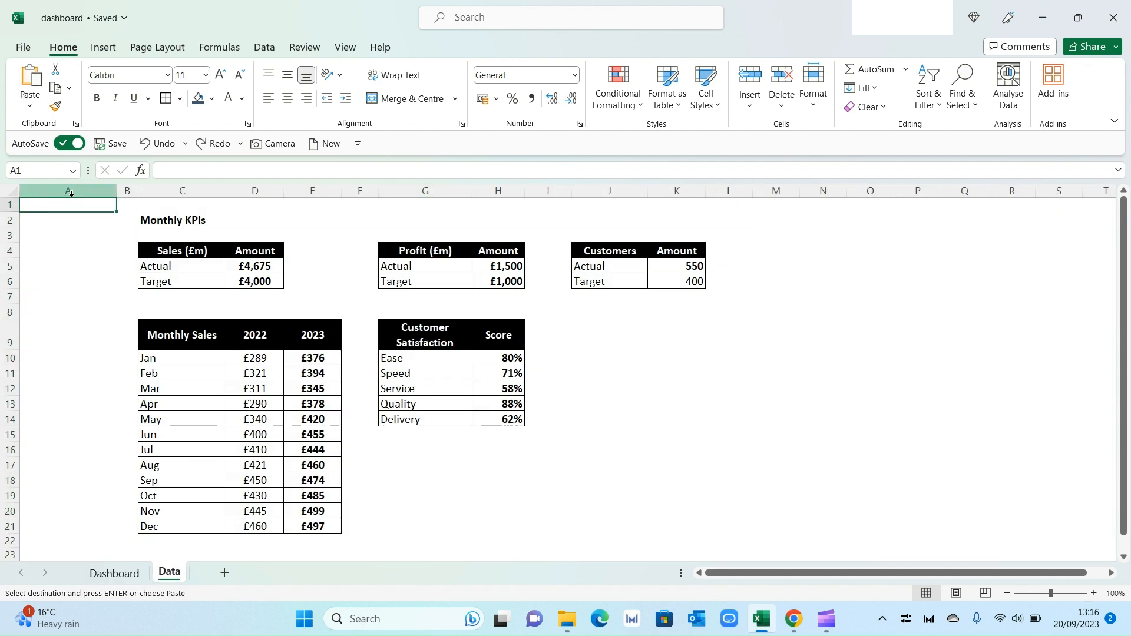
{"action": "key", "text": "ctrl+v"}
{"action": "left_click", "coordinate": [402, 478]}
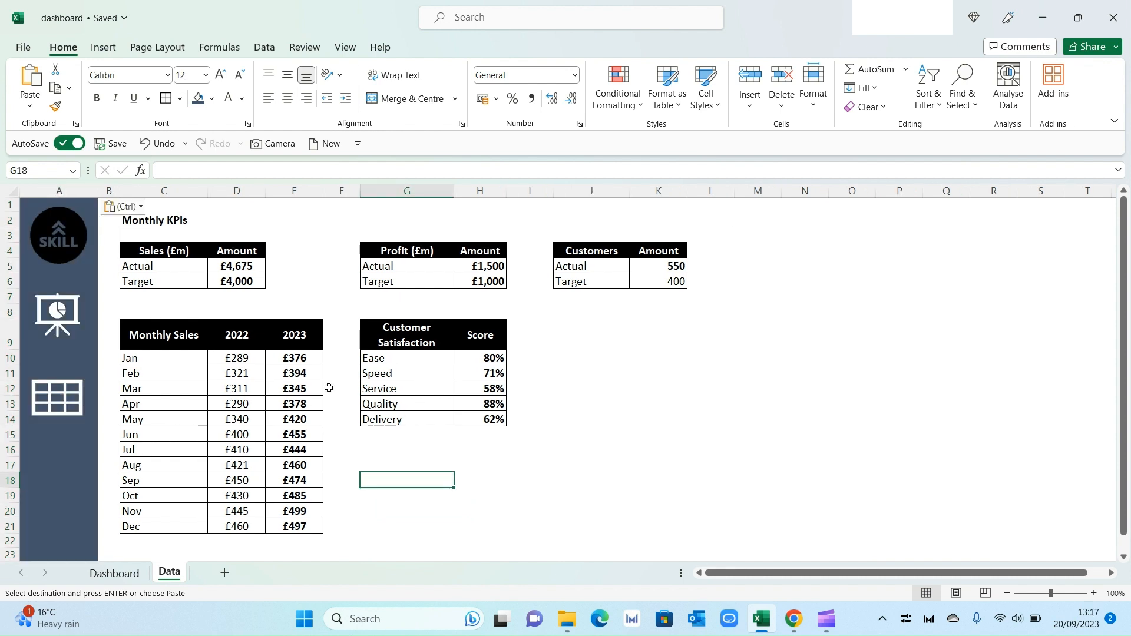
Step: Follow the presentation icon's link back to the Dashboard sheet
{"action": "left_click", "coordinate": [66, 321]}
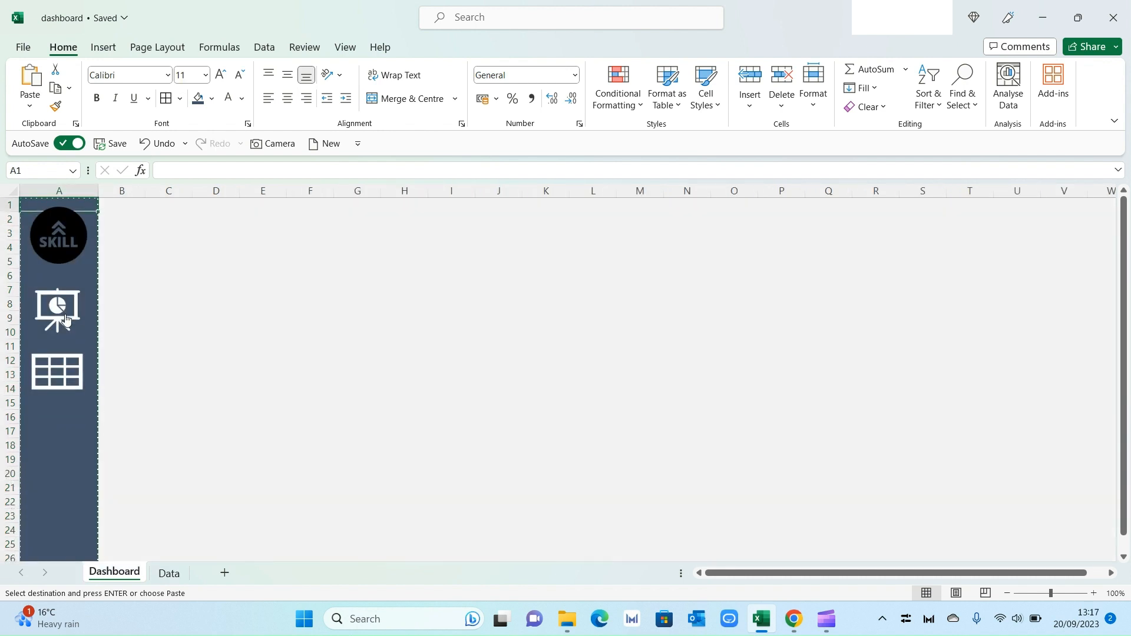
{"action": "left_click", "coordinate": [178, 336]}
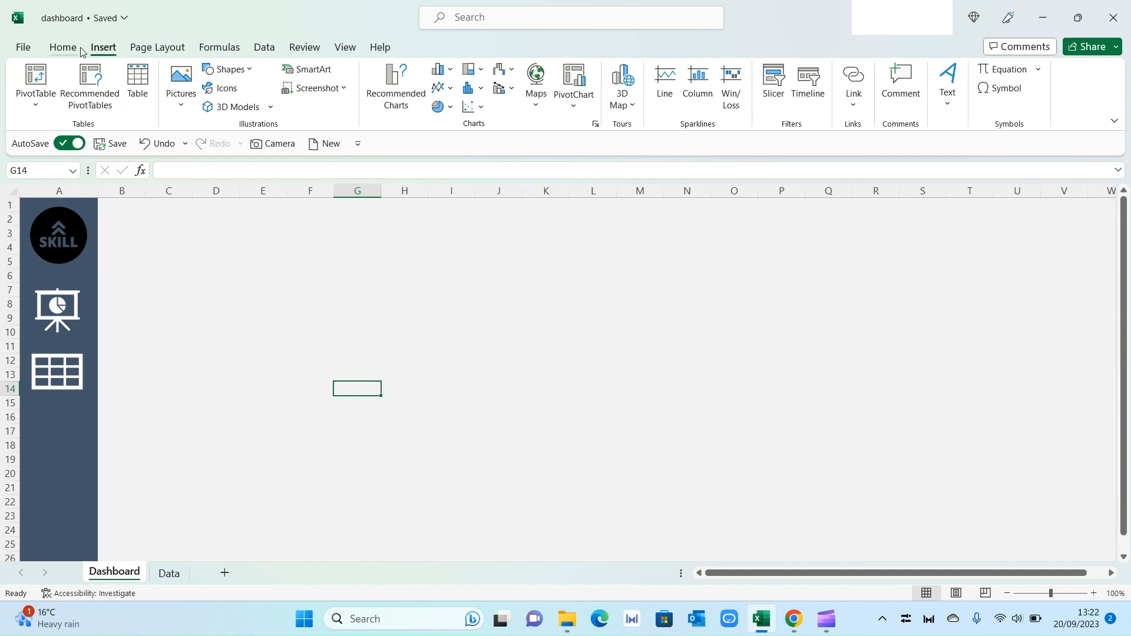
Step: Draw a rounded rectangle banner about 2.63 cm high and 29.04 cm wide across the top of the Dashboard
{"action": "left_click", "coordinate": [249, 71]}
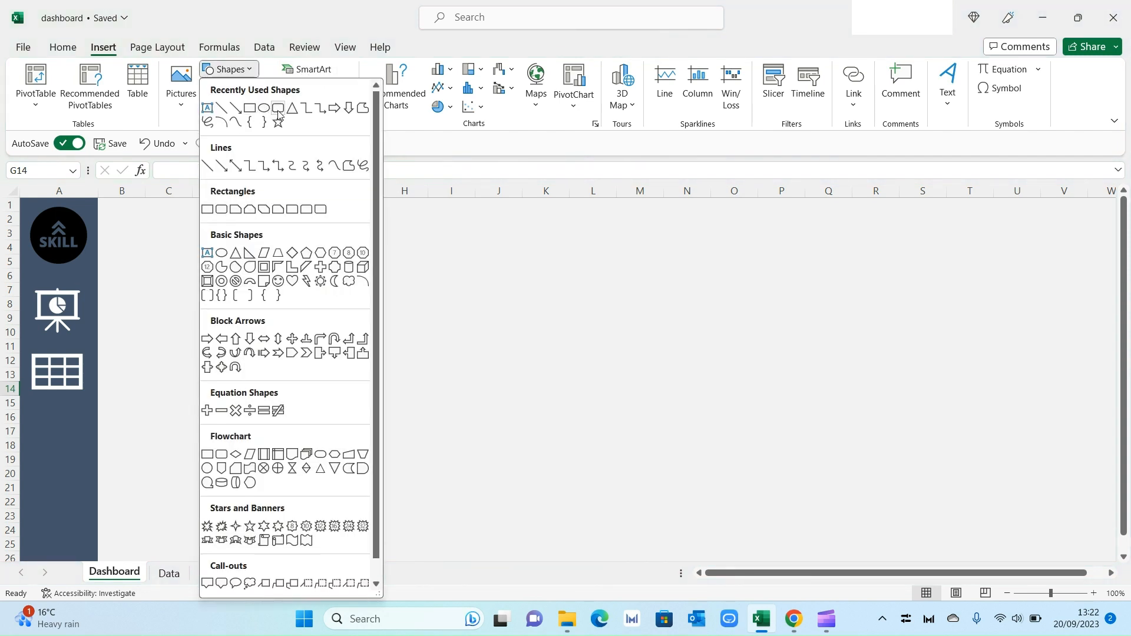
{"action": "left_click", "coordinate": [278, 109]}
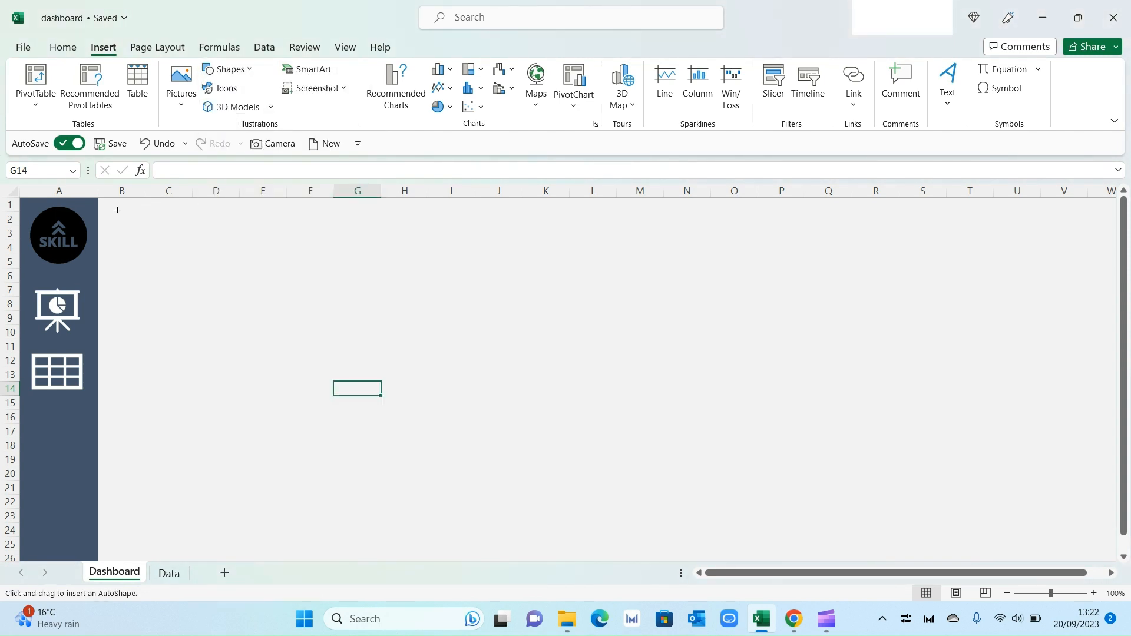
{"action": "mouse_move", "coordinate": [135, 216]}
{"action": "left_mouse_down"}
{"action": "mouse_move", "coordinate": [785, 298]}
{"action": "mouse_move", "coordinate": [920, 283]}
{"action": "left_mouse_up"}
Step: Fill the top banner with white and remove its outline
{"action": "right_click", "coordinate": [642, 263]}
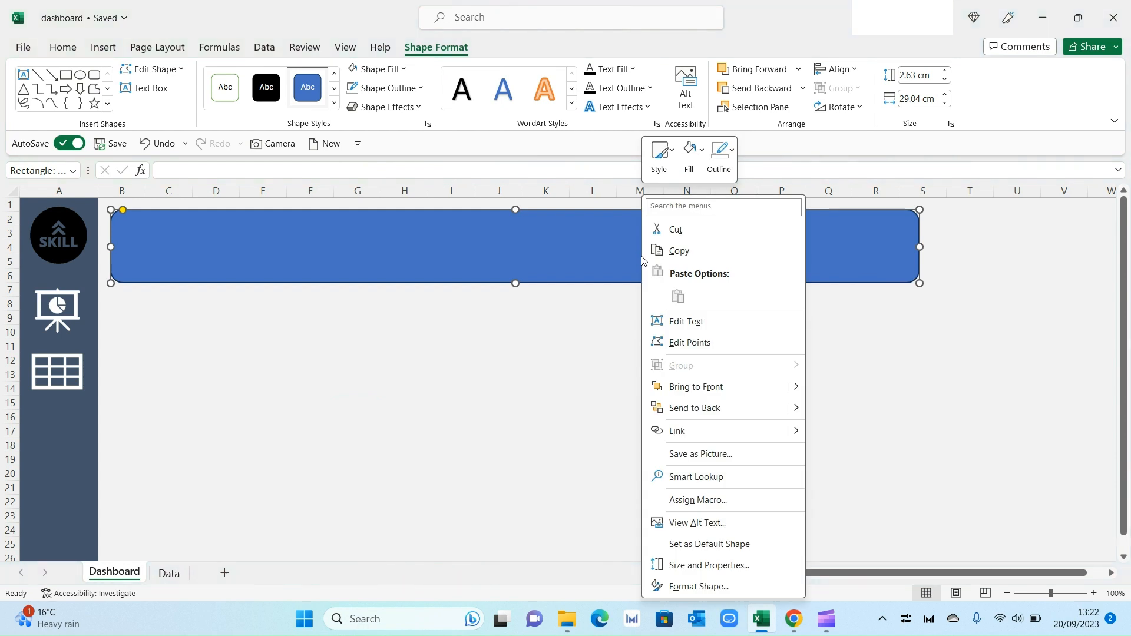
{"action": "left_click", "coordinate": [688, 165]}
{"action": "left_click", "coordinate": [691, 193]}
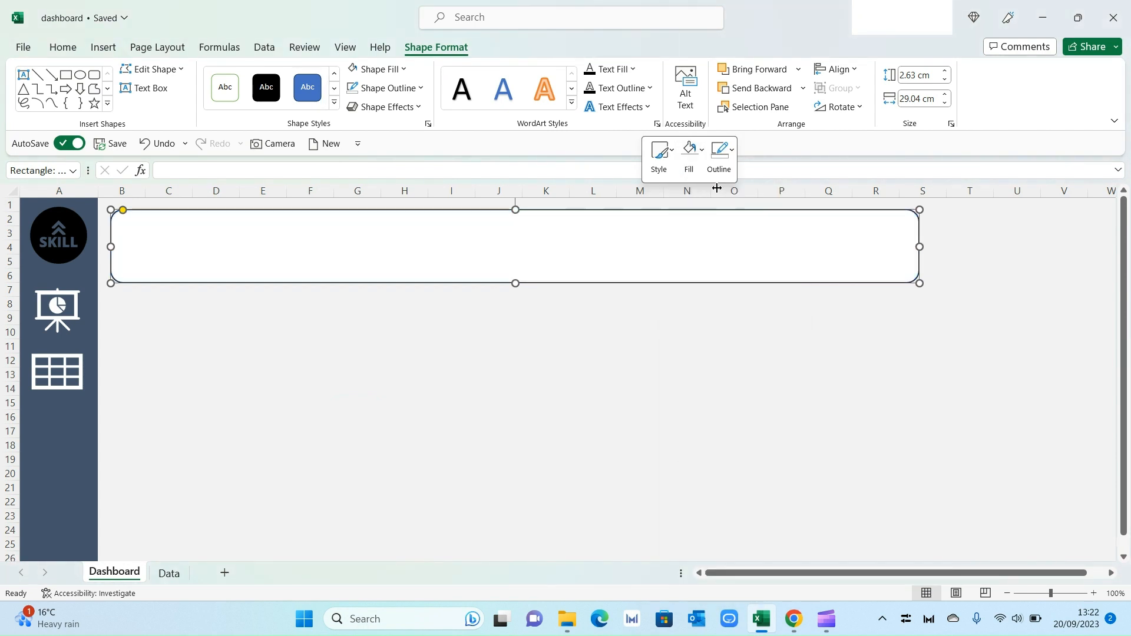
{"action": "left_click", "coordinate": [720, 154]}
{"action": "left_click", "coordinate": [722, 355]}
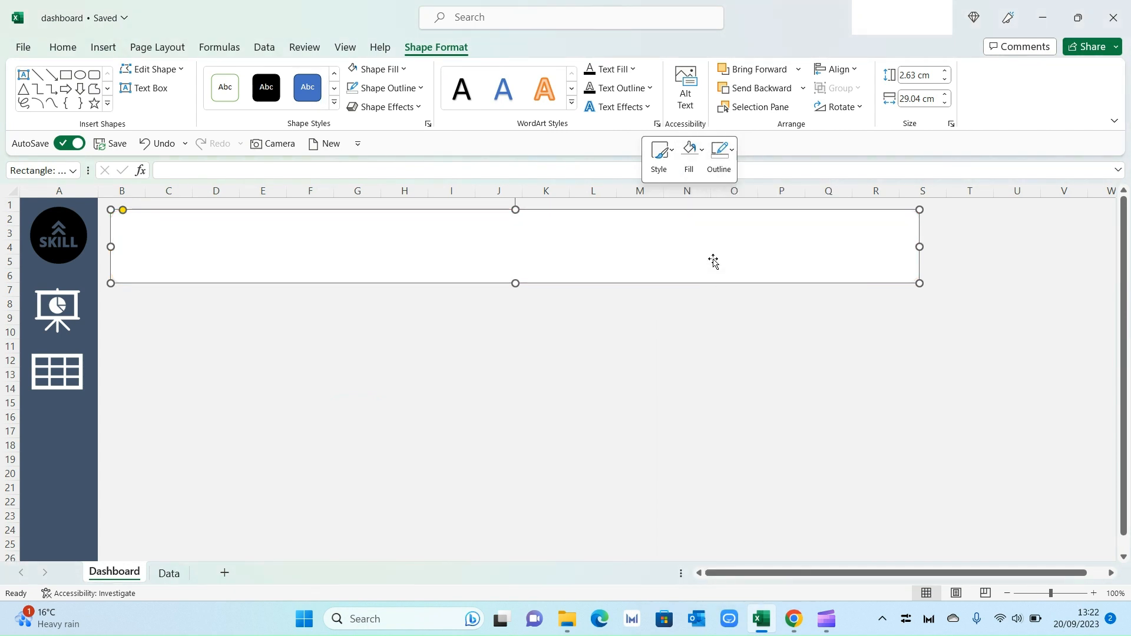
Step: Apply an outer drop shadow preset to the banner through Format Shape
{"action": "right_click", "coordinate": [704, 240]}
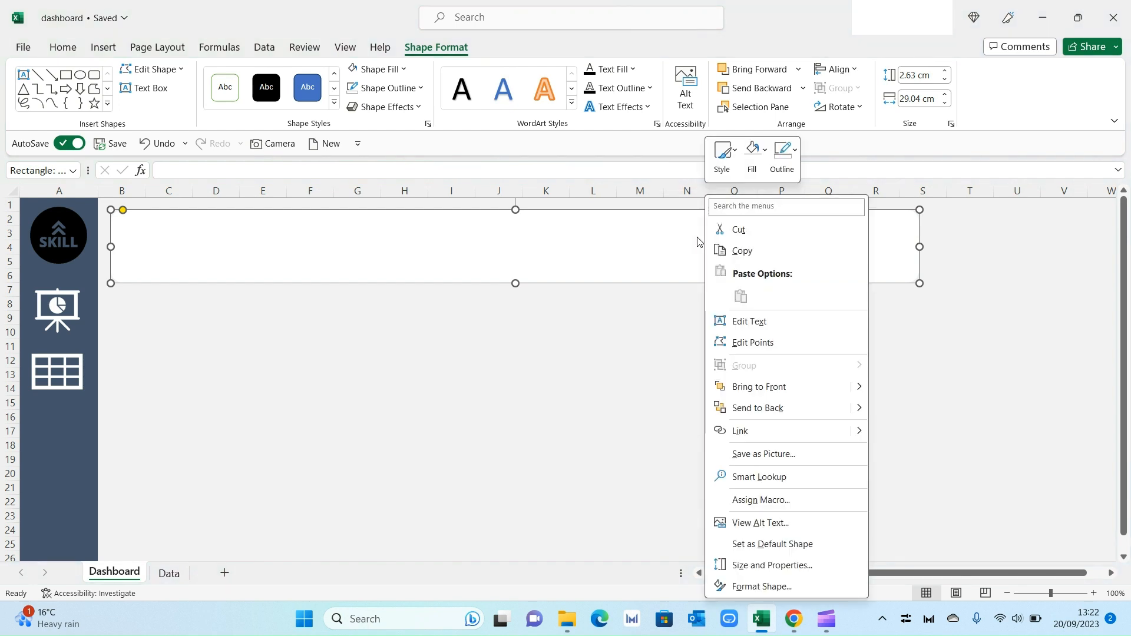
{"action": "left_click", "coordinate": [760, 586]}
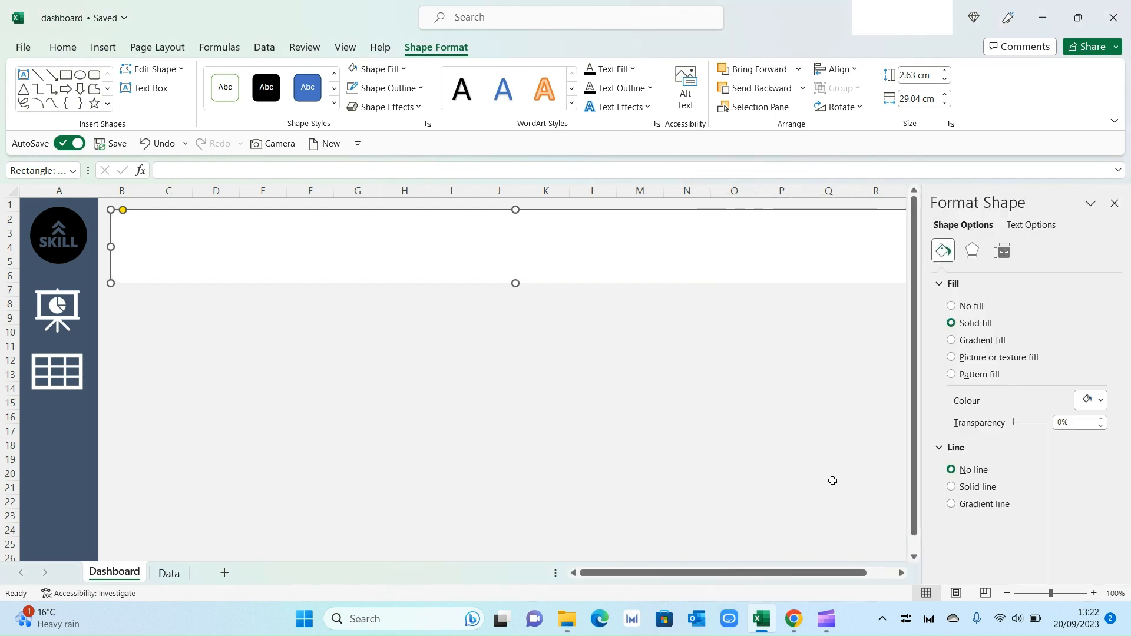
{"action": "left_click", "coordinate": [974, 251]}
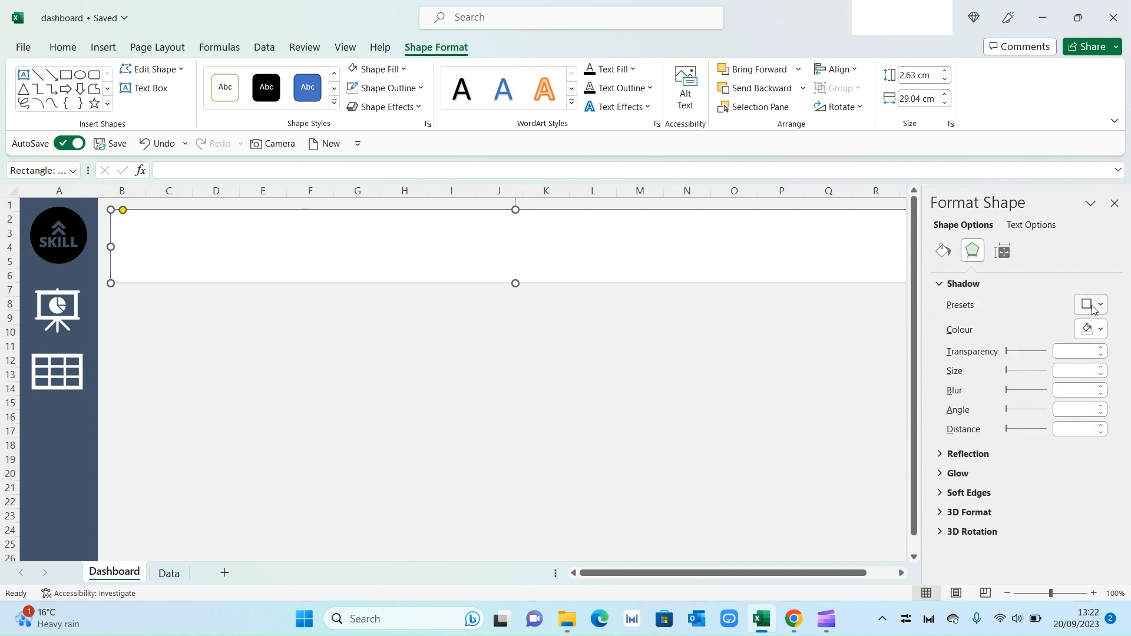
{"action": "left_click", "coordinate": [1092, 309]}
{"action": "left_click", "coordinate": [1015, 123]}
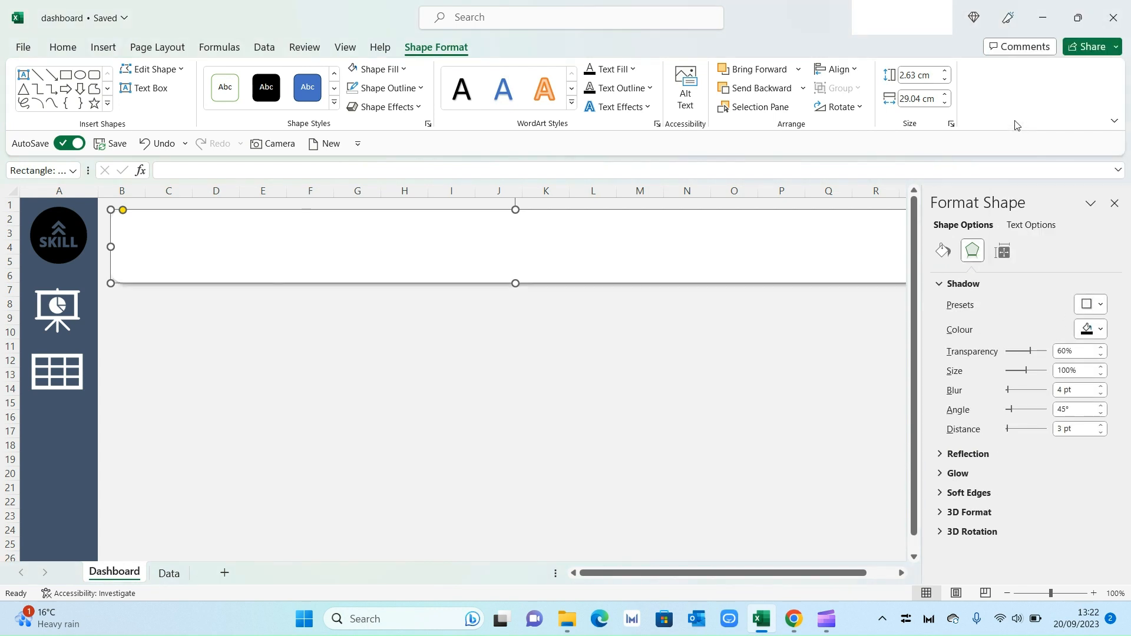
{"action": "left_click", "coordinate": [1114, 203]}
{"action": "left_click", "coordinate": [901, 339]}
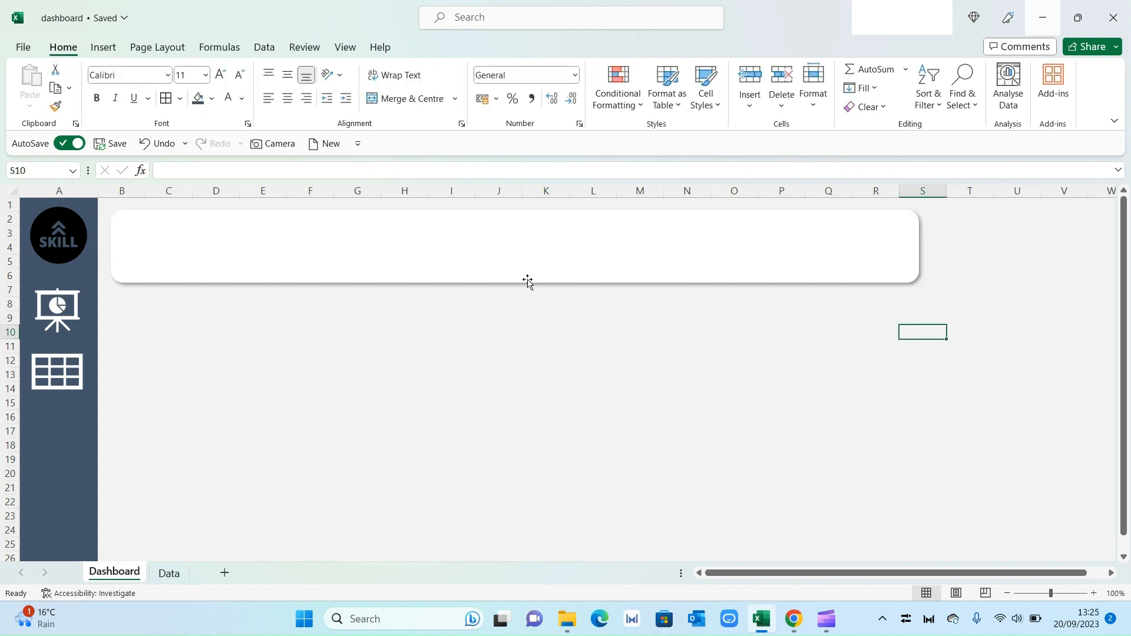
Step: Add the title Sales Dashboard to the banner, bold and coloured, at font size 24
{"action": "left_click", "coordinate": [466, 238]}
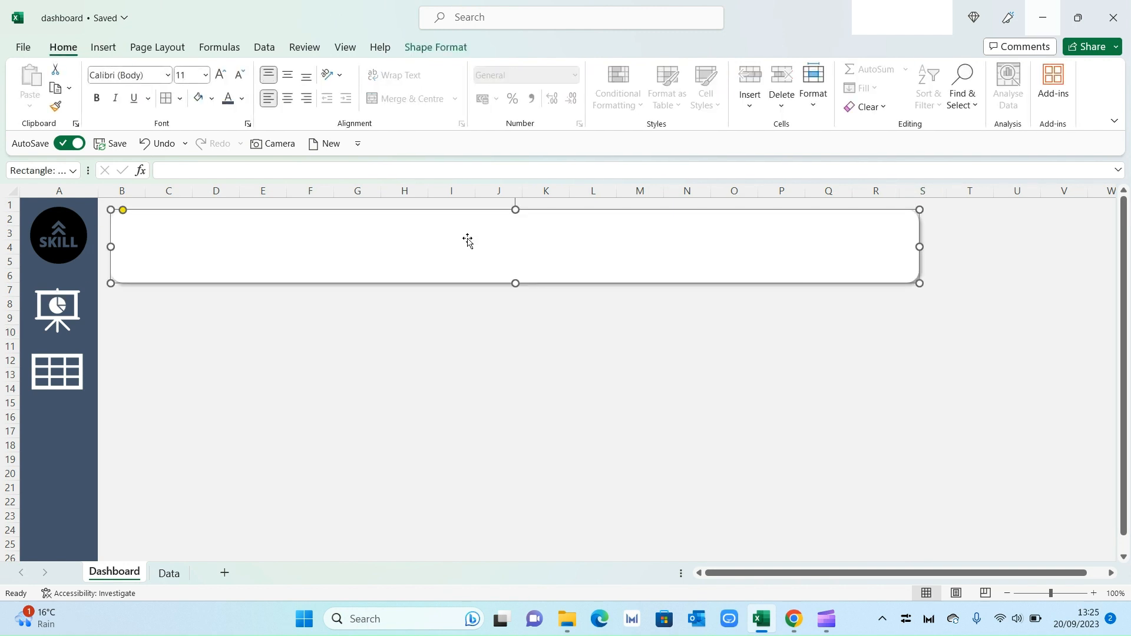
{"action": "left_click", "coordinate": [467, 239]}
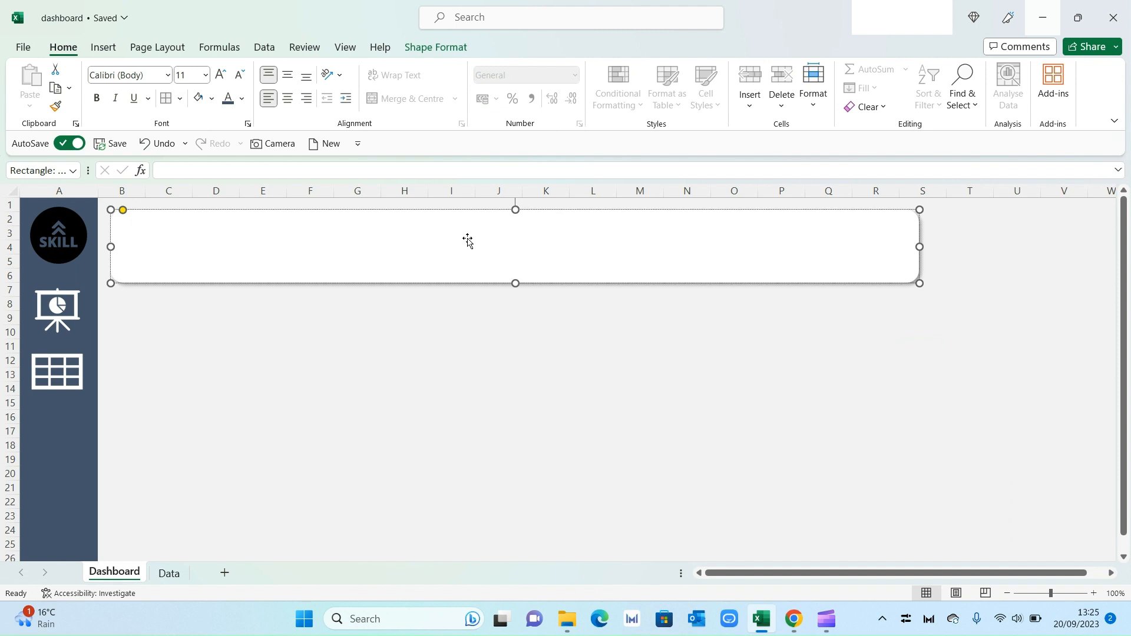
{"action": "key", "text": "ctrl+a"}
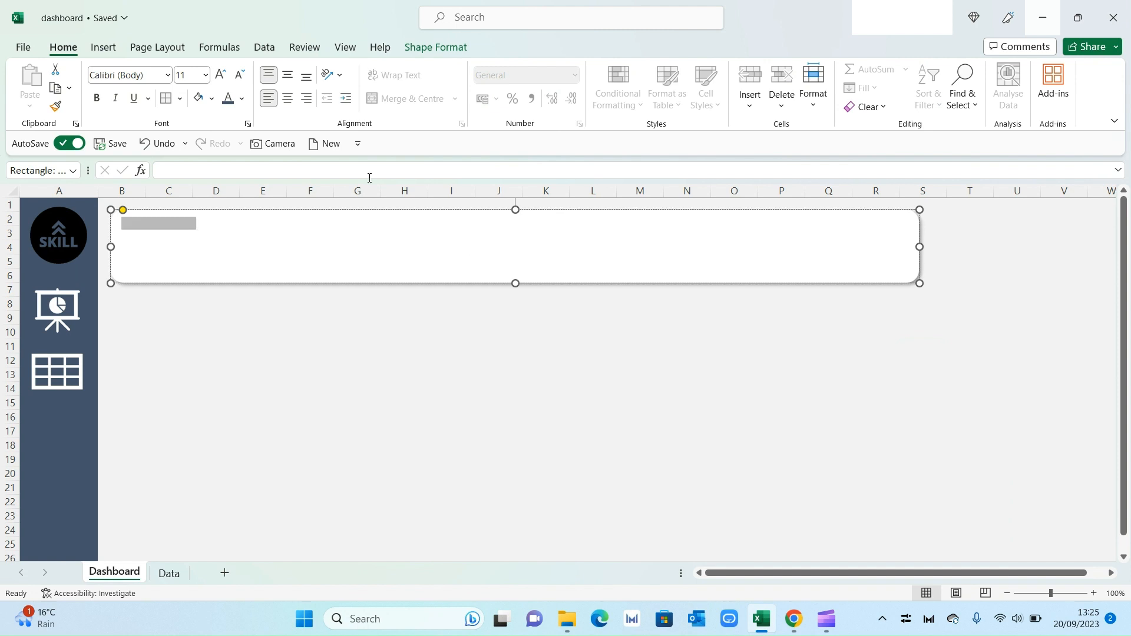
{"action": "left_click", "coordinate": [230, 101]}
{"action": "left_click", "coordinate": [100, 103]}
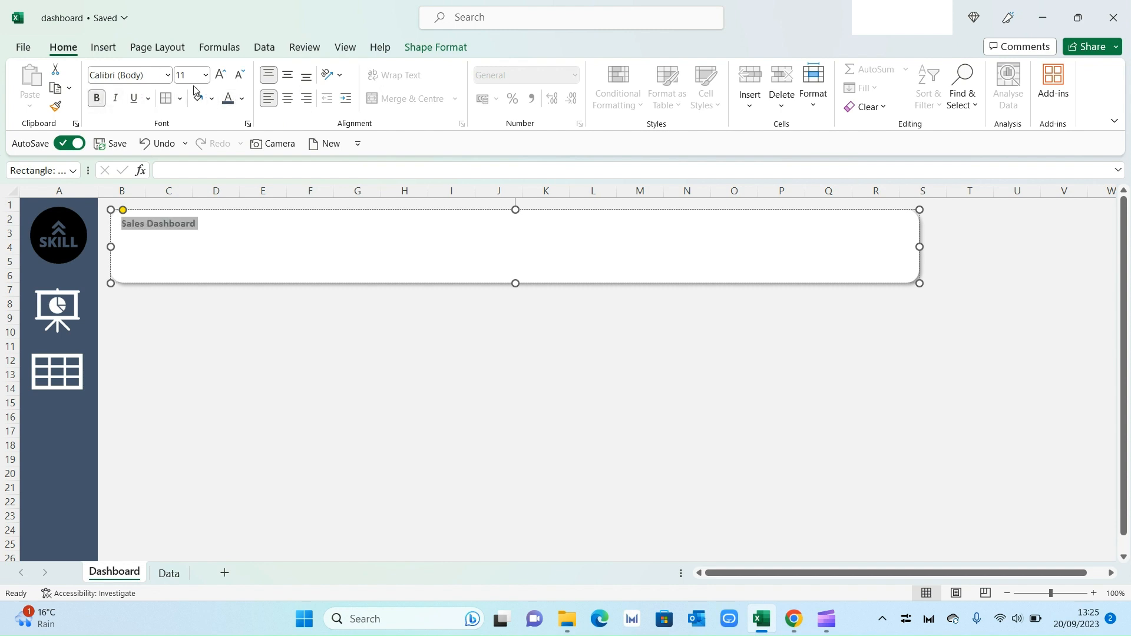
{"action": "left_click", "coordinate": [197, 73]}
{"action": "type", "text": "24"}
{"action": "key", "text": "Return"}
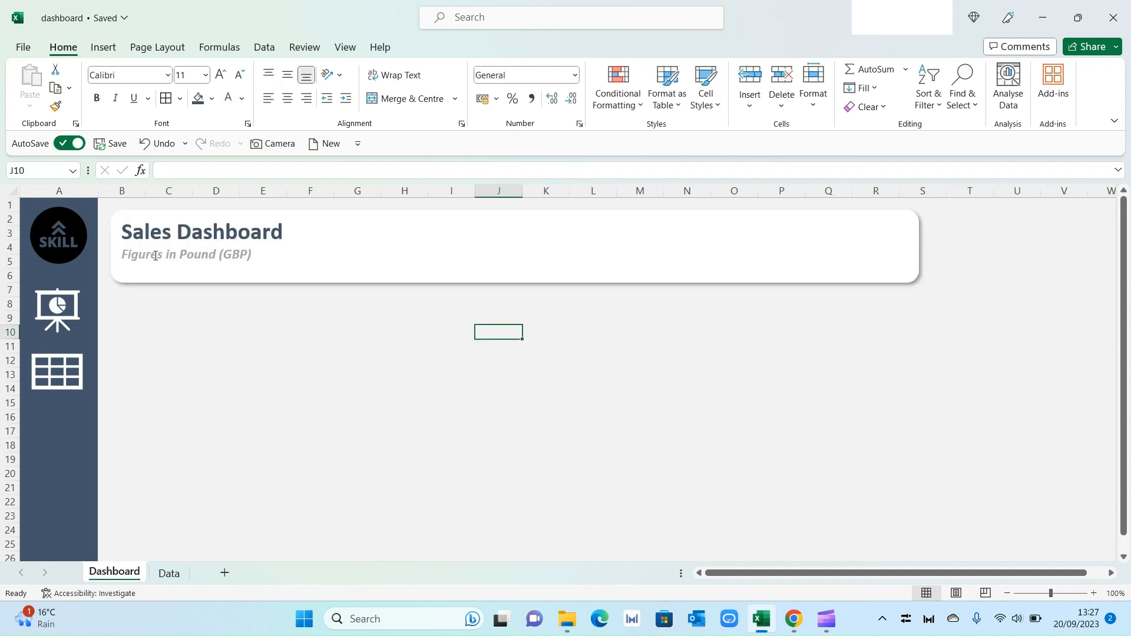
Step: Reduce the banner's height slightly
{"action": "left_click", "coordinate": [318, 284]}
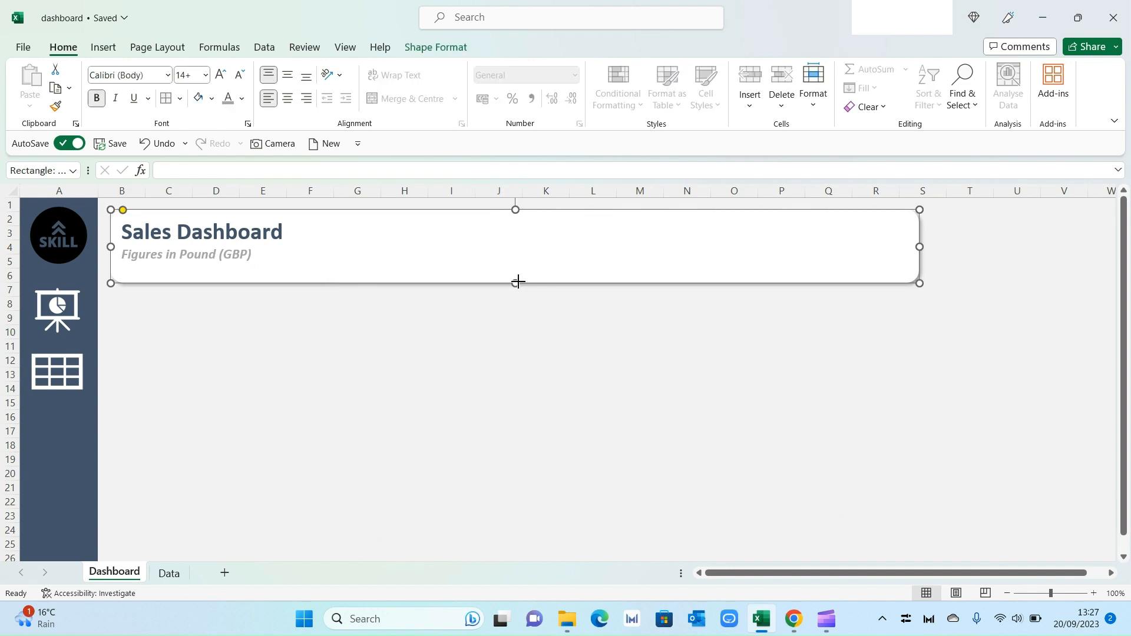
{"action": "left_click_drag", "start_coordinate": [517, 281], "coordinate": [518, 269]}
{"action": "left_click", "coordinate": [494, 318]}
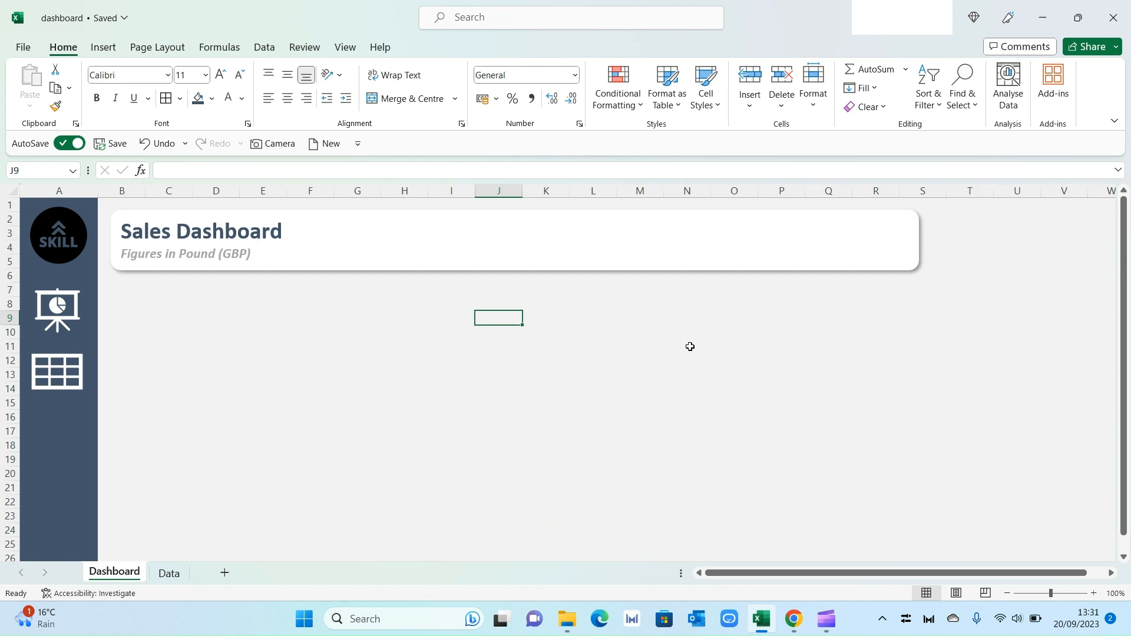
Step: Copy the banner, paste it below, and resize the copy into a narrower, taller card
{"action": "left_click", "coordinate": [367, 224]}
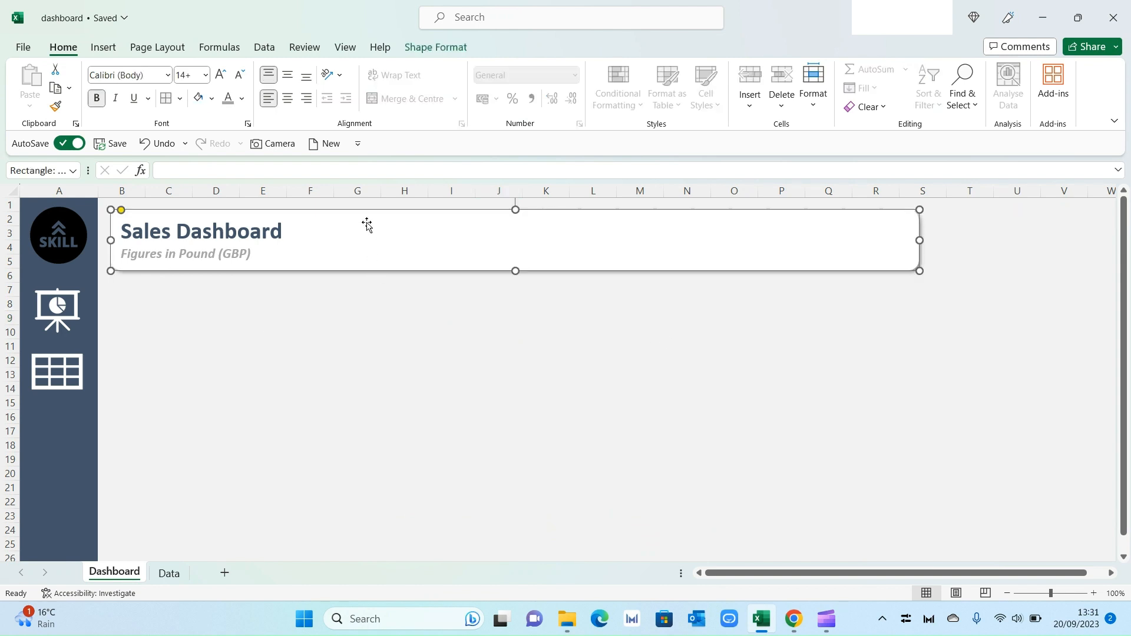
{"action": "key", "text": "ctrl+c"}
{"action": "left_click", "coordinate": [361, 335]}
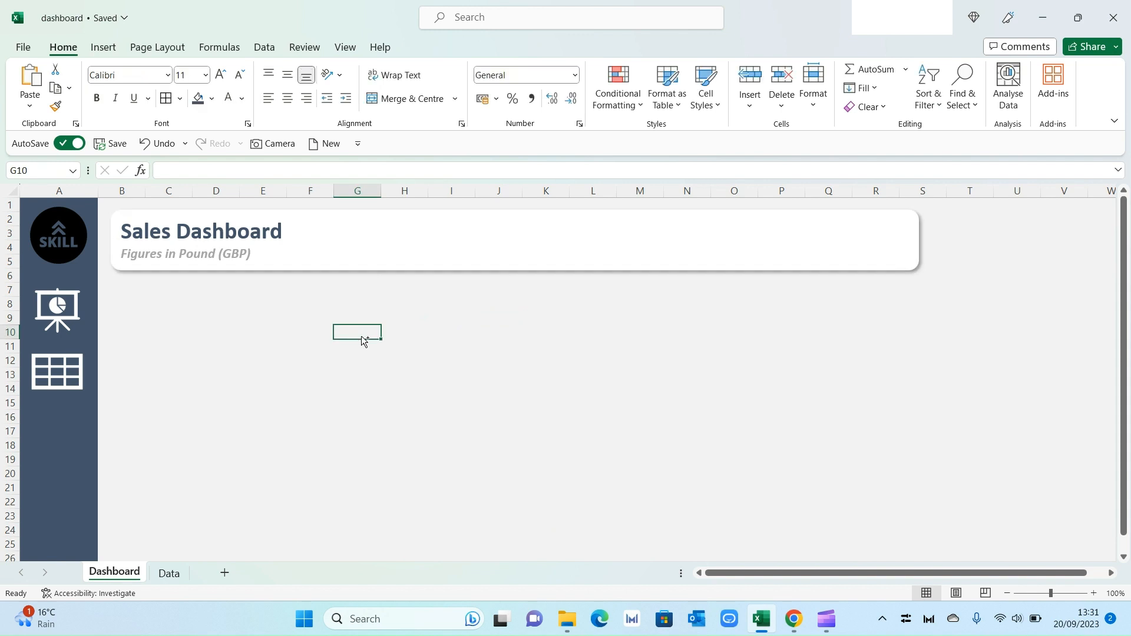
{"action": "key", "text": "ctrl+v"}
{"action": "left_click_drag", "start_coordinate": [482, 326], "coordinate": [257, 282]}
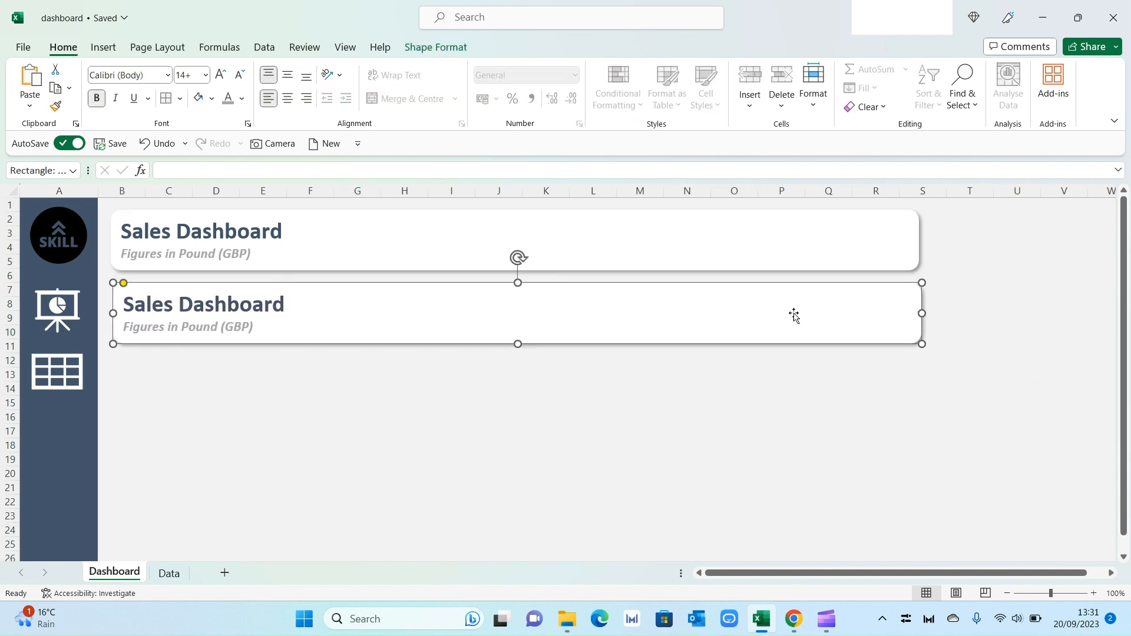
{"action": "left_click_drag", "start_coordinate": [919, 312], "coordinate": [384, 313]}
{"action": "left_click_drag", "start_coordinate": [248, 343], "coordinate": [245, 408]}
Step: Clear the card's text and duplicate it into a row of three cards under the banner
{"action": "left_click", "coordinate": [256, 328]}
{"action": "key", "text": "ctrl+a"}
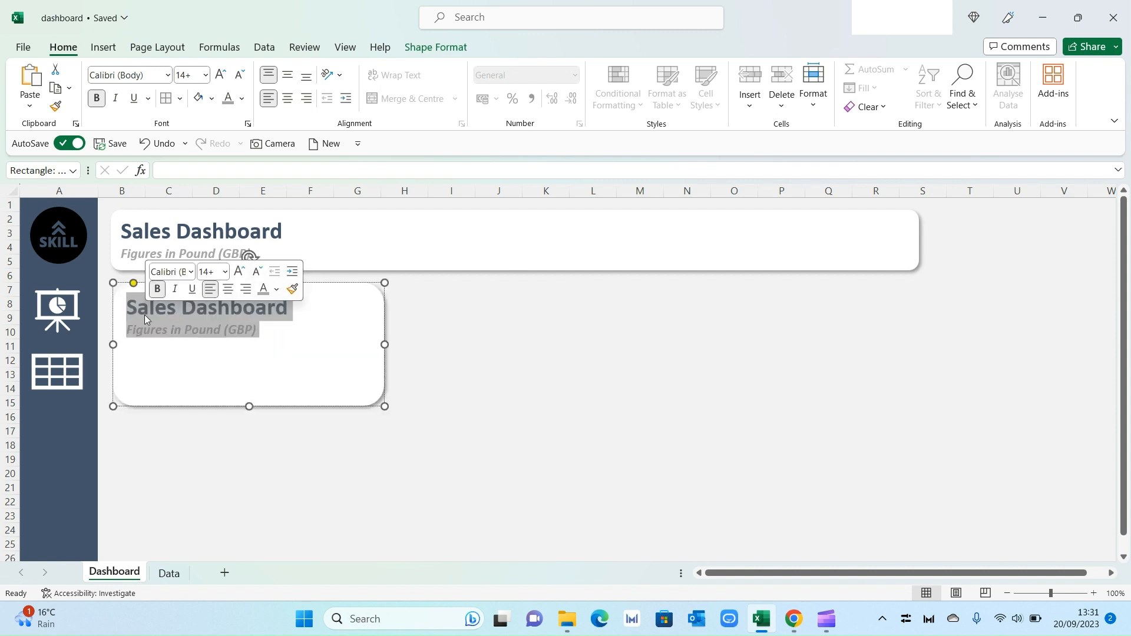
{"action": "key", "text": "Delete"}
{"action": "key", "text": "Escape"}
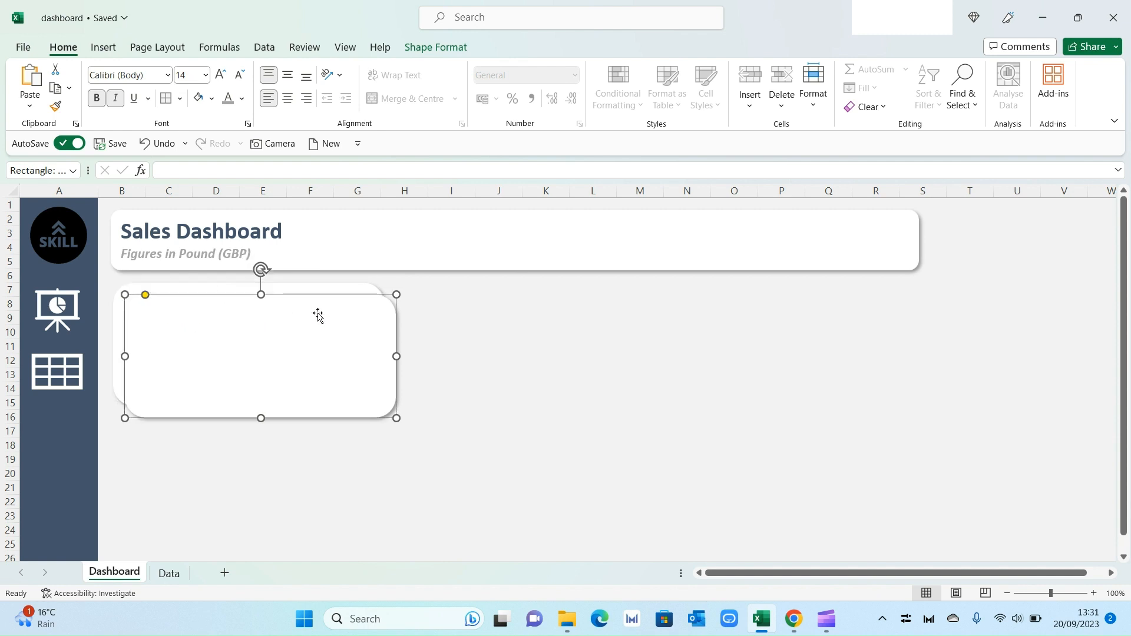
{"action": "left_click_drag", "start_coordinate": [318, 313], "coordinate": [847, 332]}
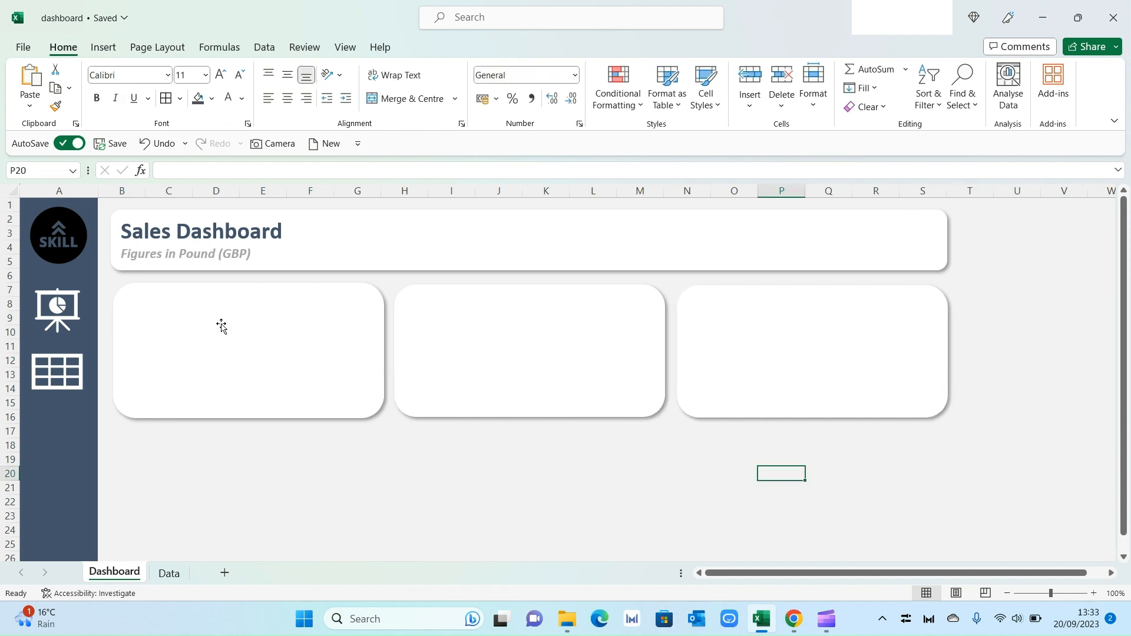
Step: Label the first card Revenue YTD in bold, non-italic 18 pt text with a dark font colour
{"action": "left_click", "coordinate": [222, 326]}
{"action": "type", "text": "Re"}
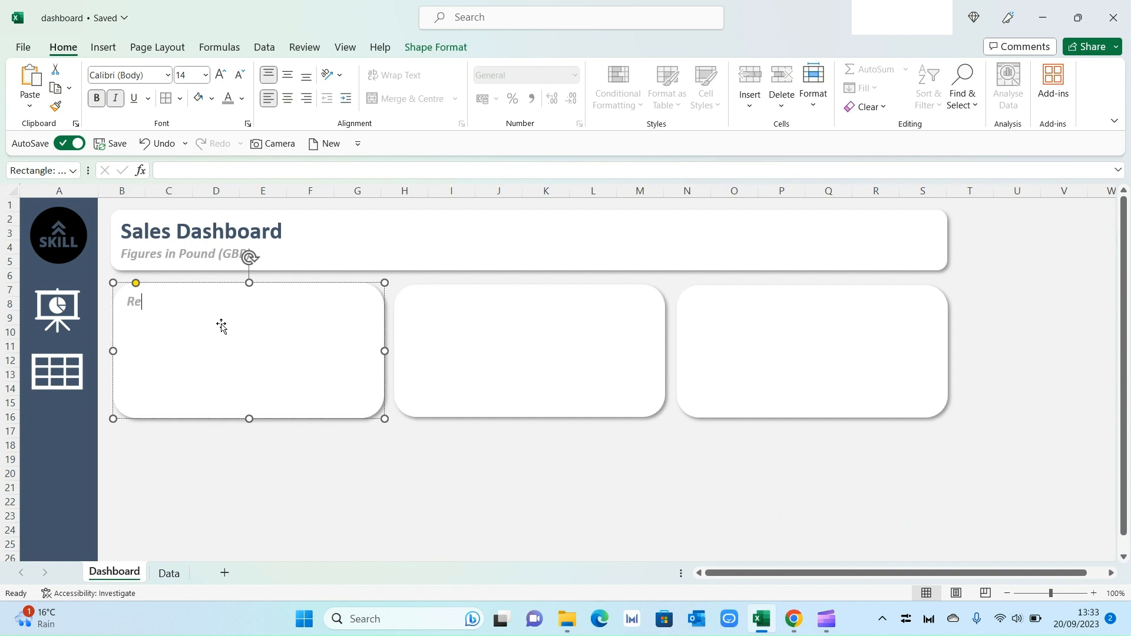
{"action": "type", "text": "venue YTD"}
{"action": "left_click_drag", "start_coordinate": [137, 303], "coordinate": [225, 302]}
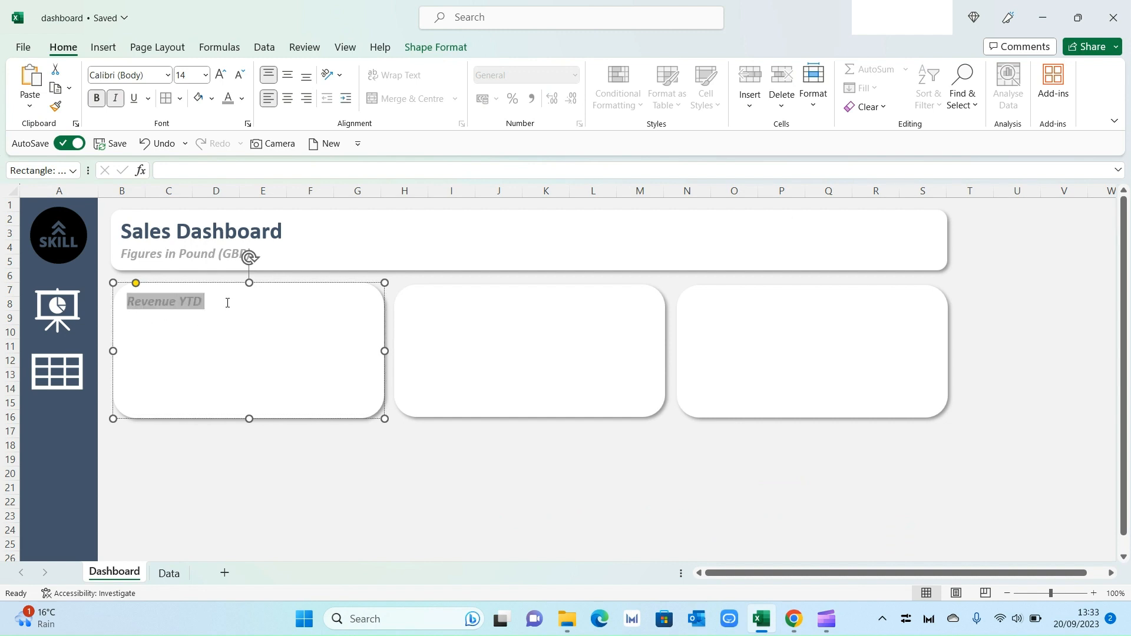
{"action": "left_click", "coordinate": [115, 99]}
{"action": "left_click", "coordinate": [191, 78]}
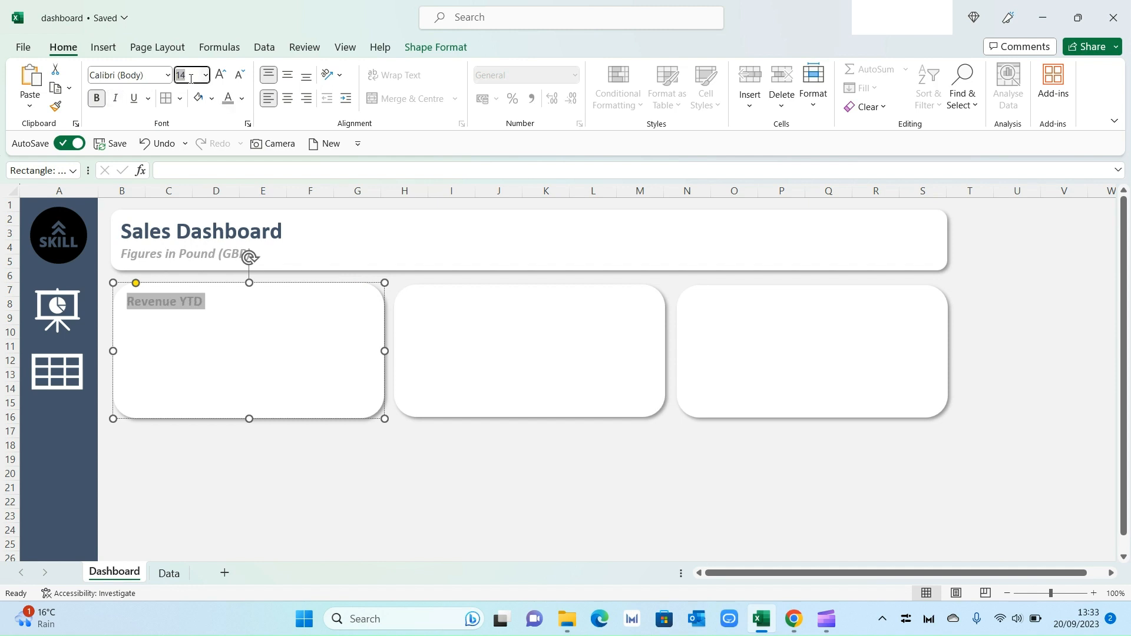
{"action": "type", "text": "18"}
{"action": "key", "text": "Return"}
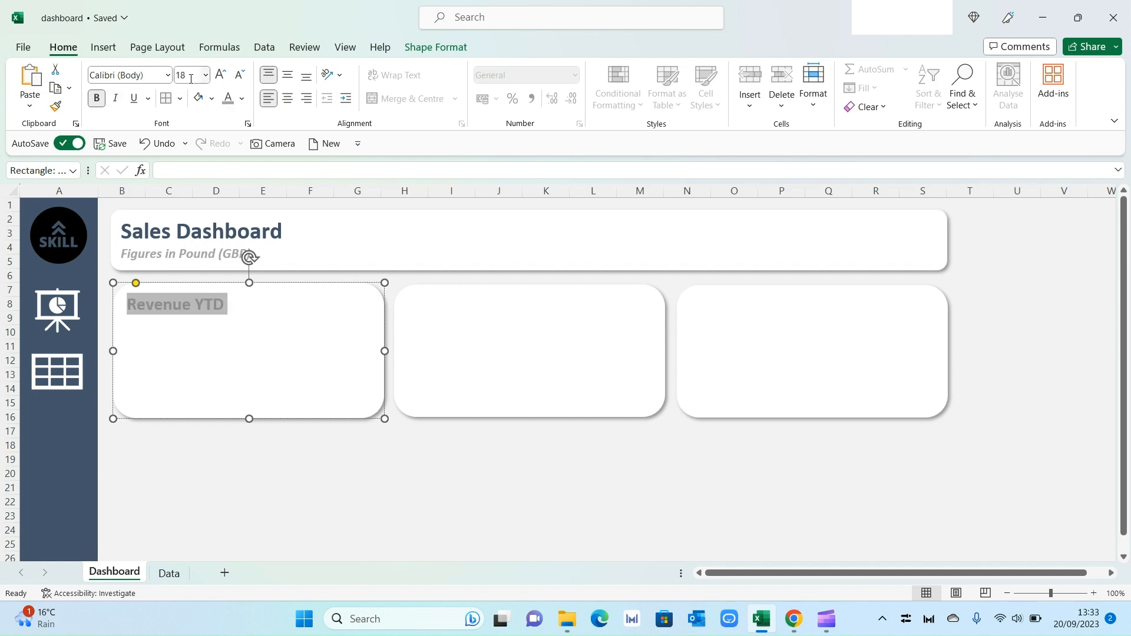
{"action": "left_click", "coordinate": [242, 97]}
{"action": "left_click", "coordinate": [264, 162]}
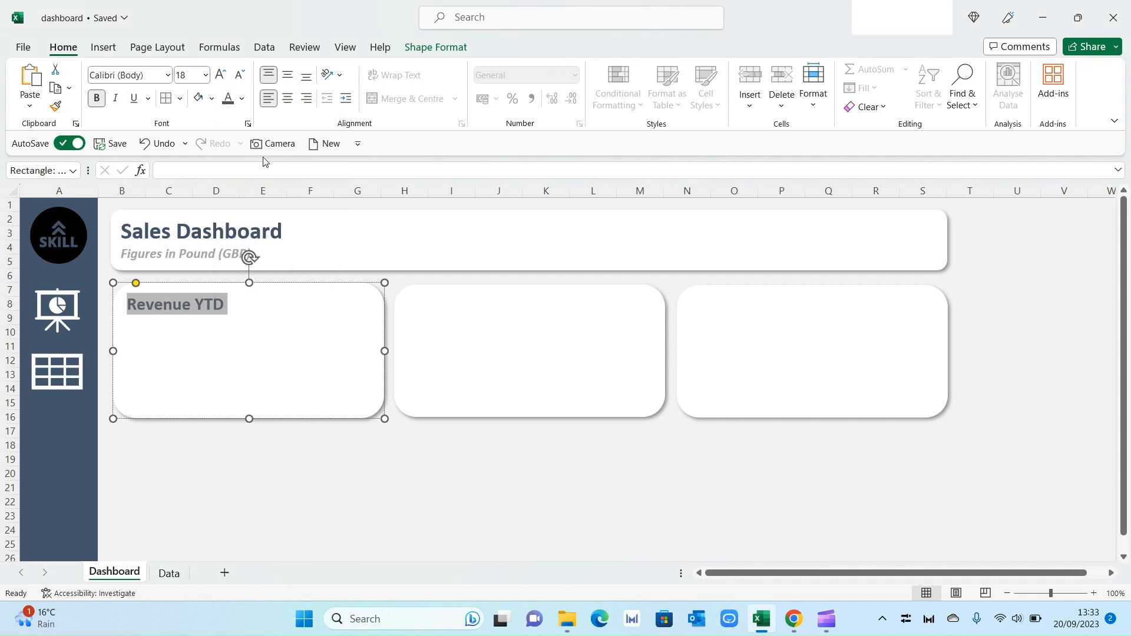
{"action": "left_click", "coordinate": [337, 455]}
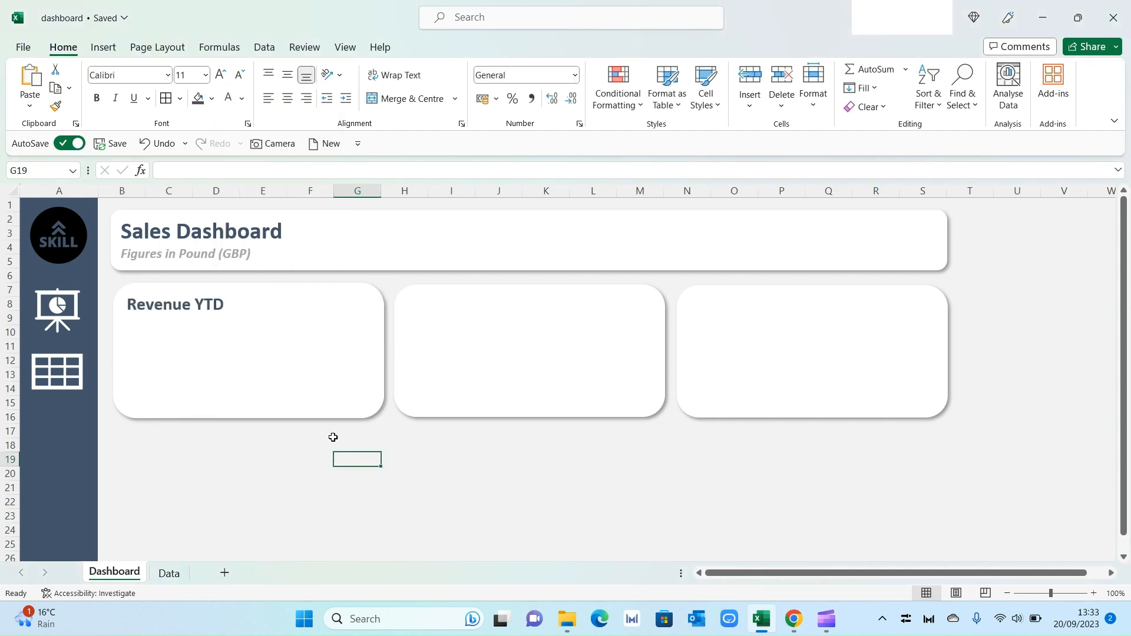
Step: On the Data sheet, insert a 2D clustered column chart of the Sales Actual and Target amounts
{"action": "left_click", "coordinate": [169, 573]}
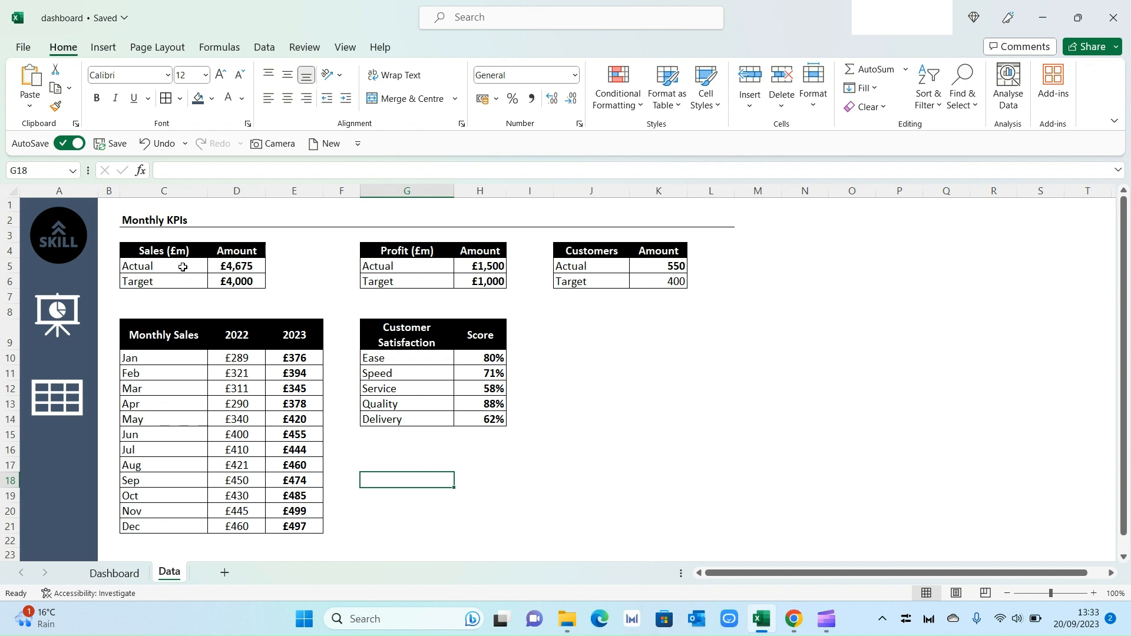
{"action": "left_click_drag", "start_coordinate": [186, 267], "coordinate": [241, 281]}
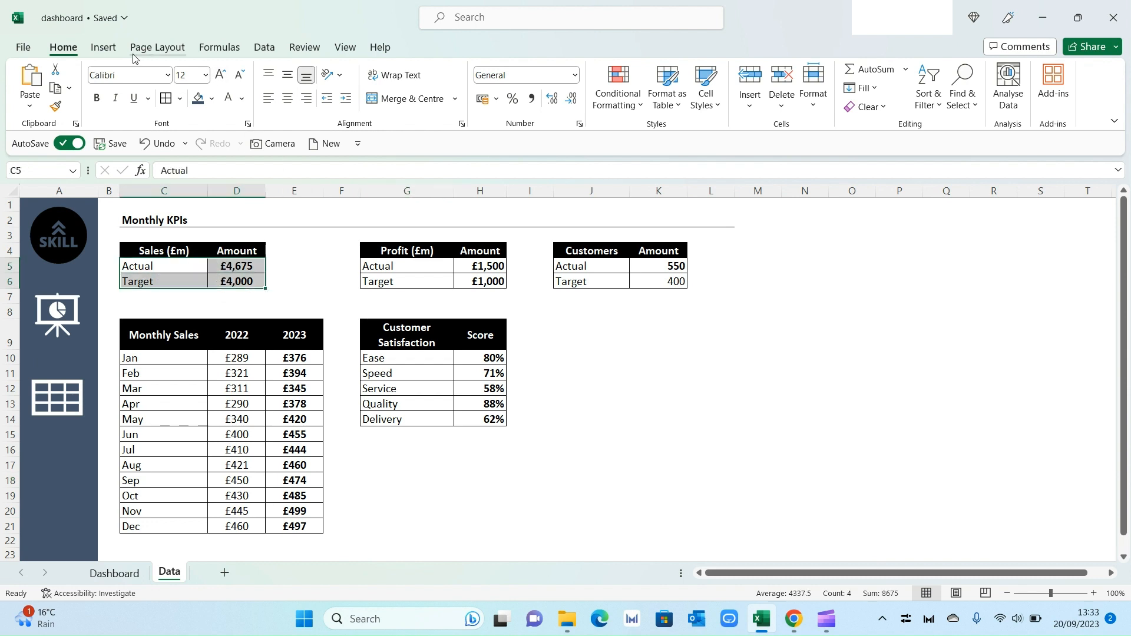
{"action": "left_click", "coordinate": [103, 47]}
{"action": "left_click", "coordinate": [450, 70]}
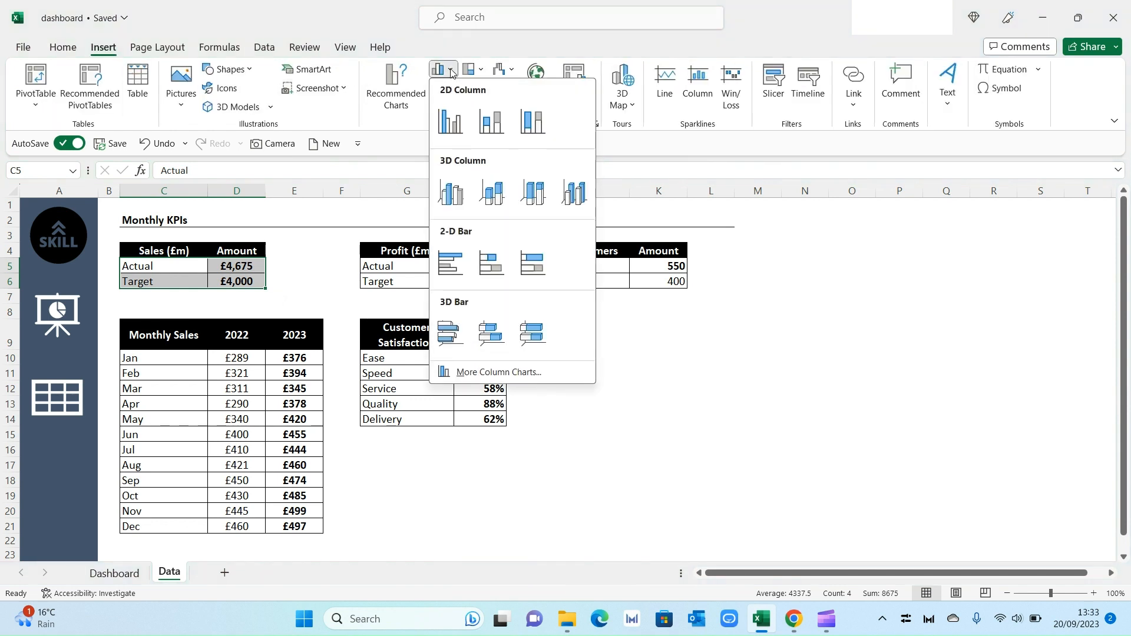
{"action": "left_click", "coordinate": [450, 122]}
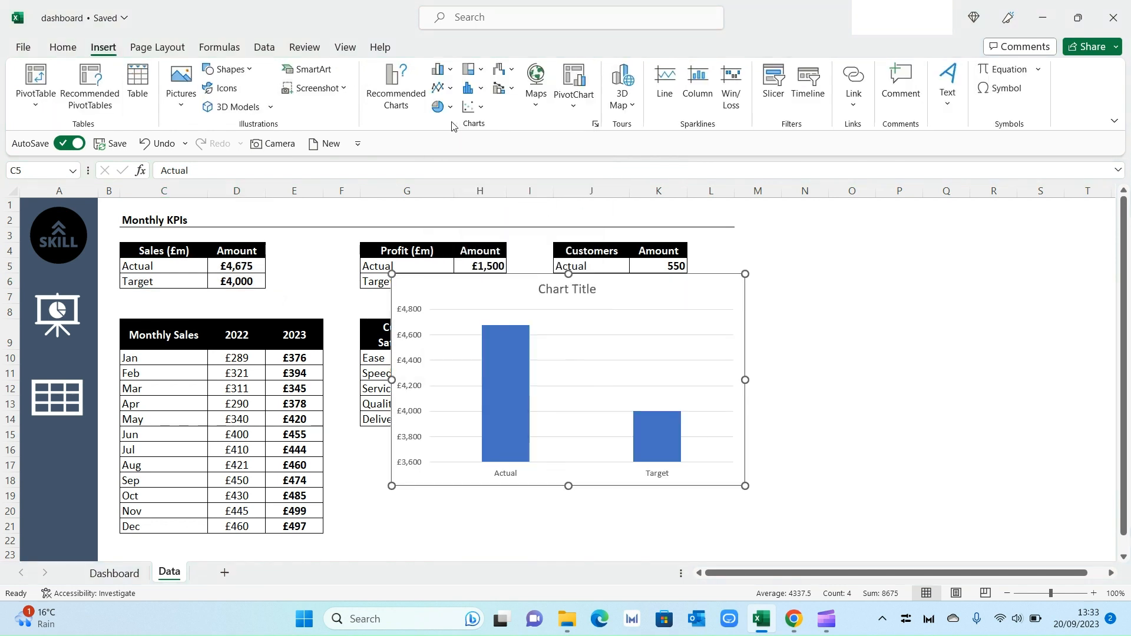
Step: Delete the chart's title and vertical axis, and switch back to the Dashboard sheet
{"action": "left_click", "coordinate": [572, 294]}
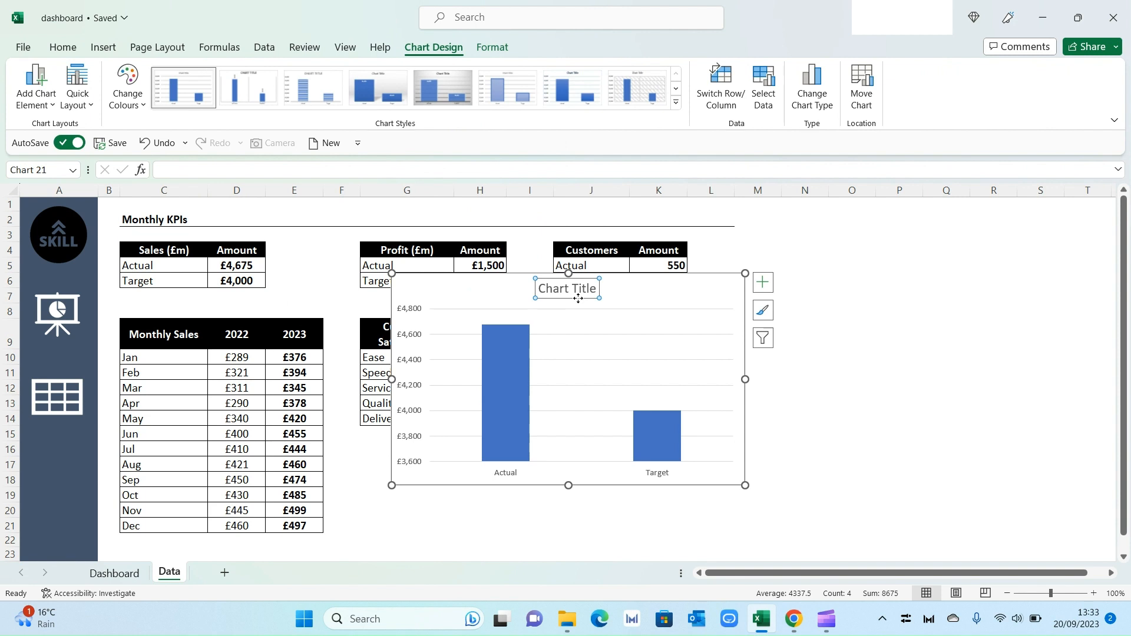
{"action": "key", "text": "Delete"}
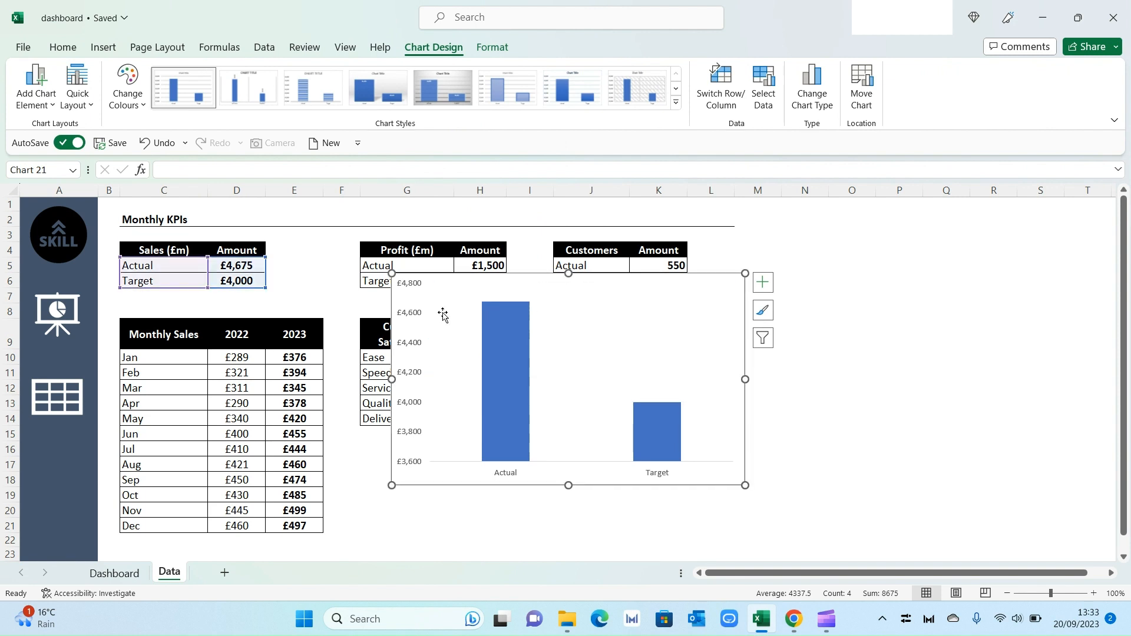
{"action": "left_click", "coordinate": [422, 318]}
{"action": "key", "text": "Delete"}
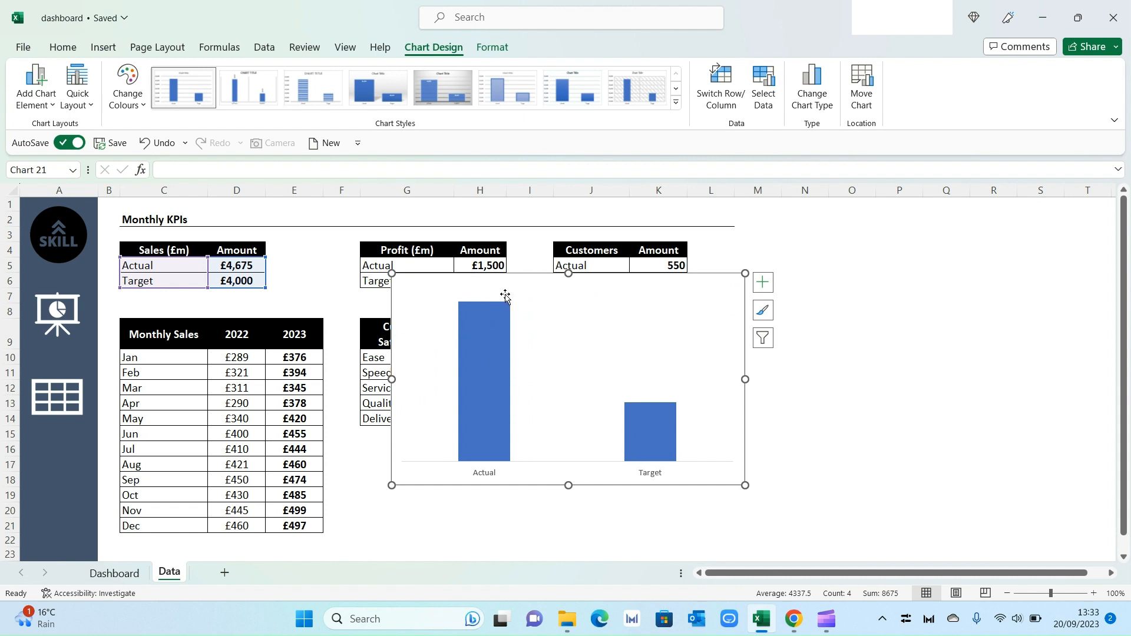
{"action": "left_click", "coordinate": [120, 574]}
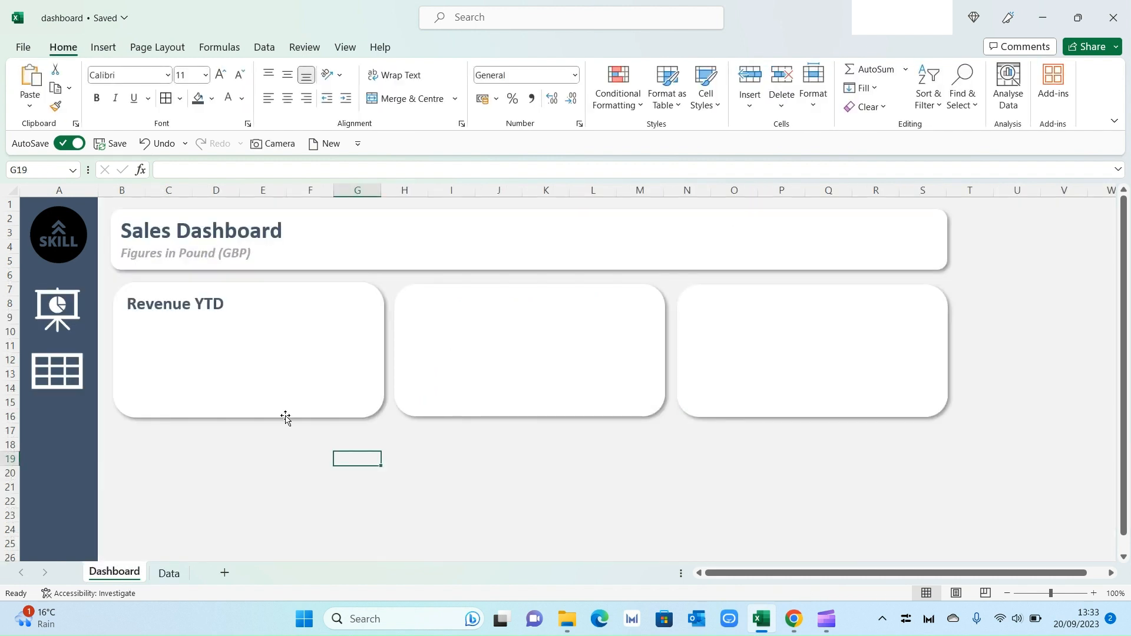
Step: Paste the chart into the Revenue YTD card and resize it to fit the card's right half
{"action": "left_click", "coordinate": [311, 371]}
{"action": "key", "text": "ctrl+v"}
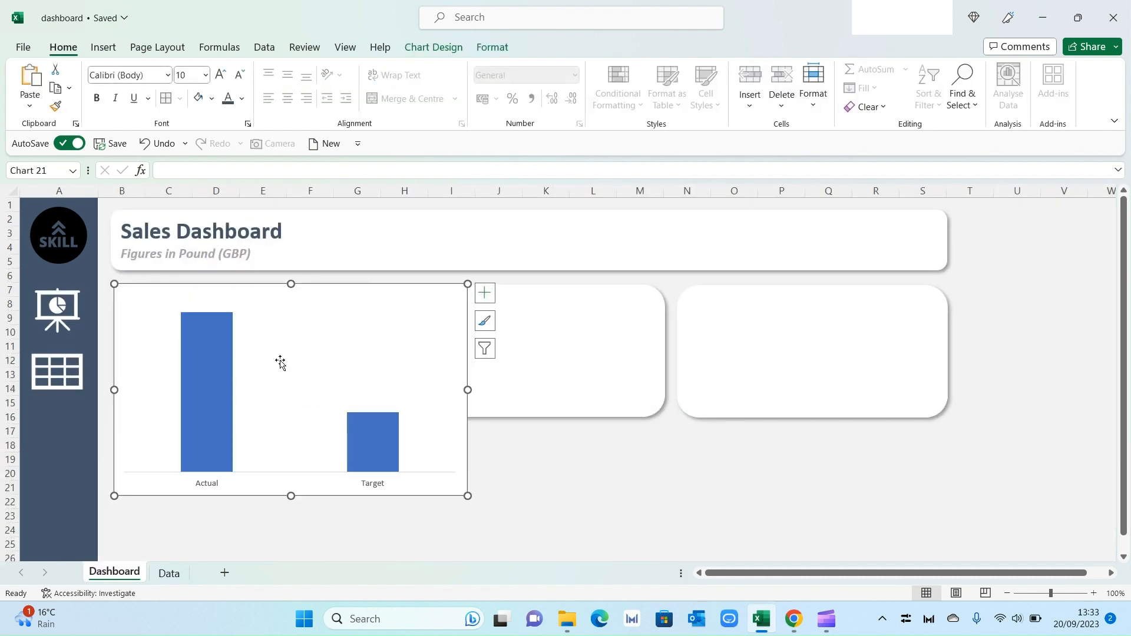
{"action": "left_click_drag", "start_coordinate": [114, 284], "coordinate": [254, 298]}
Step: Set No Outline on the Revenue YTD card shape and on the pasted chart
{"action": "right_click", "coordinate": [261, 298]}
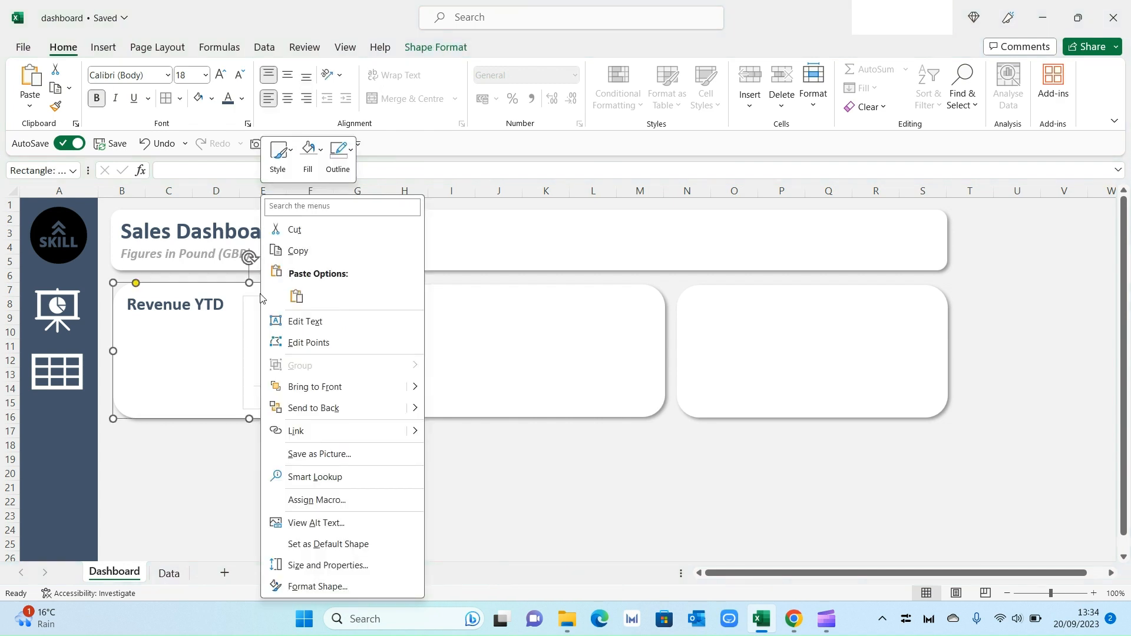
{"action": "left_click", "coordinate": [333, 174]}
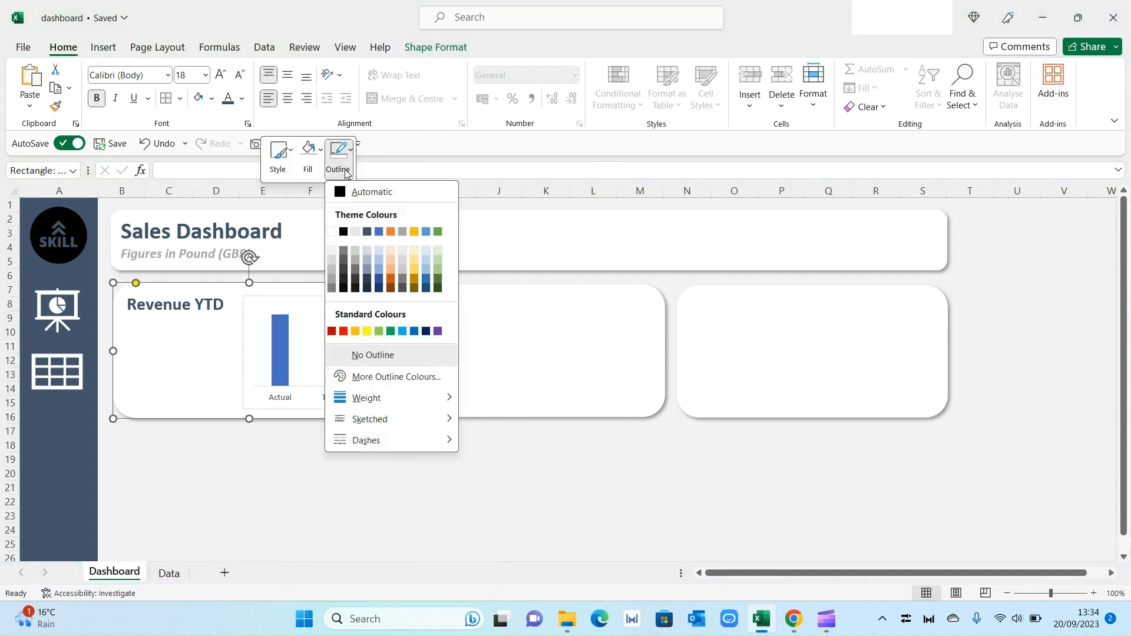
{"action": "left_click", "coordinate": [383, 355]}
{"action": "left_click", "coordinate": [380, 466]}
{"action": "left_click", "coordinate": [316, 302]}
{"action": "right_click", "coordinate": [318, 300]}
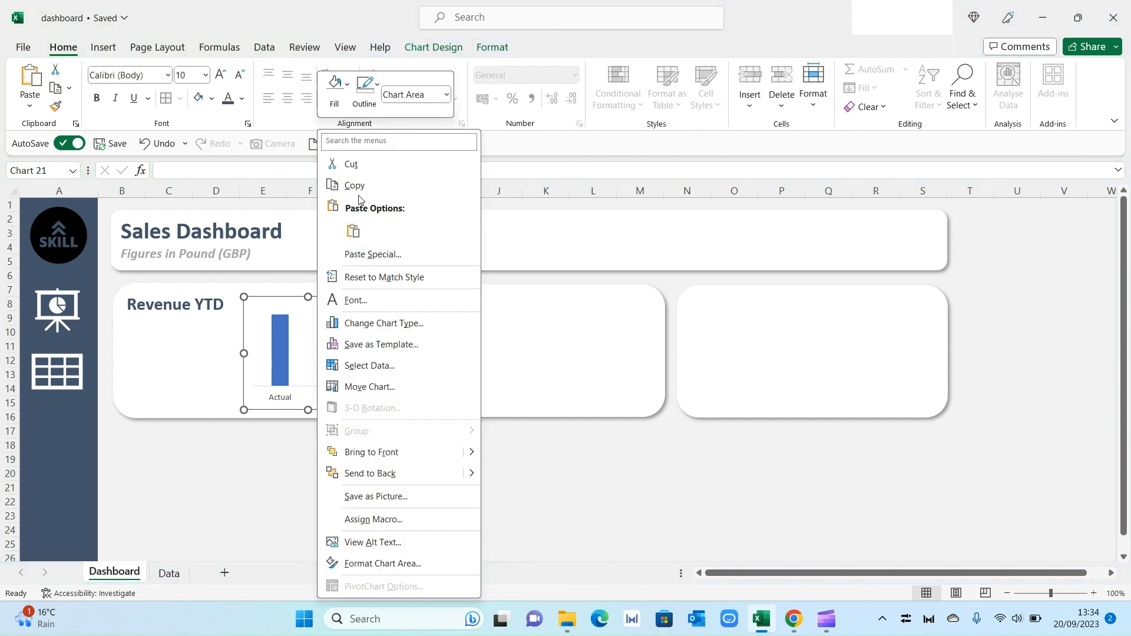
{"action": "left_click", "coordinate": [363, 119]}
{"action": "left_click", "coordinate": [364, 100]}
{"action": "left_click", "coordinate": [398, 290]}
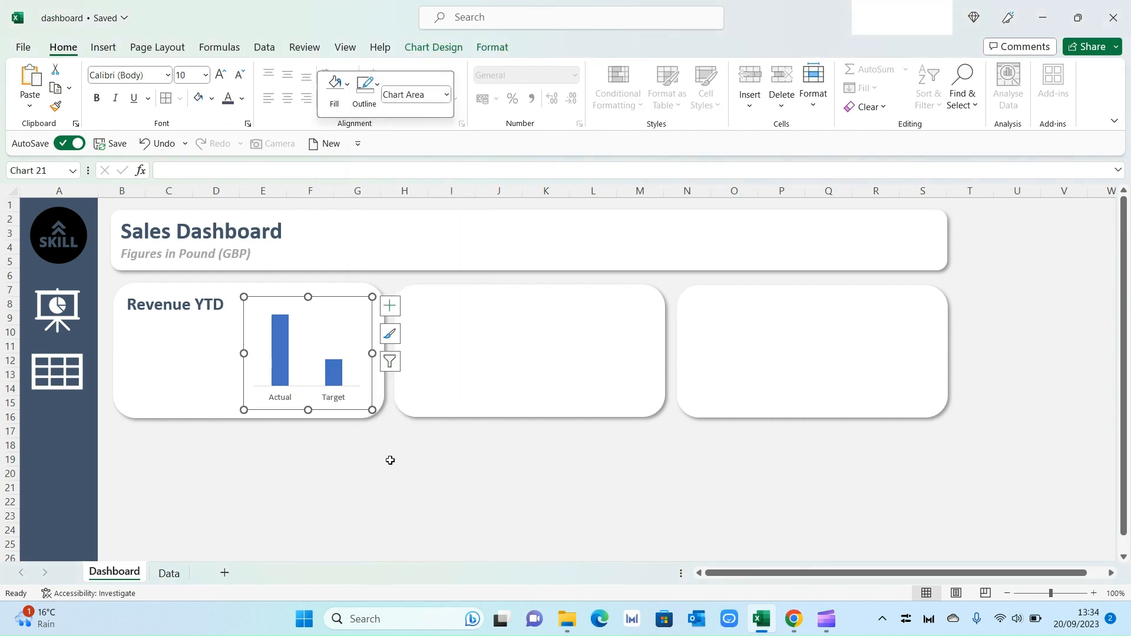
{"action": "left_click", "coordinate": [391, 459]}
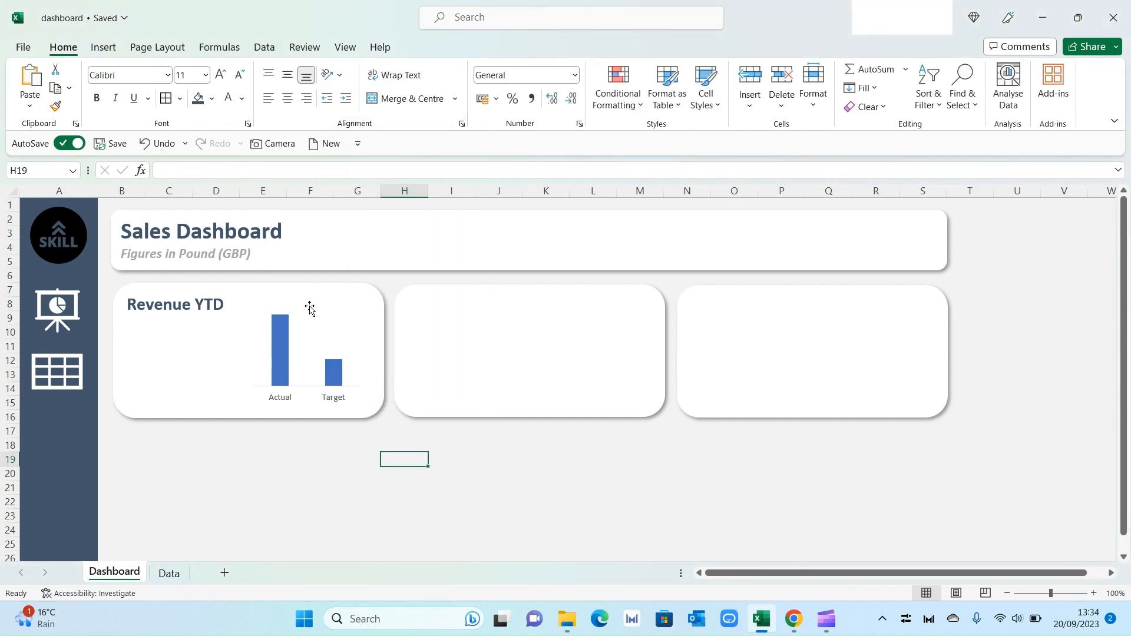
Step: Fill the Actual column with a dark blue-grey theme colour
{"action": "left_click", "coordinate": [281, 354]}
{"action": "left_click", "coordinate": [282, 354]}
{"action": "right_click", "coordinate": [282, 350]}
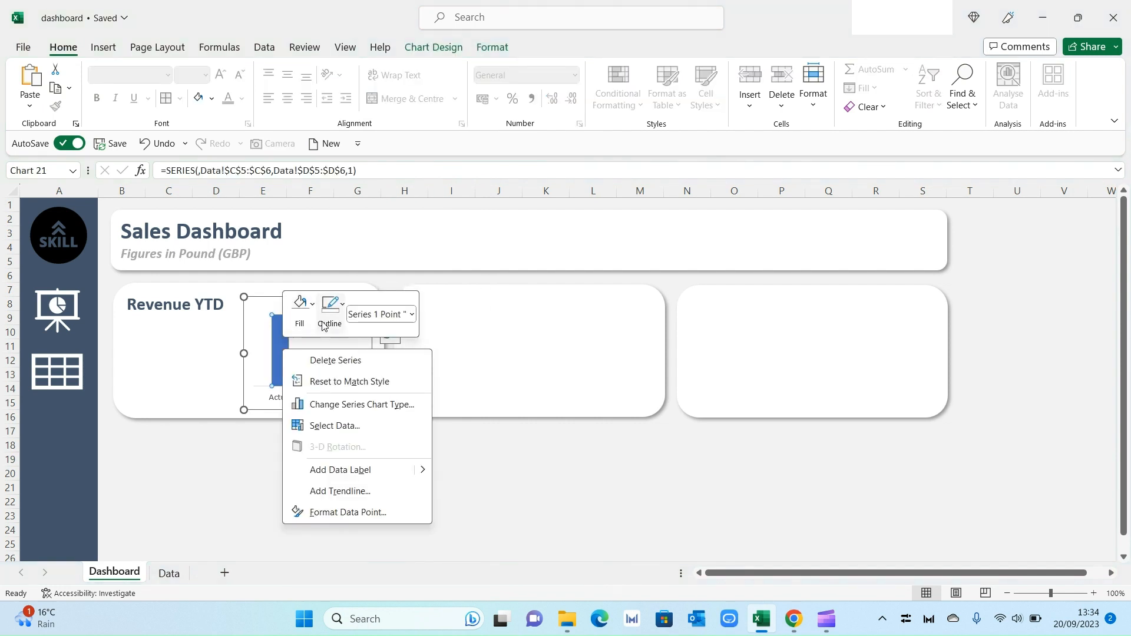
{"action": "left_click", "coordinate": [311, 303]}
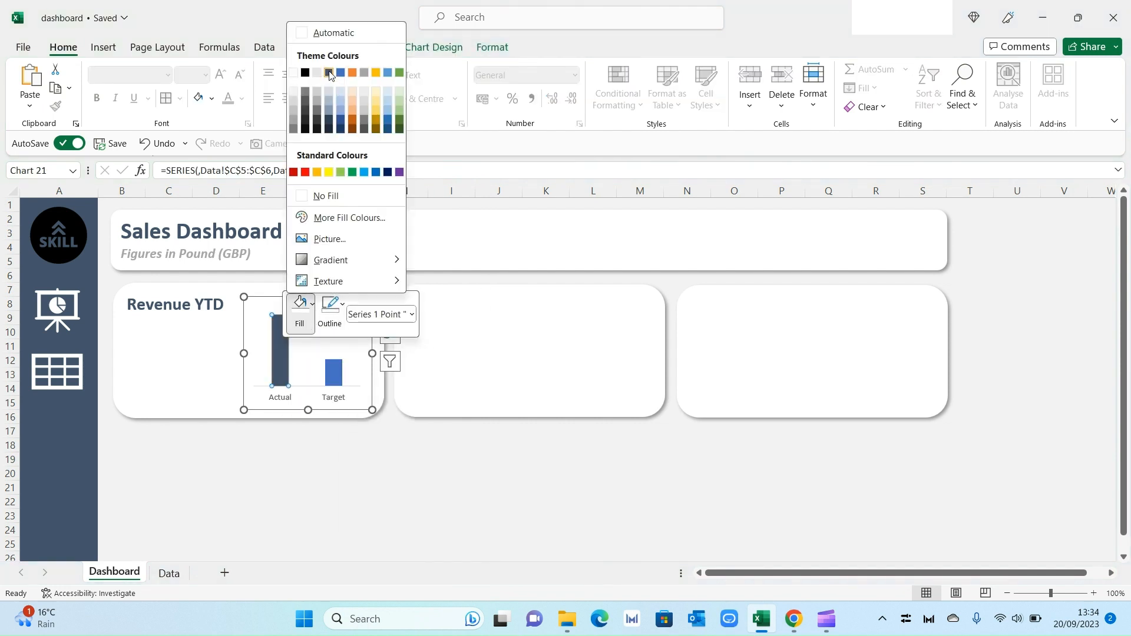
{"action": "left_click", "coordinate": [330, 75]}
Step: Fill the Target column with a light grey-blue theme colour
{"action": "left_click", "coordinate": [334, 374]}
{"action": "right_click", "coordinate": [333, 375]}
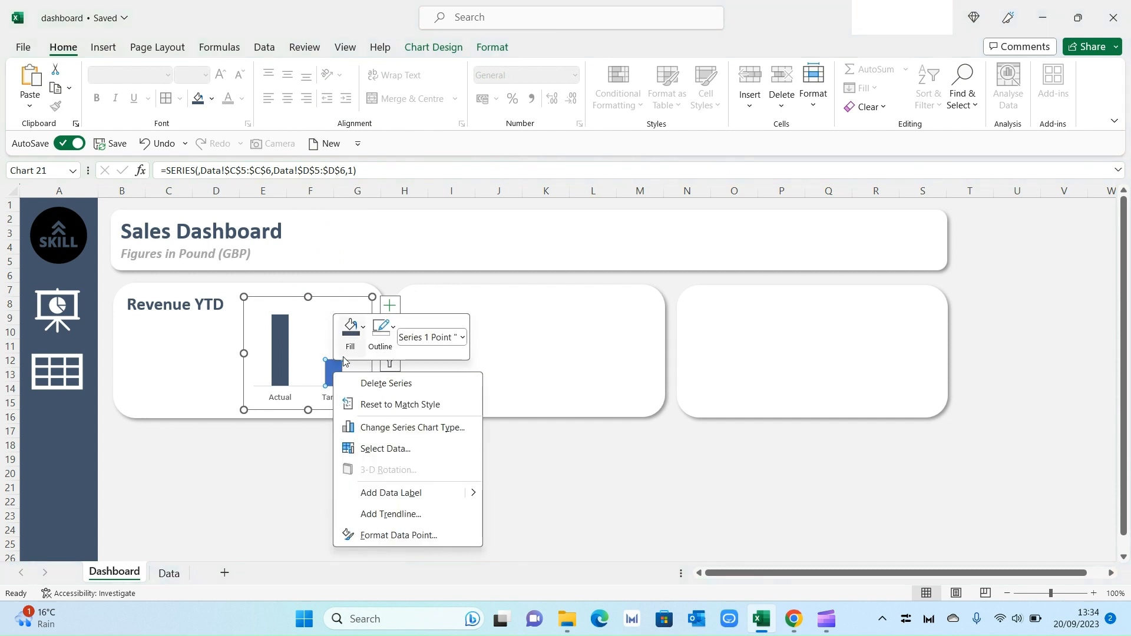
{"action": "left_click", "coordinate": [355, 335]}
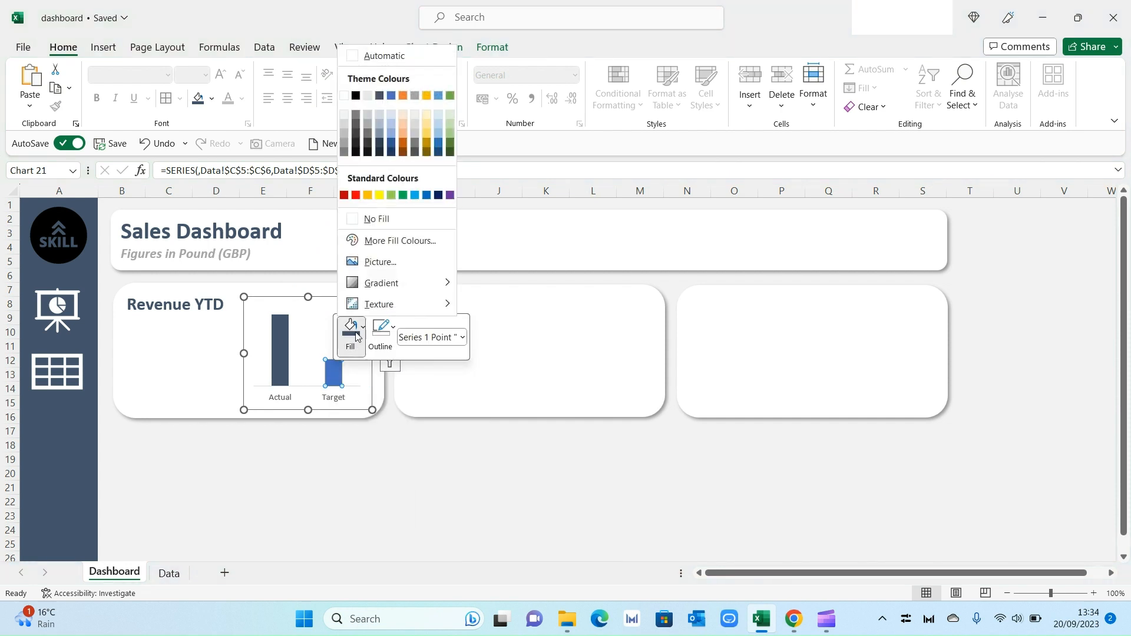
{"action": "left_click", "coordinate": [382, 126]}
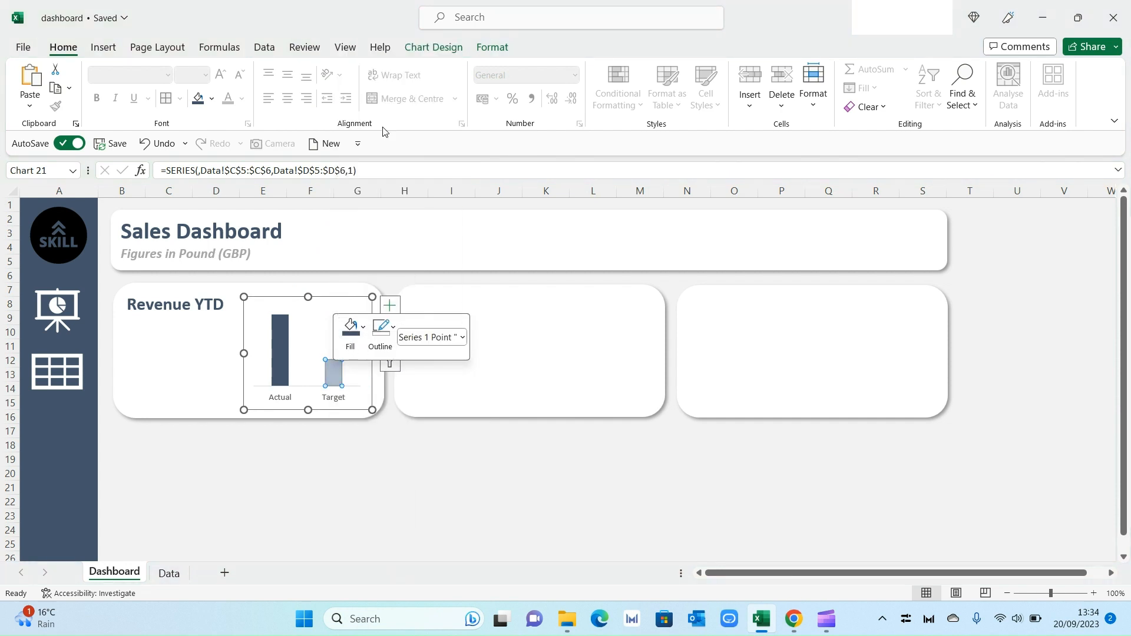
{"action": "left_click", "coordinate": [367, 460]}
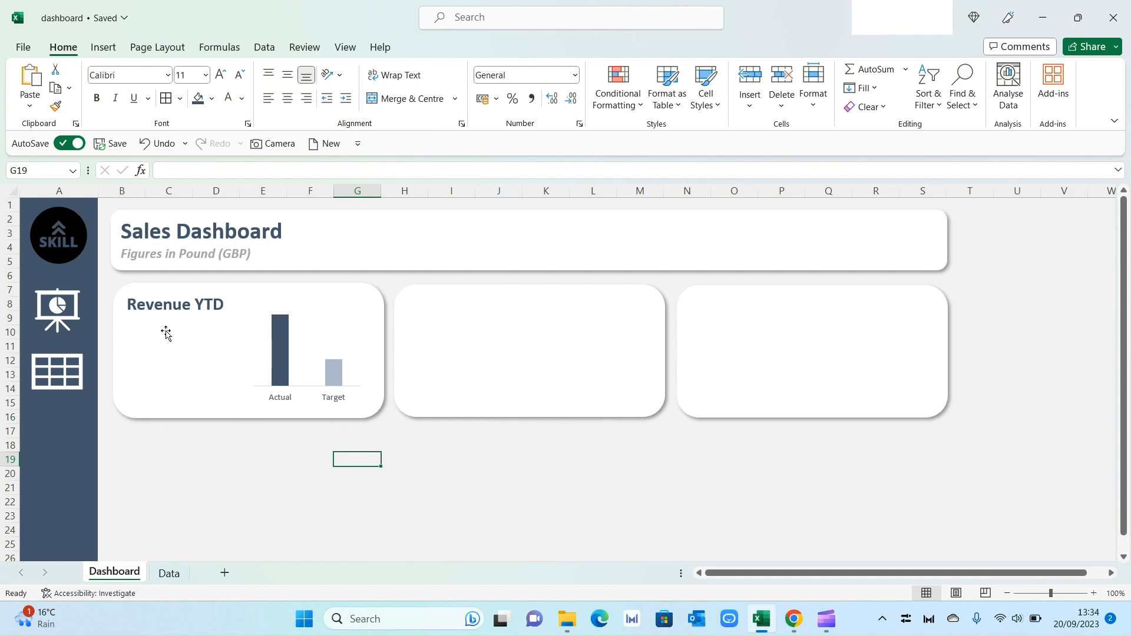
Step: Draw a text box on the left side of the Revenue YTD card, below the title
{"action": "left_click", "coordinate": [103, 47]}
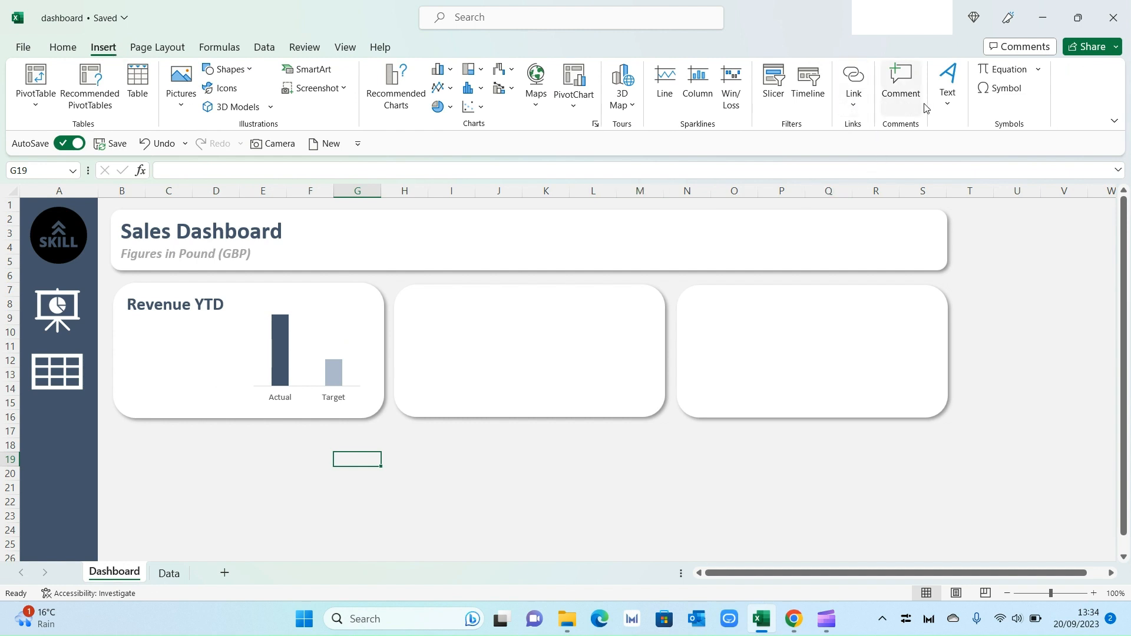
{"action": "left_click", "coordinate": [938, 108]}
{"action": "left_click", "coordinate": [948, 147]}
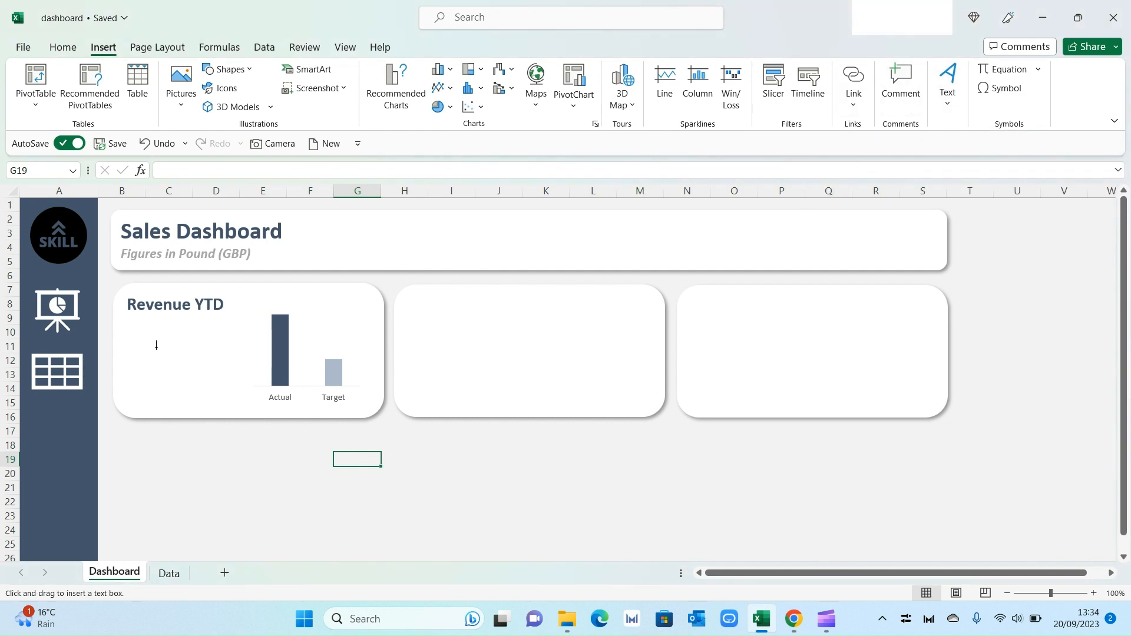
{"action": "left_click_drag", "start_coordinate": [131, 324], "coordinate": [231, 390]}
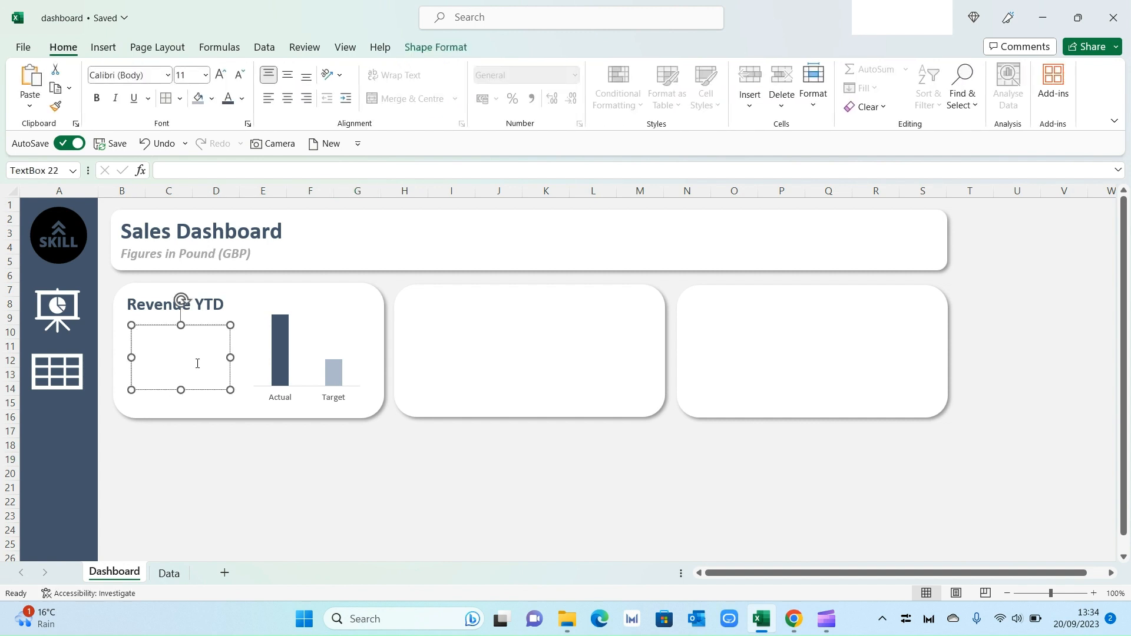
Step: Link the text box to the Sales Actual amount in cell D5 of the Data sheet
{"action": "left_click", "coordinate": [203, 176]}
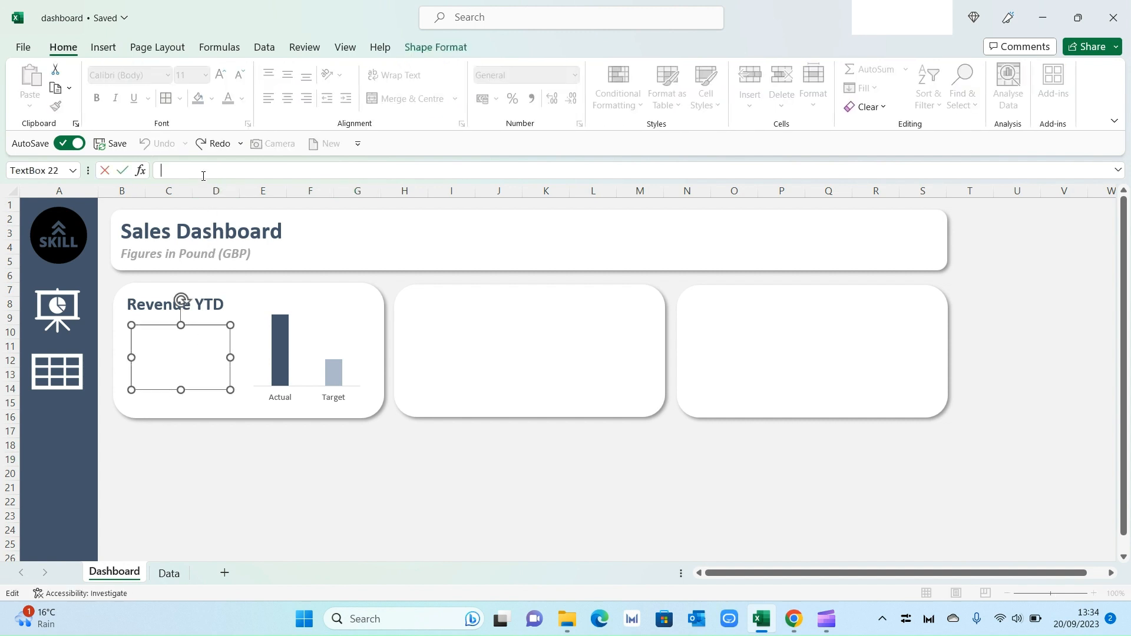
{"action": "type", "text": "="}
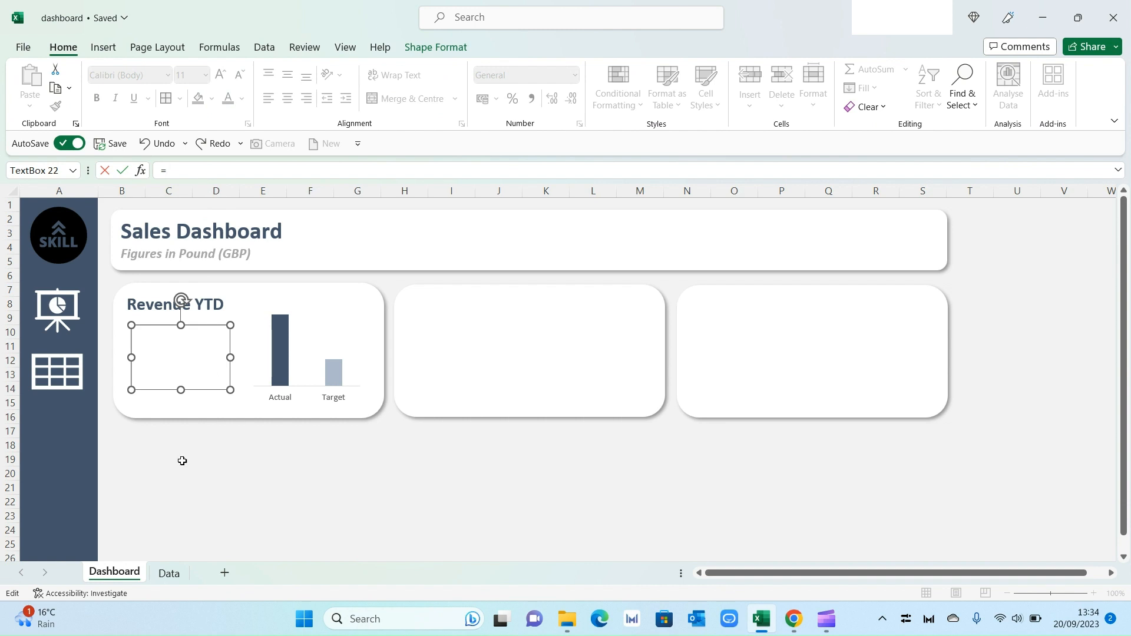
{"action": "left_click", "coordinate": [169, 573]}
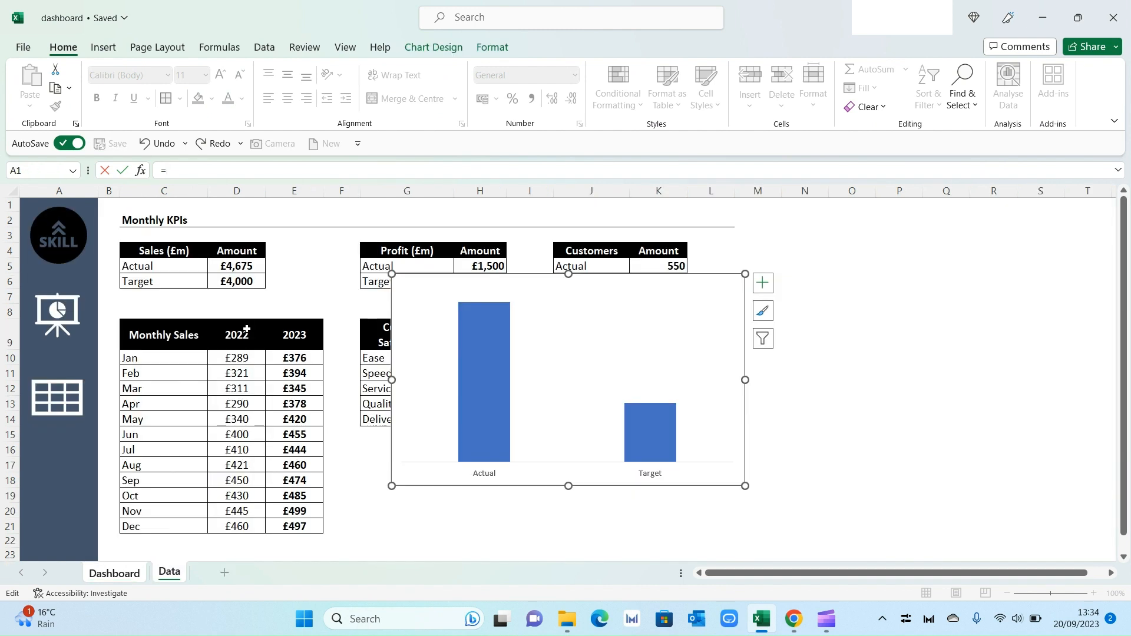
{"action": "left_click", "coordinate": [233, 268]}
{"action": "key", "text": "Return"}
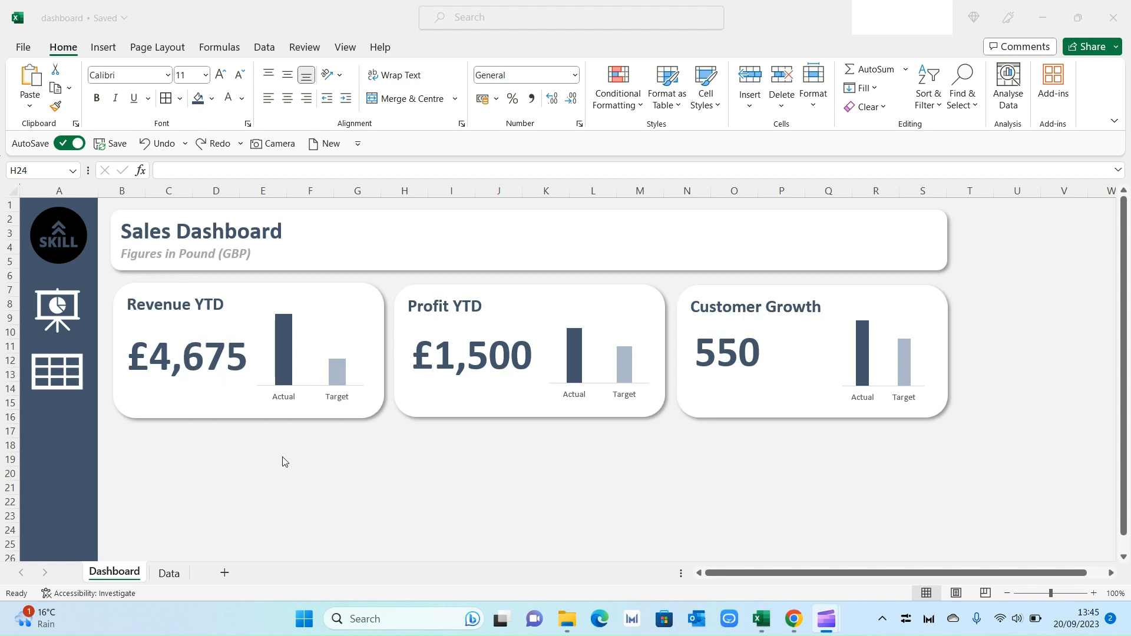
Step: Add data labels to the Revenue YTD chart and reduce their font size to 7 pt
{"action": "mouse_move", "coordinate": [288, 357]}
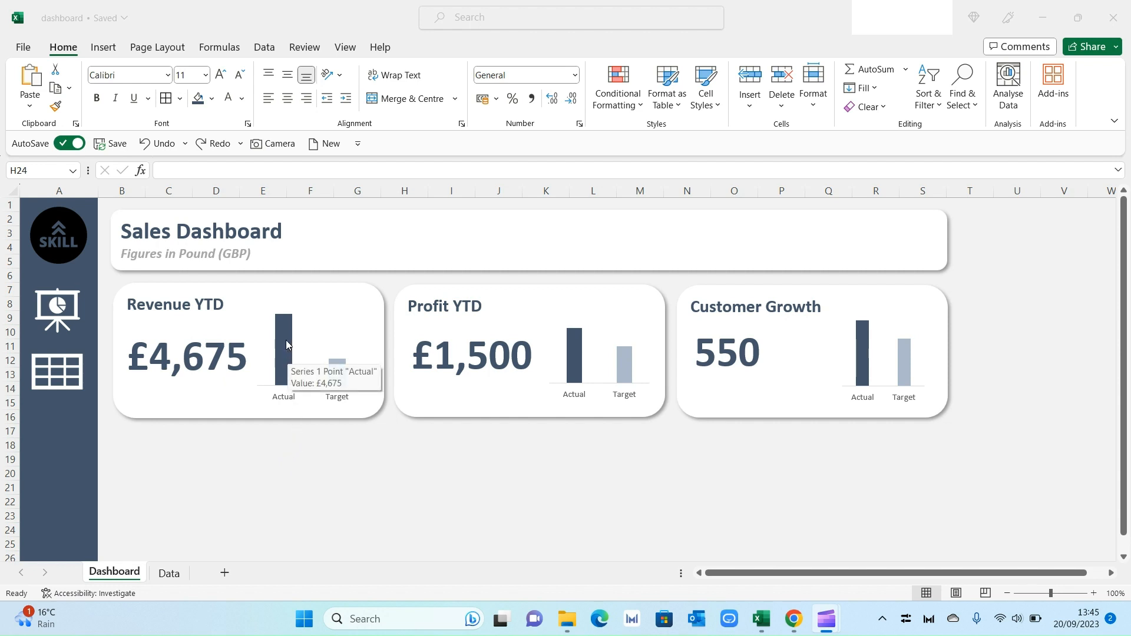
{"action": "left_click", "coordinate": [287, 335]}
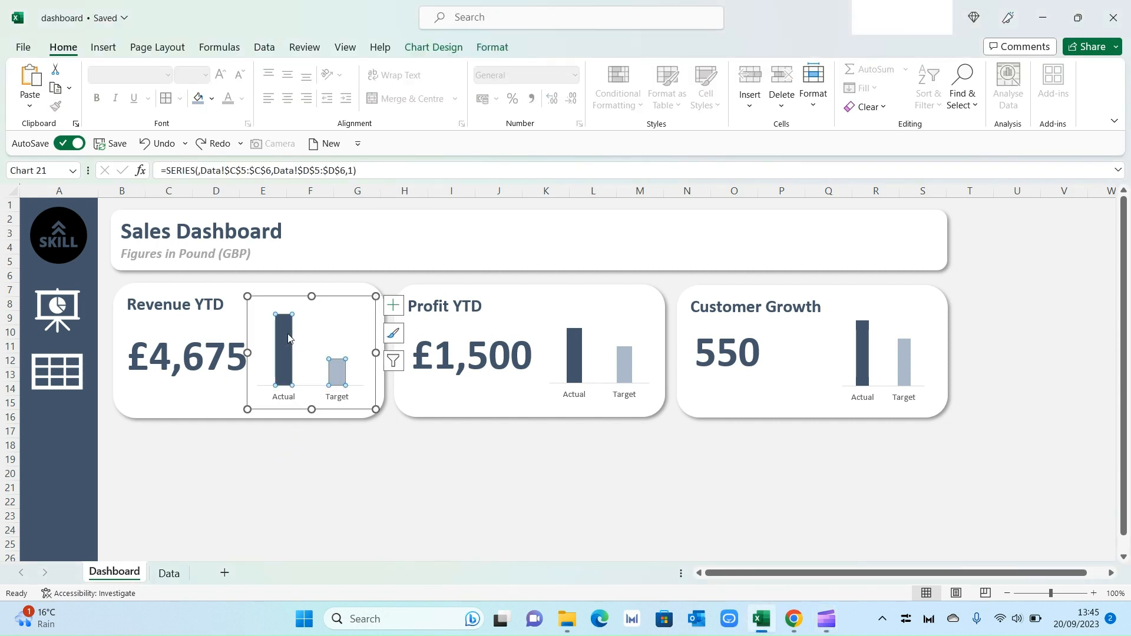
{"action": "right_click", "coordinate": [287, 334]}
{"action": "left_click", "coordinate": [366, 455]}
{"action": "left_click", "coordinate": [342, 340]}
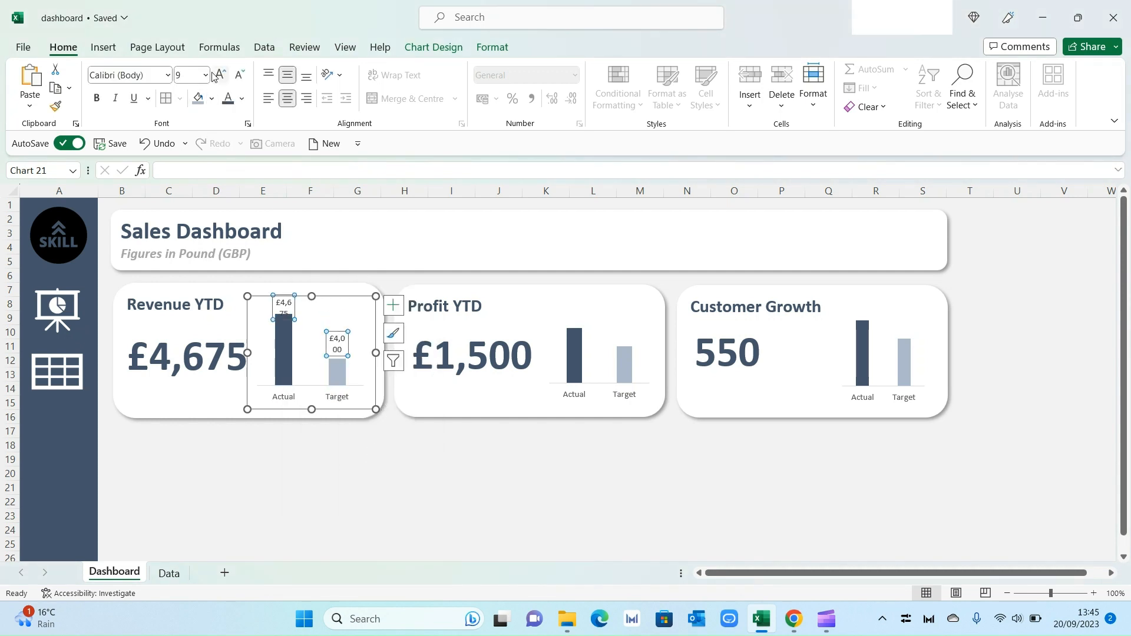
{"action": "left_click", "coordinate": [239, 76]}
{"action": "left_click", "coordinate": [239, 76]}
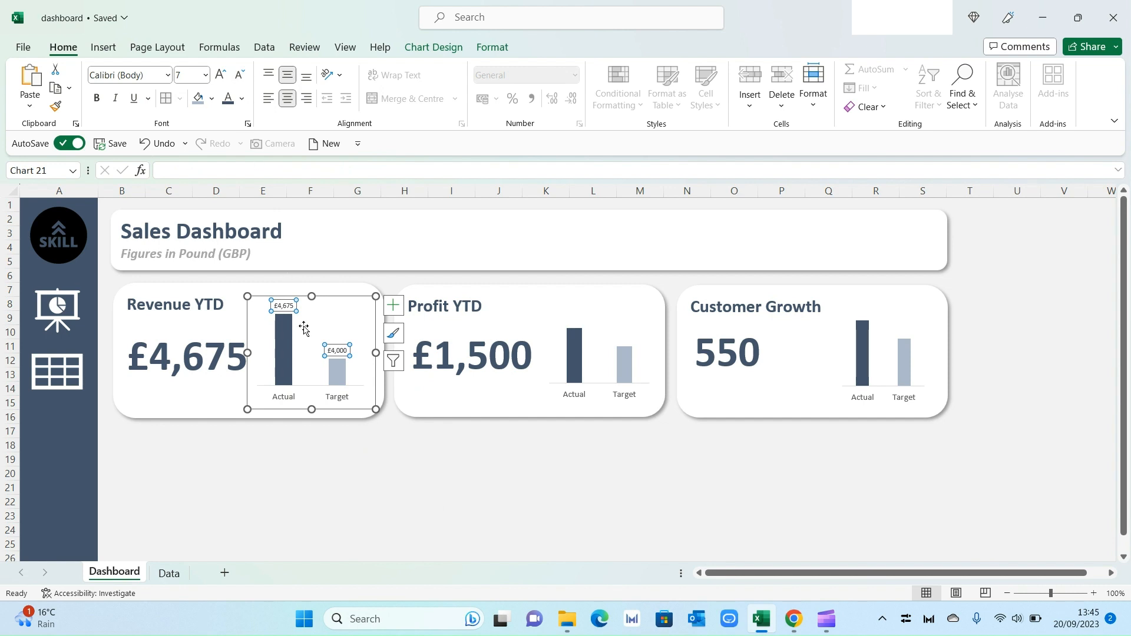
{"action": "left_click", "coordinate": [413, 478]}
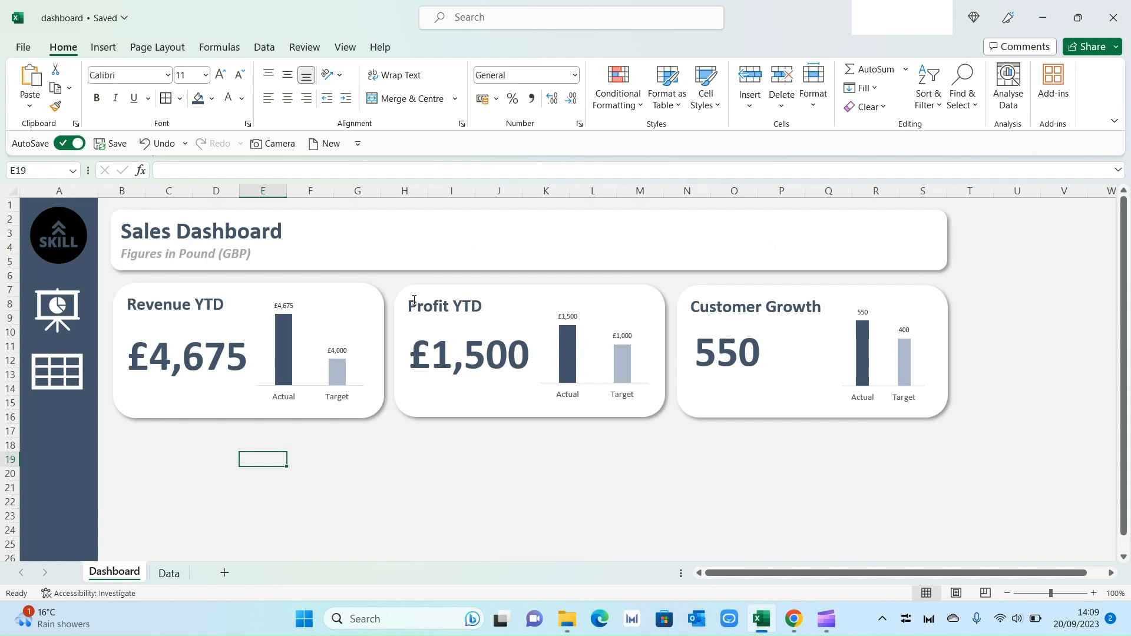
Step: Copy the Revenue YTD card and paste it below, resizing the copy into a wide, tall card under the first two cards
{"action": "left_click", "coordinate": [366, 287]}
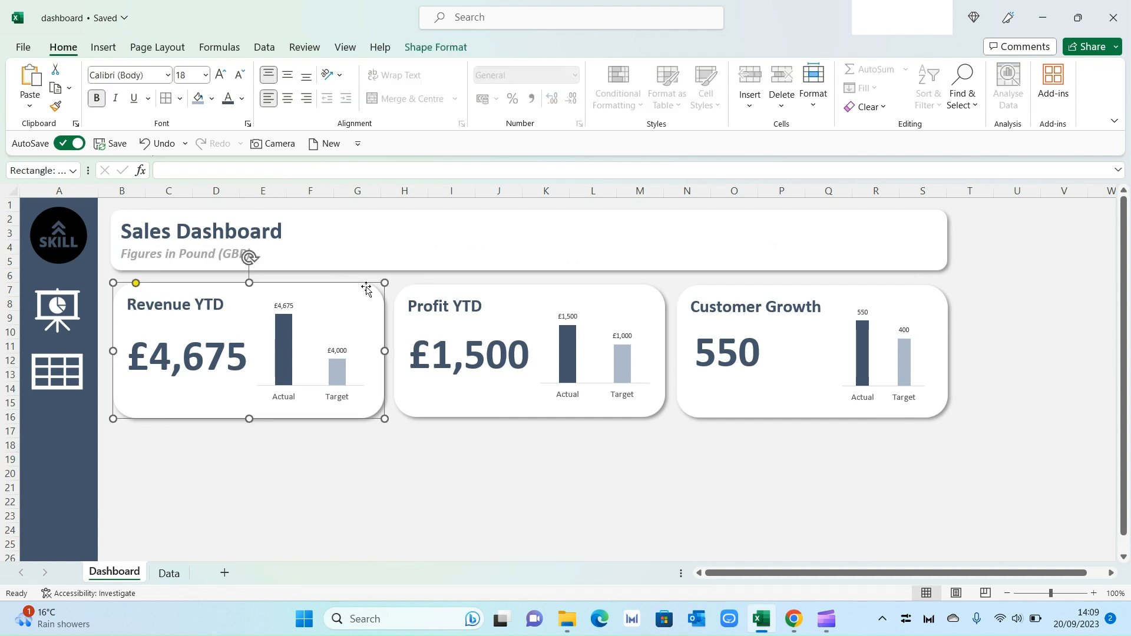
{"action": "key", "text": "ctrl+c"}
{"action": "left_click", "coordinate": [345, 447]}
{"action": "key", "text": "ctrl+v"}
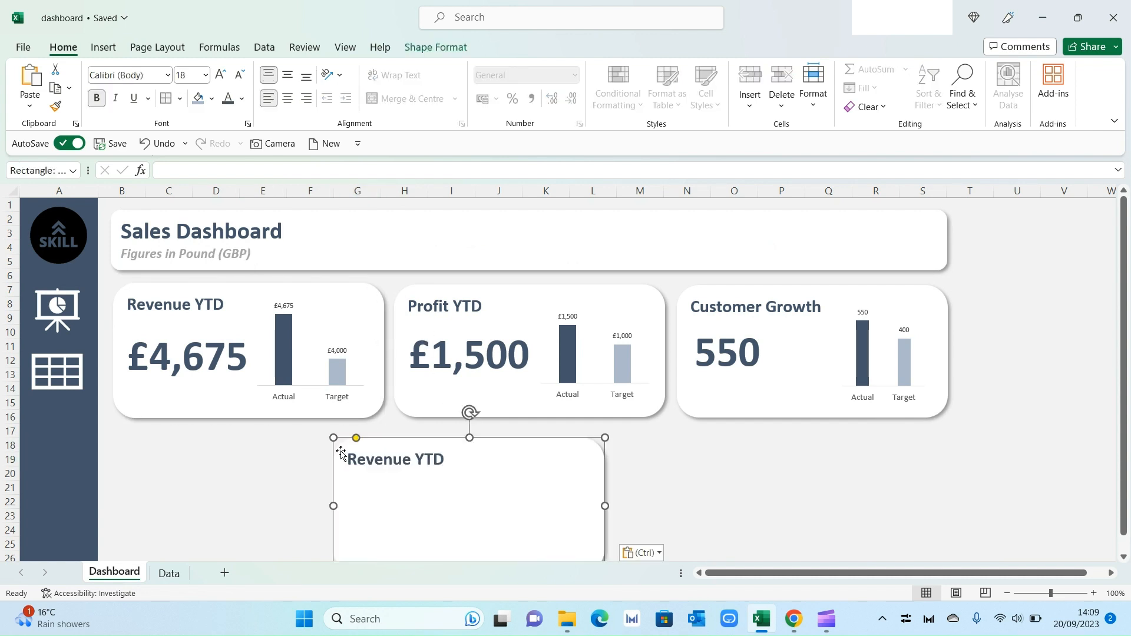
{"action": "left_click_drag", "start_coordinate": [385, 441], "coordinate": [165, 433]}
{"action": "scroll", "coordinate": [468, 480], "scroll_direction": "down", "scroll_amount": 1}
{"action": "left_click_drag", "start_coordinate": [385, 454], "coordinate": [664, 444]}
{"action": "scroll", "coordinate": [389, 326], "scroll_direction": "down", "scroll_amount": 1}
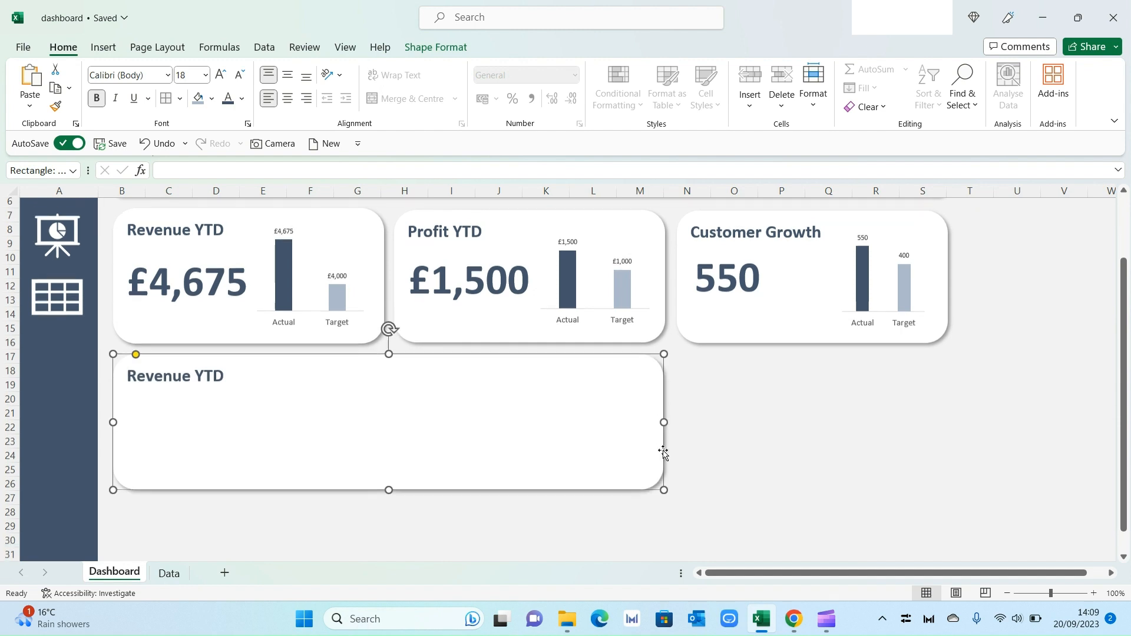
{"action": "left_click_drag", "start_coordinate": [391, 479], "coordinate": [382, 541]}
Step: Retitle the new card Monthly Revenue
{"action": "triple_click", "coordinate": [196, 371]}
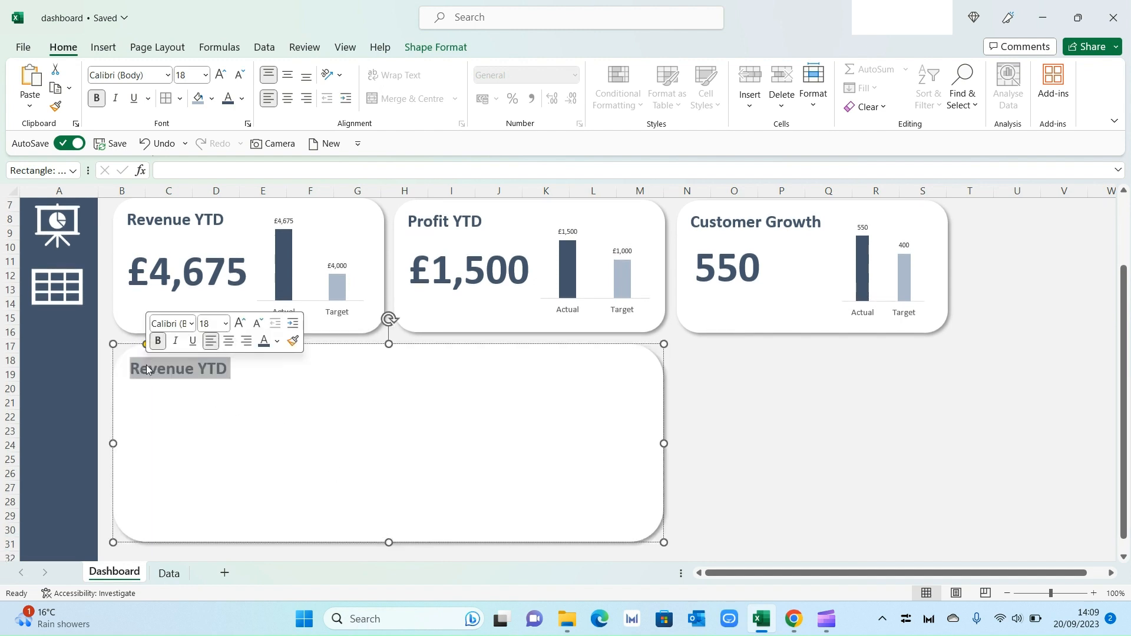
{"action": "type", "text": "Monthyl"}
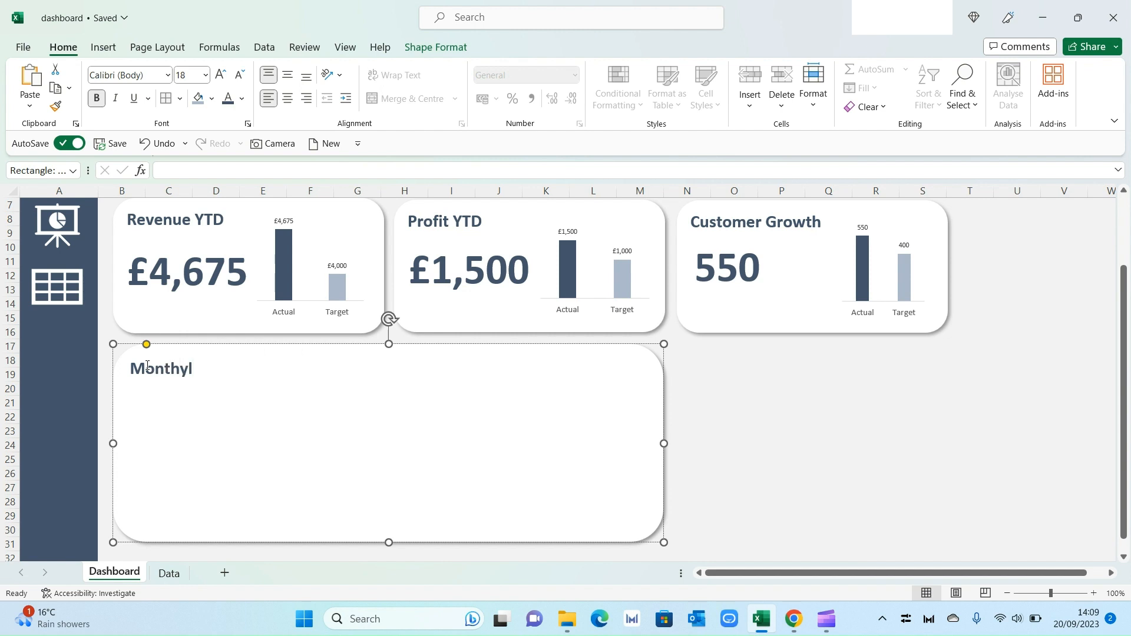
{"action": "key", "text": "BackSpace"}
{"action": "key", "text": "BackSpace"}
{"action": "type", "text": "ly Revenue"}
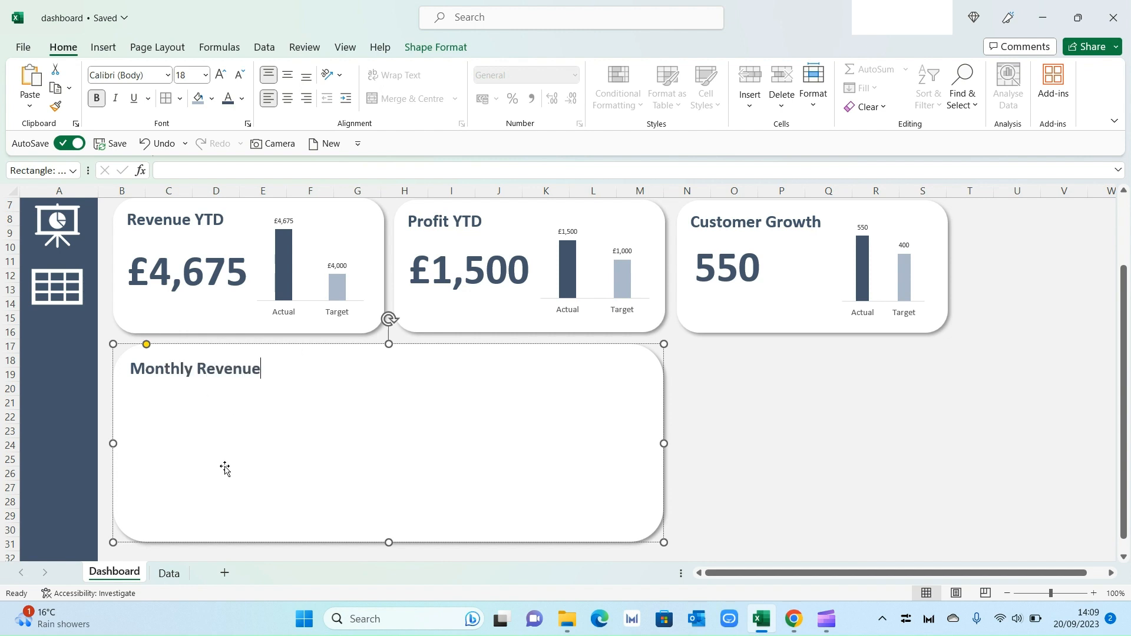
Step: On the Data sheet, insert a line chart with markers of the monthly 2022 and 2023 sales and move it
{"action": "left_click", "coordinate": [169, 573]}
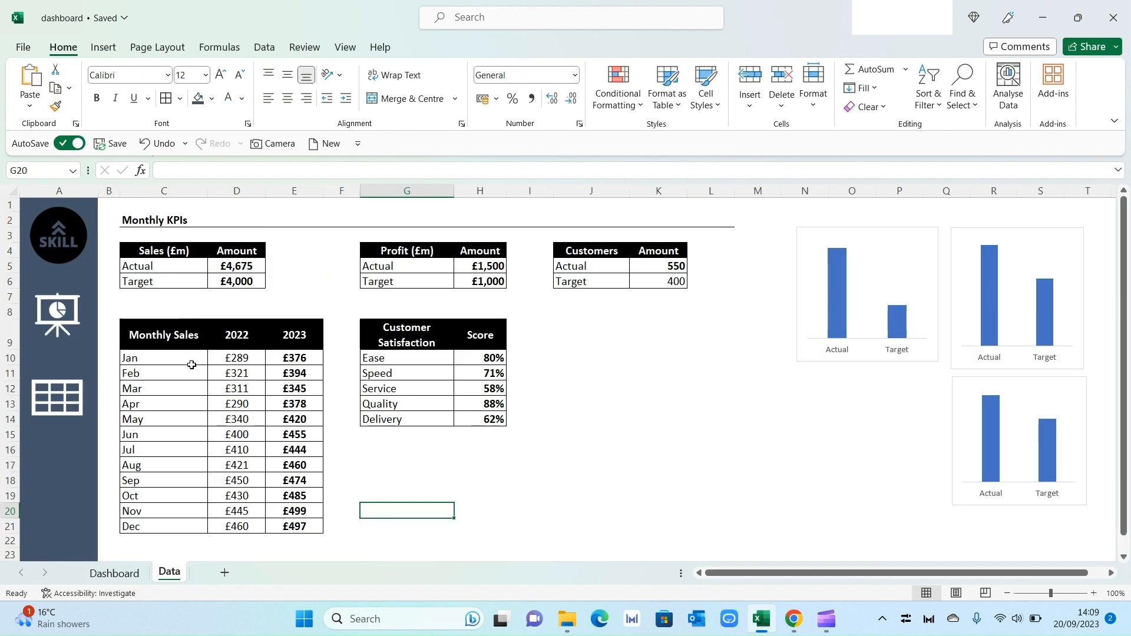
{"action": "left_click_drag", "start_coordinate": [189, 359], "coordinate": [293, 526]}
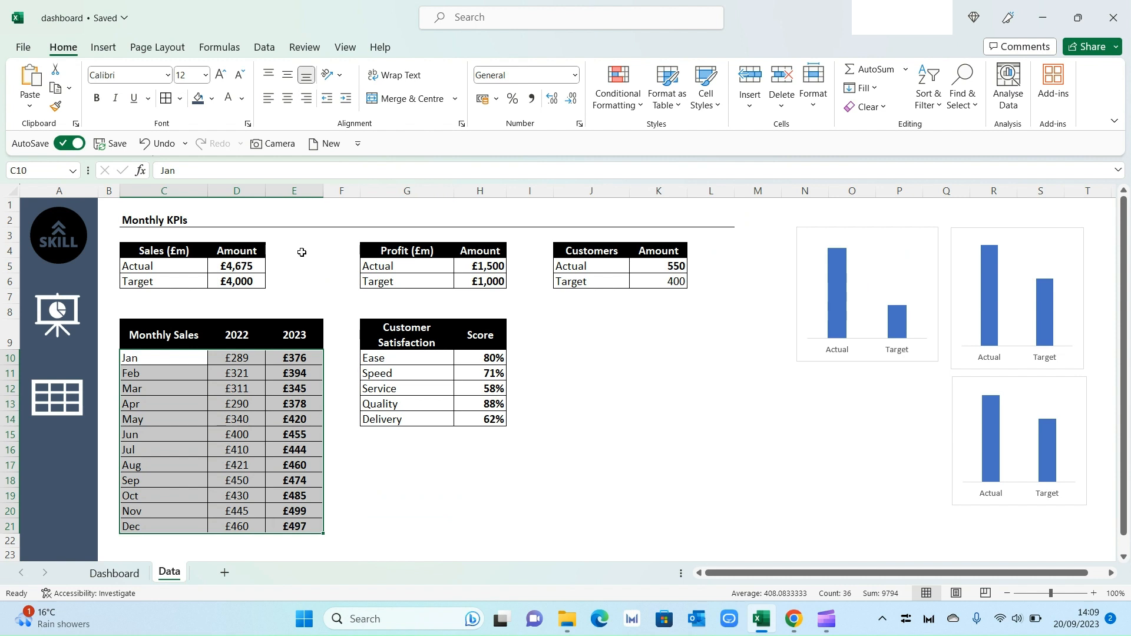
{"action": "left_click", "coordinate": [104, 51]}
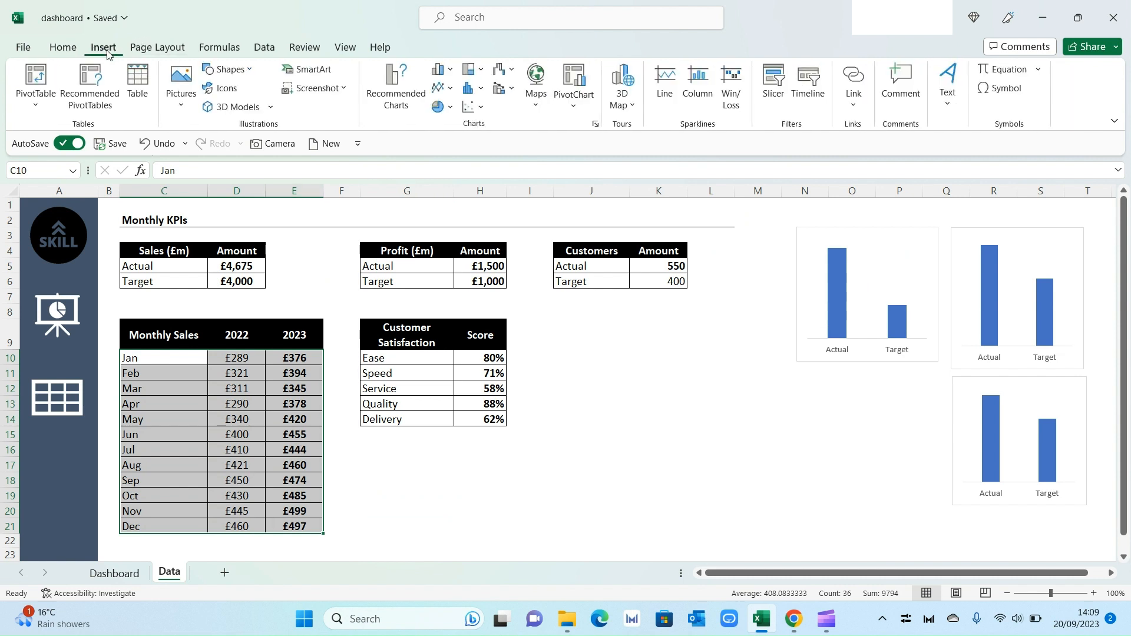
{"action": "left_click", "coordinate": [442, 87]}
{"action": "left_click", "coordinate": [580, 146]}
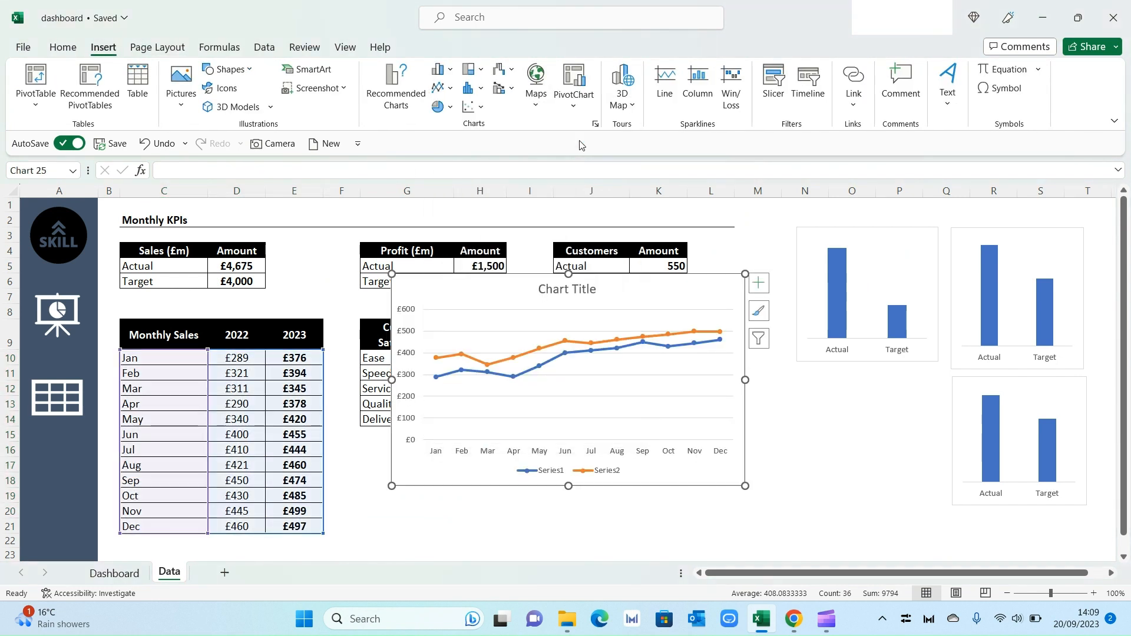
{"action": "left_click_drag", "start_coordinate": [593, 270], "coordinate": [536, 304]}
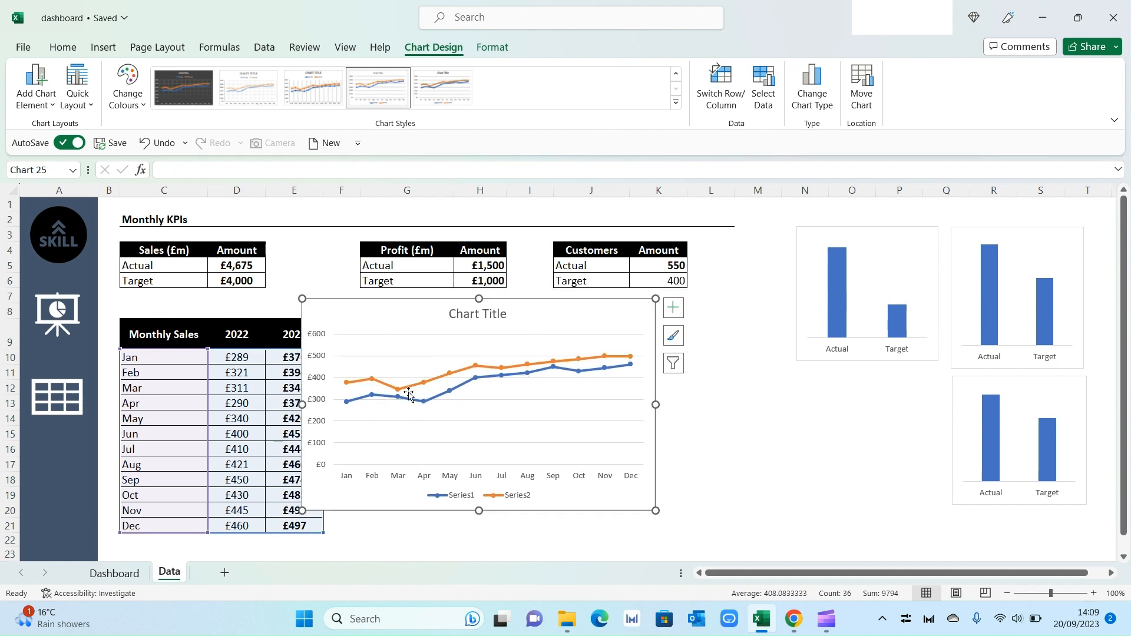
Step: Format the line chart's vertical axis with a minimum bound of 200 and a maximum bound of 550
{"action": "left_click", "coordinate": [317, 382]}
{"action": "right_click", "coordinate": [317, 383]}
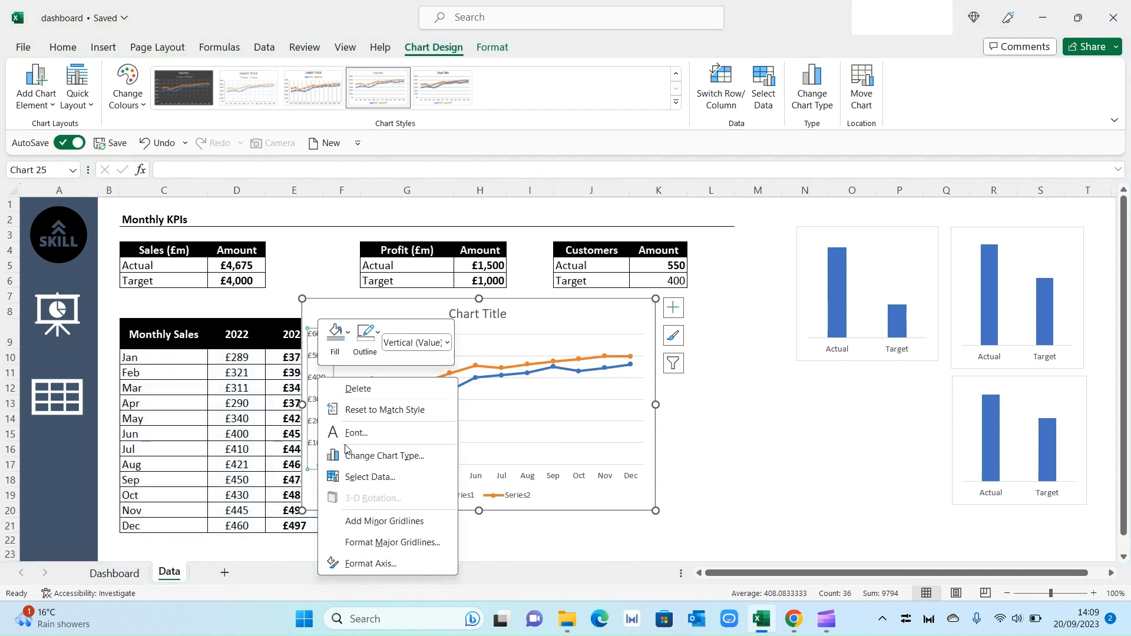
{"action": "left_click", "coordinate": [379, 563]}
{"action": "left_click", "coordinate": [1062, 314]}
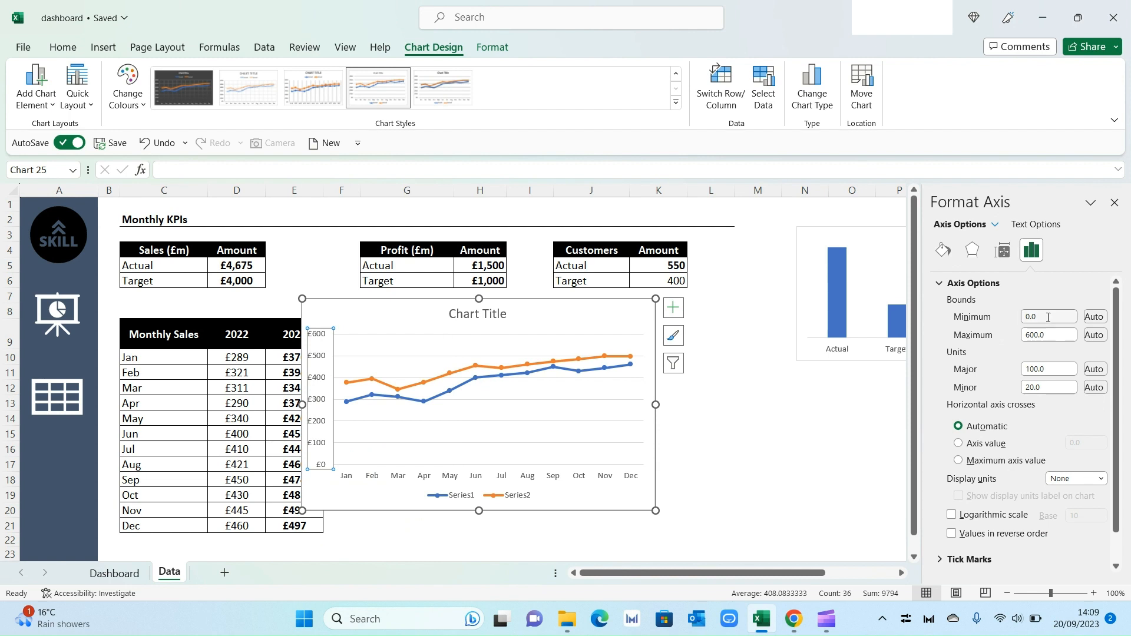
{"action": "type", "text": "200"}
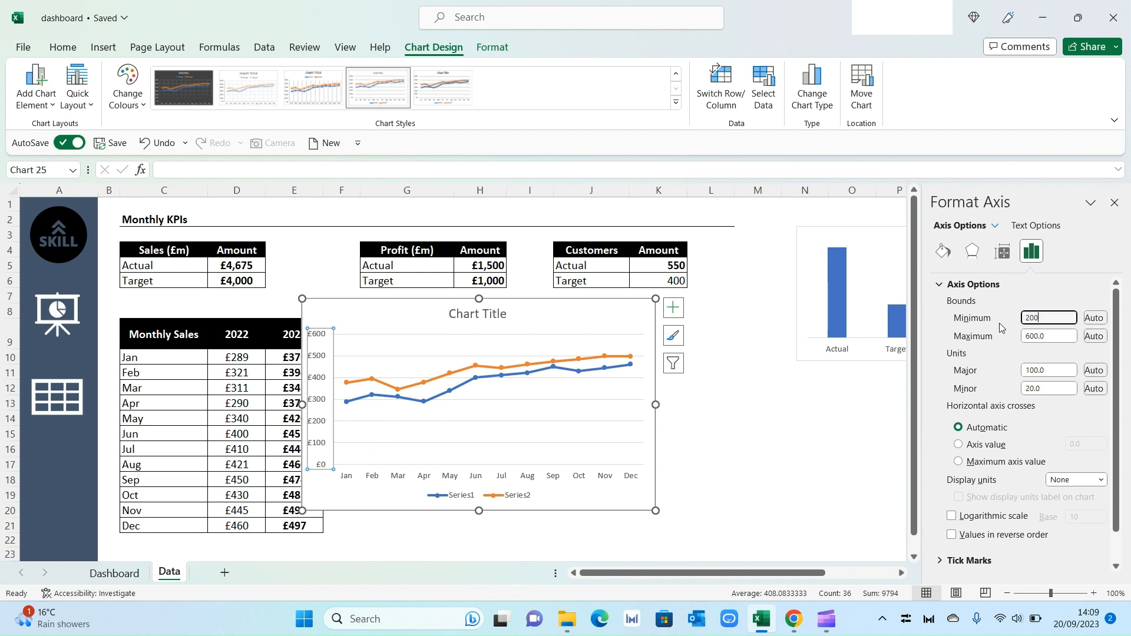
{"action": "left_click", "coordinate": [1053, 336]}
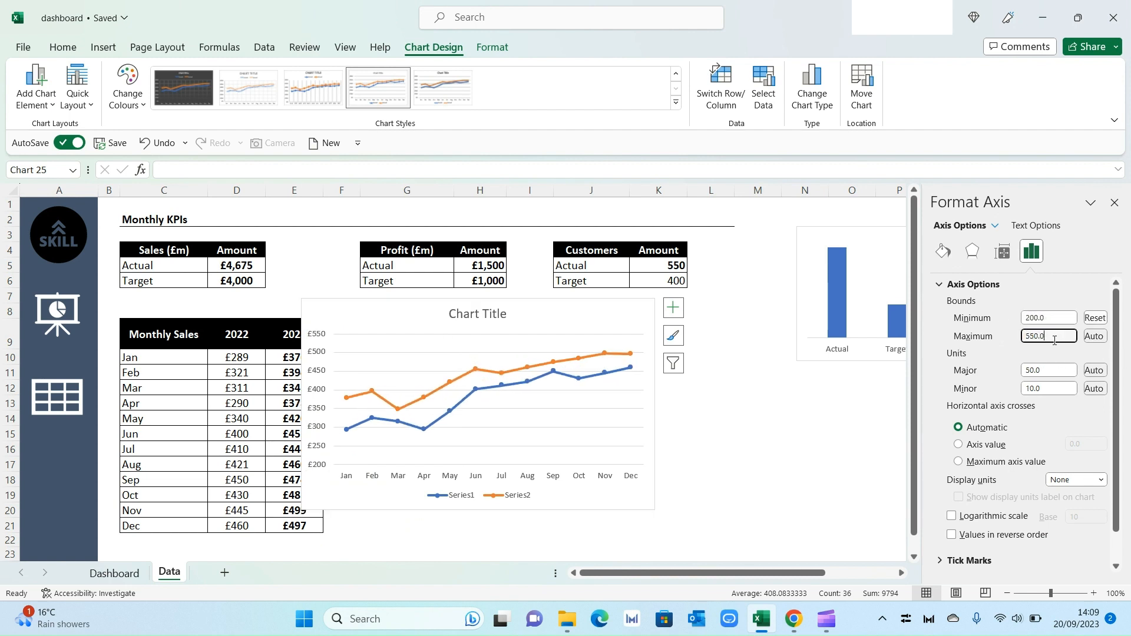
{"action": "type", "text": "550"}
{"action": "key", "text": "Return"}
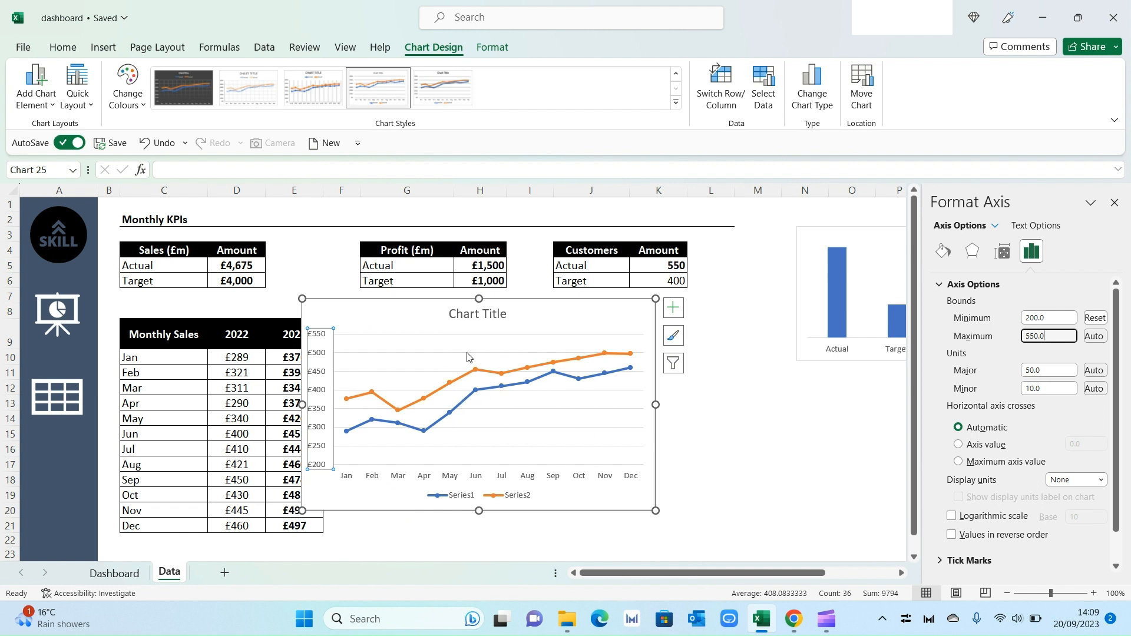
Step: Delete the line chart's title and legend
{"action": "left_click", "coordinate": [472, 322]}
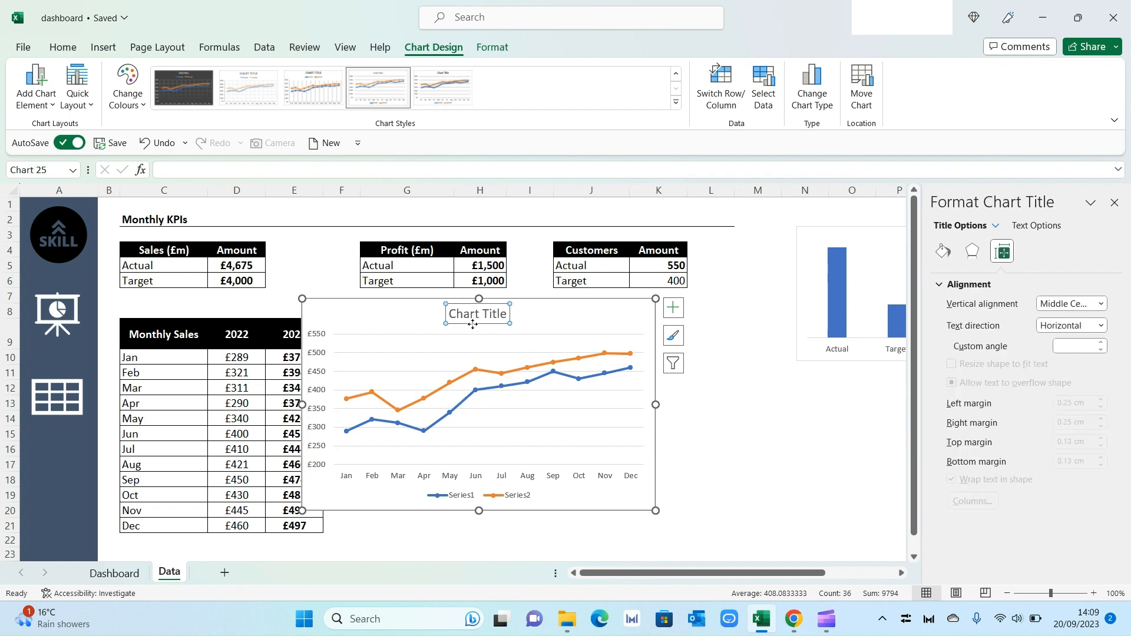
{"action": "key", "text": "Delete"}
{"action": "left_click", "coordinate": [523, 488]}
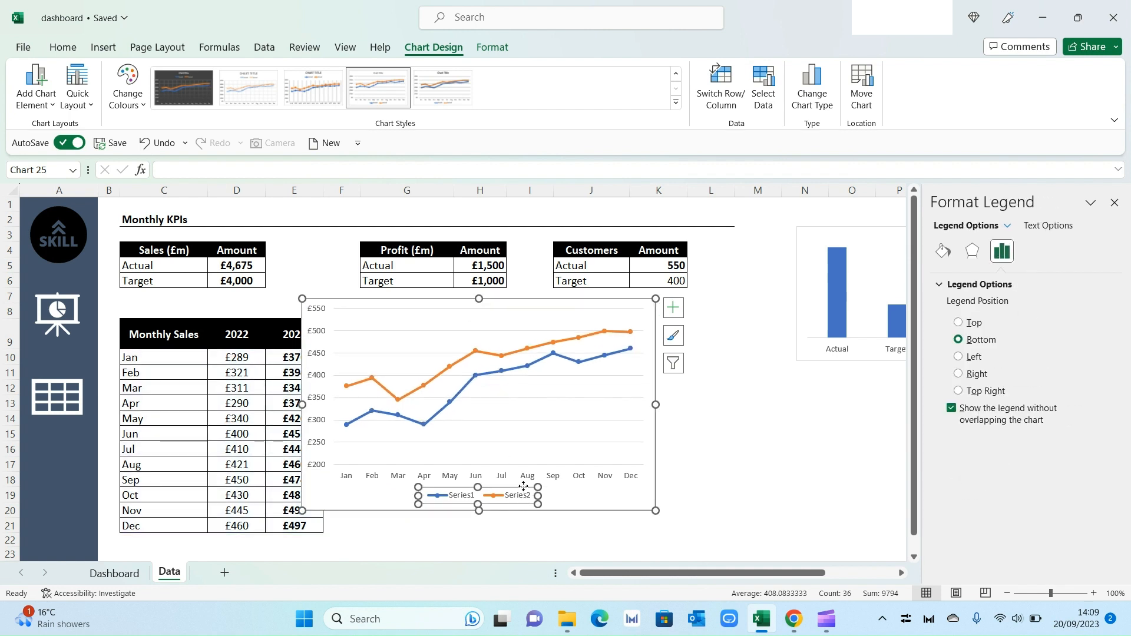
{"action": "key", "text": "Delete"}
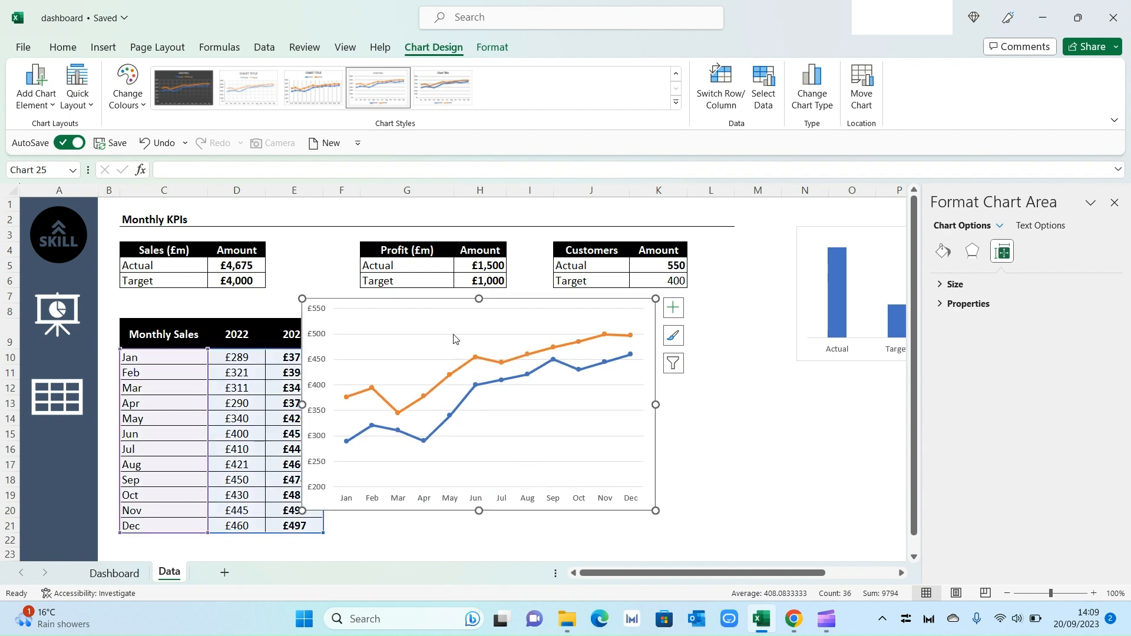
Step: Copy the line chart onto the Dashboard sheet and move it into the Monthly Revenue card
{"action": "left_click", "coordinate": [453, 335]}
{"action": "key", "text": "Delete"}
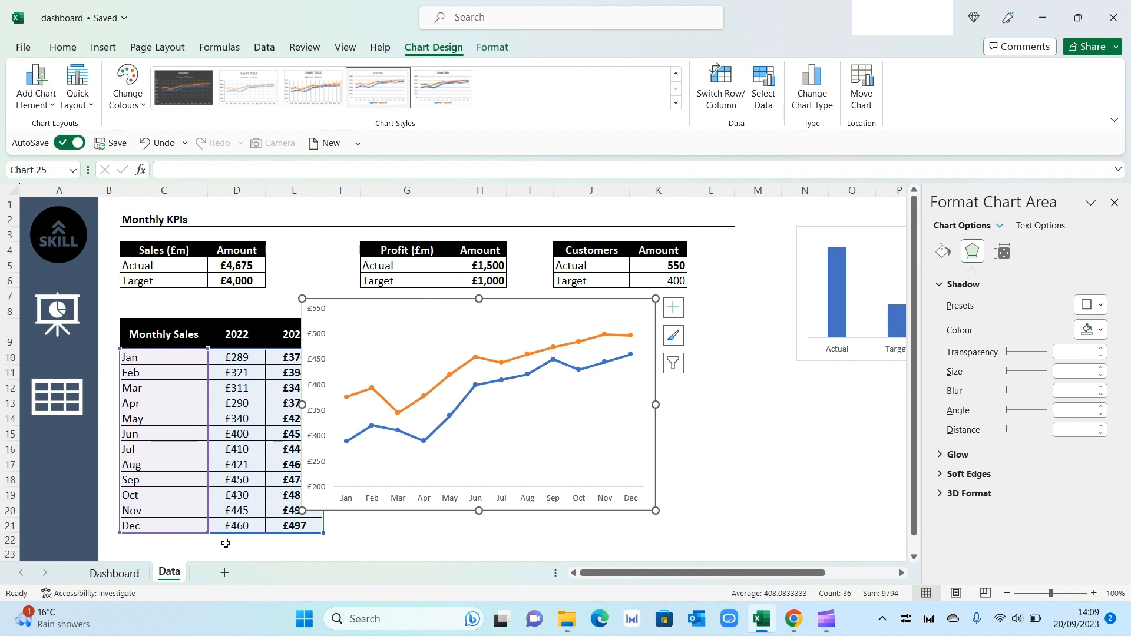
{"action": "left_click", "coordinate": [114, 573]}
{"action": "key", "text": "ctrl+v"}
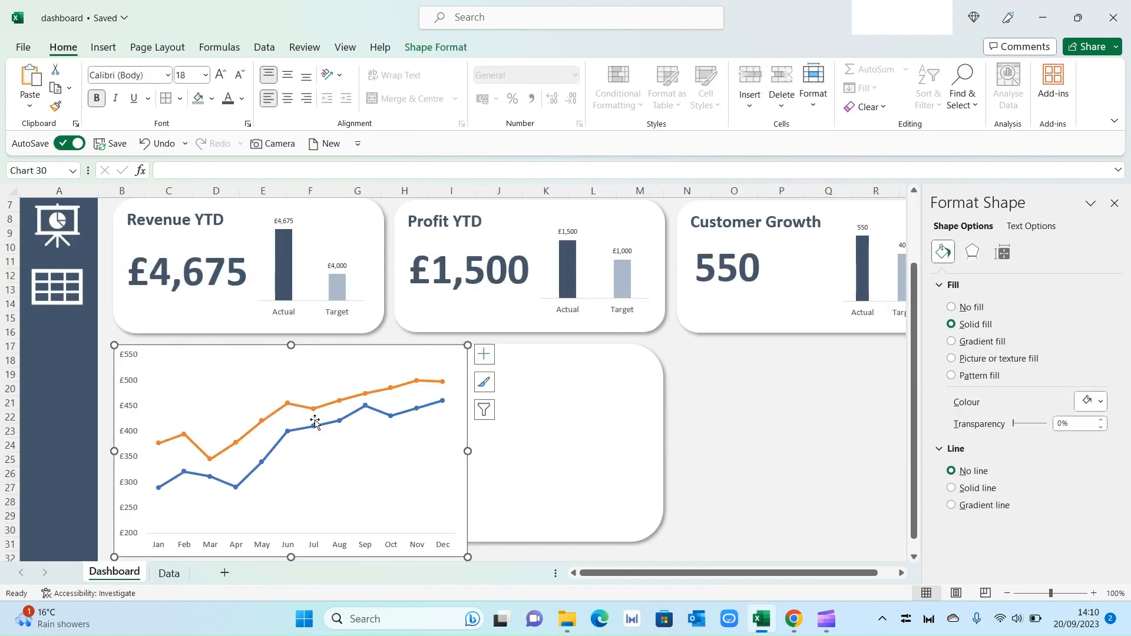
{"action": "left_click_drag", "start_coordinate": [369, 353], "coordinate": [408, 391]}
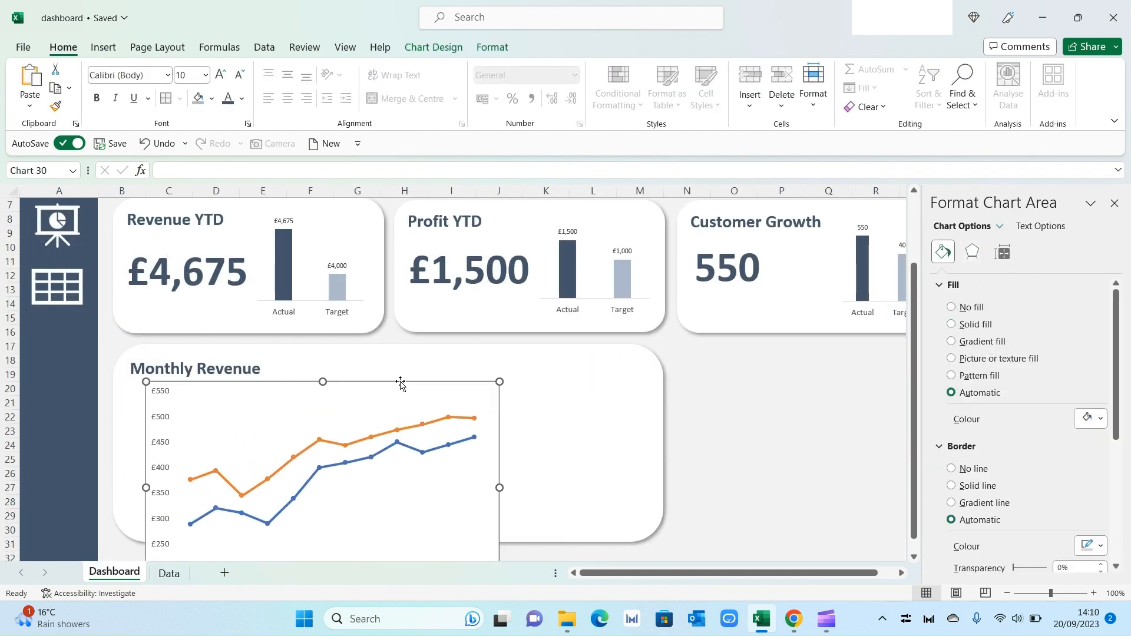
Step: Enlarge the pasted chart to fill the Monthly Revenue card
{"action": "scroll", "coordinate": [447, 447], "scroll_direction": "down", "scroll_amount": 1}
{"action": "left_click_drag", "start_coordinate": [497, 556], "coordinate": [598, 487]}
{"action": "left_click", "coordinate": [696, 501]}
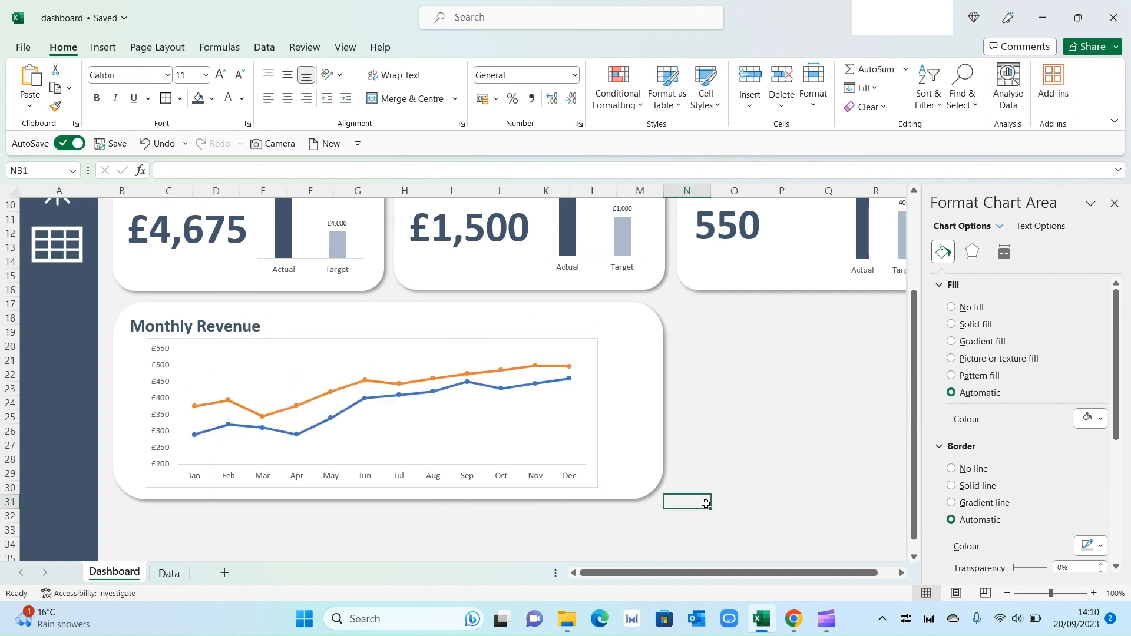
Step: Set the 2023 series line to a solid dark blue-grey theme colour
{"action": "left_click", "coordinate": [828, 374]}
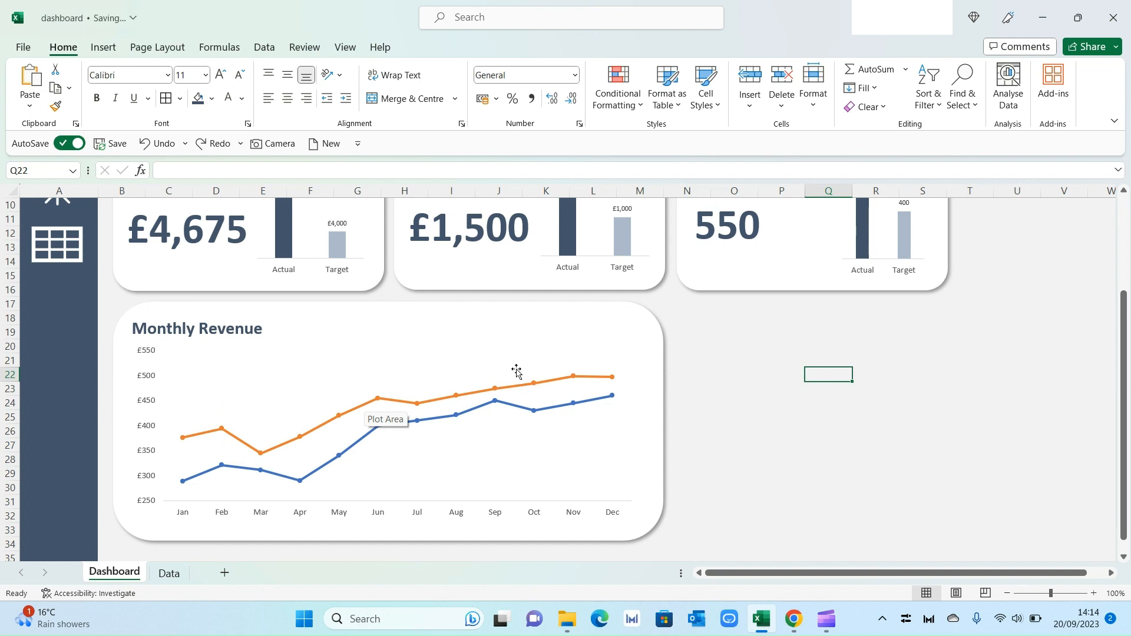
{"action": "left_click", "coordinate": [572, 377]}
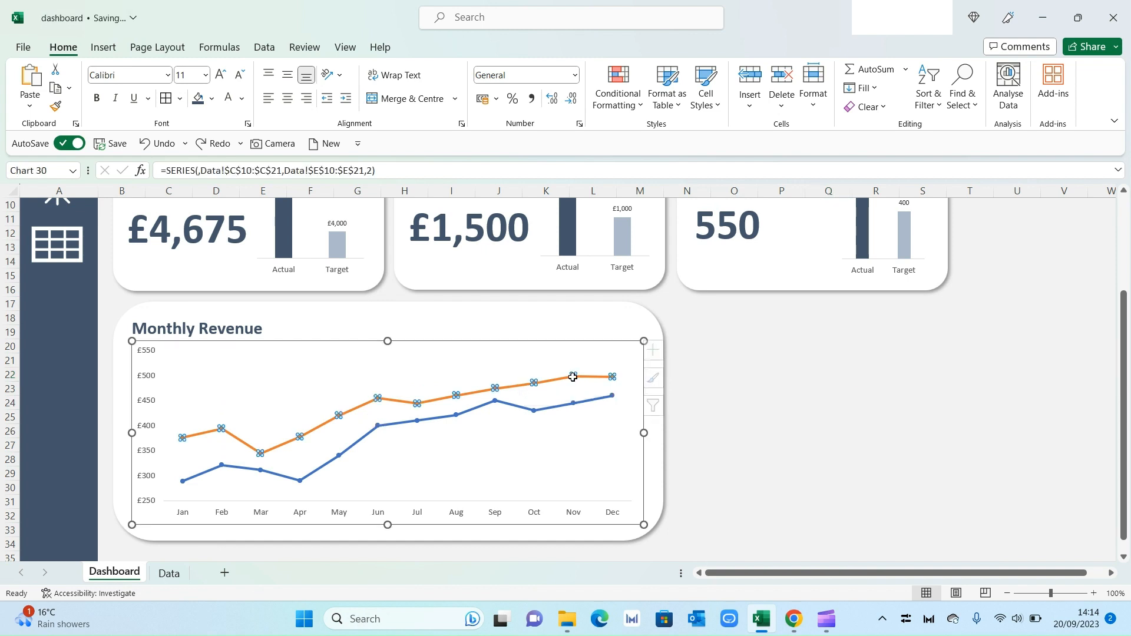
{"action": "right_click", "coordinate": [573, 377]}
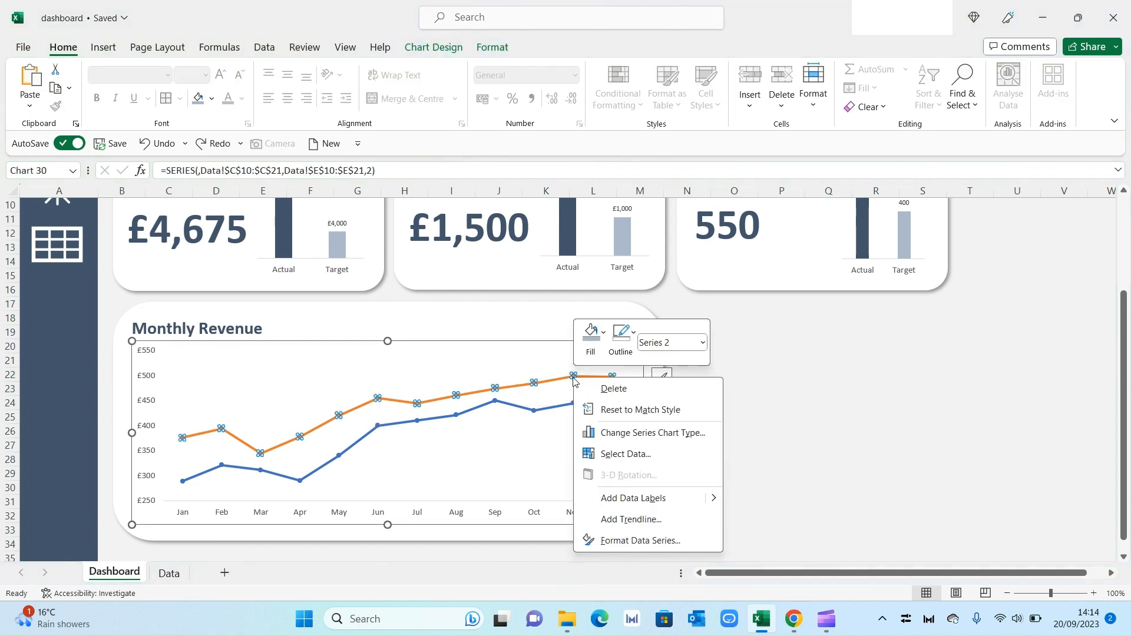
{"action": "left_click", "coordinate": [676, 545]}
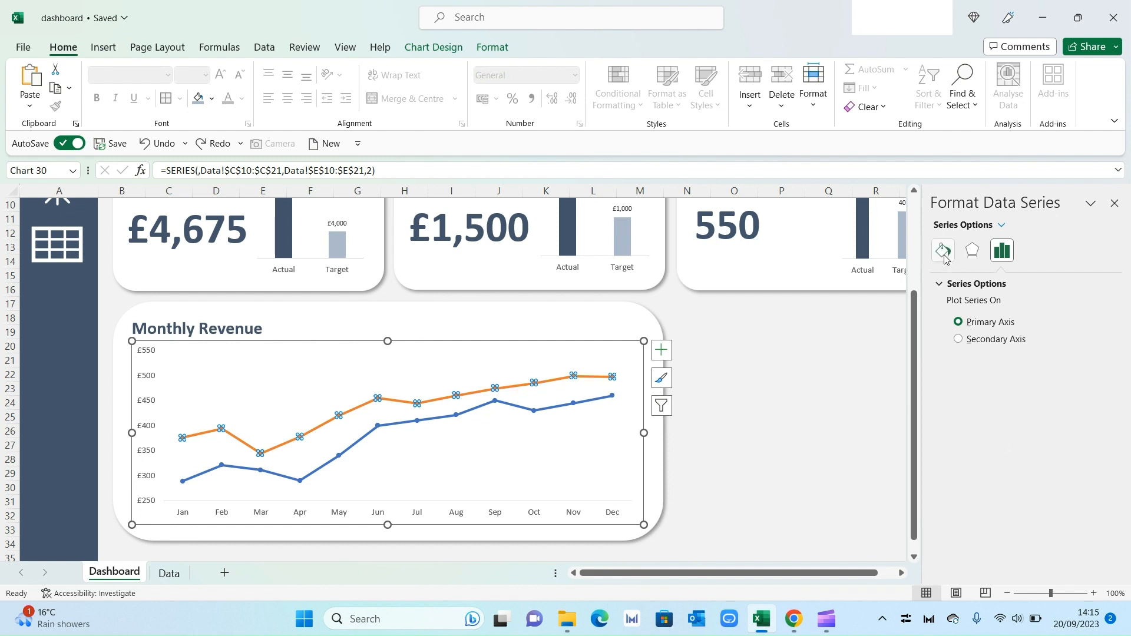
{"action": "left_click", "coordinate": [943, 251]}
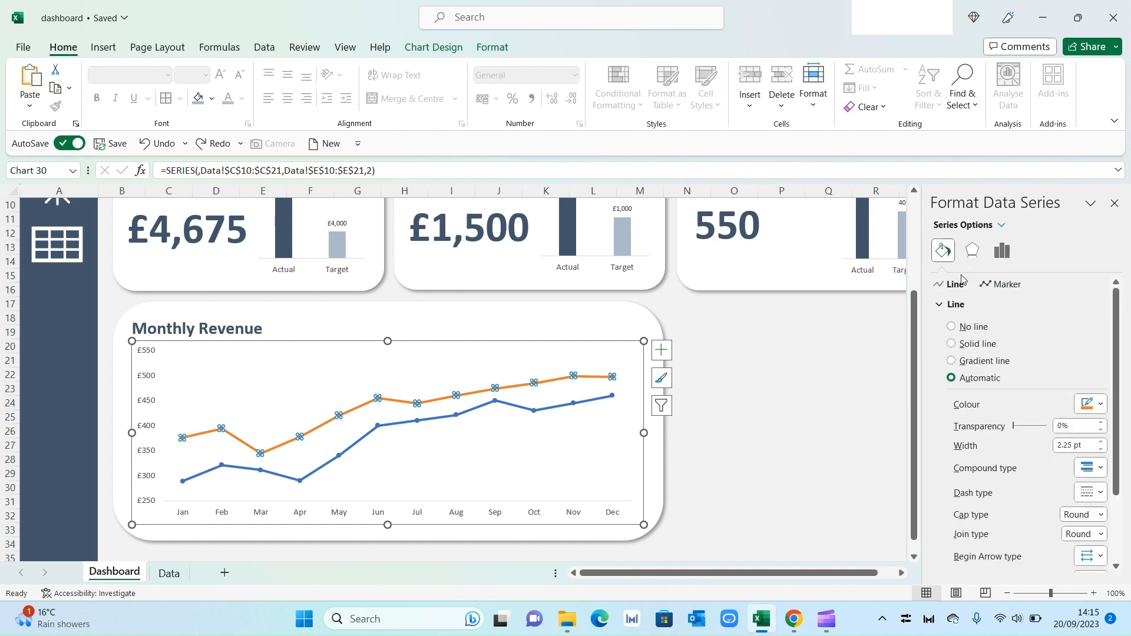
{"action": "left_click", "coordinate": [1097, 404]}
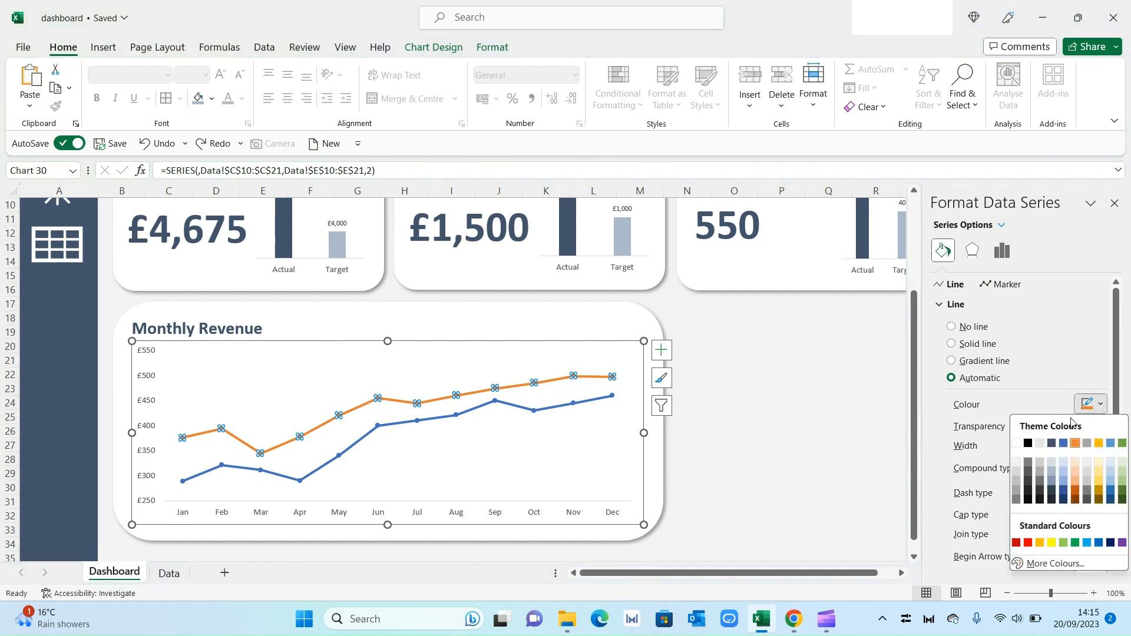
{"action": "left_click", "coordinate": [1055, 448]}
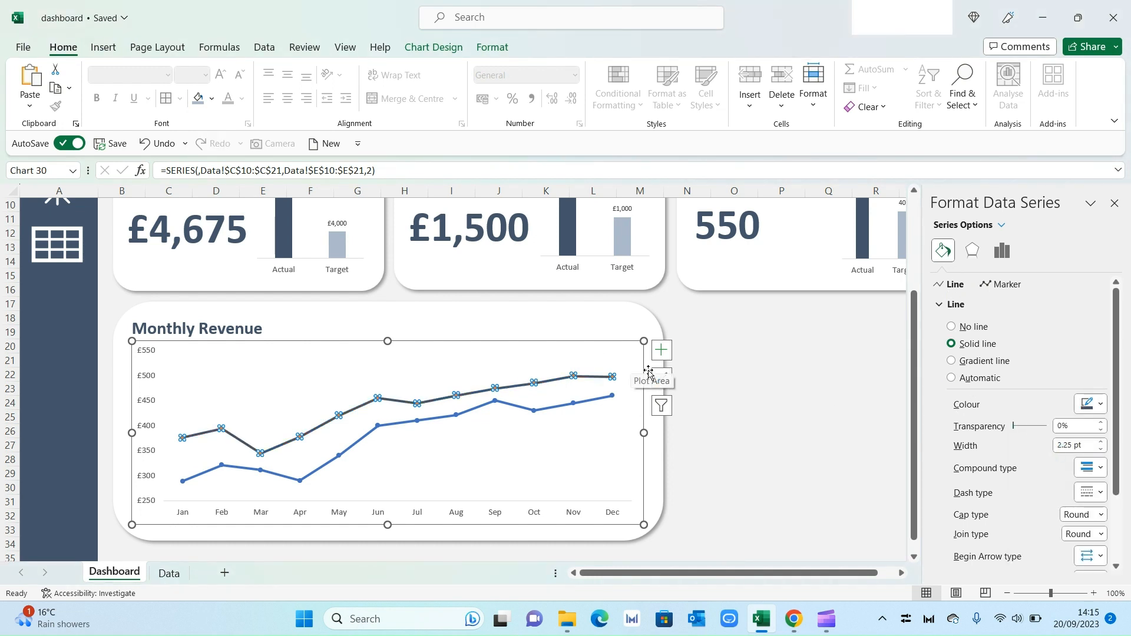
Step: Choose a built-in circle marker type for the 2023 series
{"action": "left_click", "coordinate": [1001, 285]}
{"action": "left_click", "coordinate": [979, 305]}
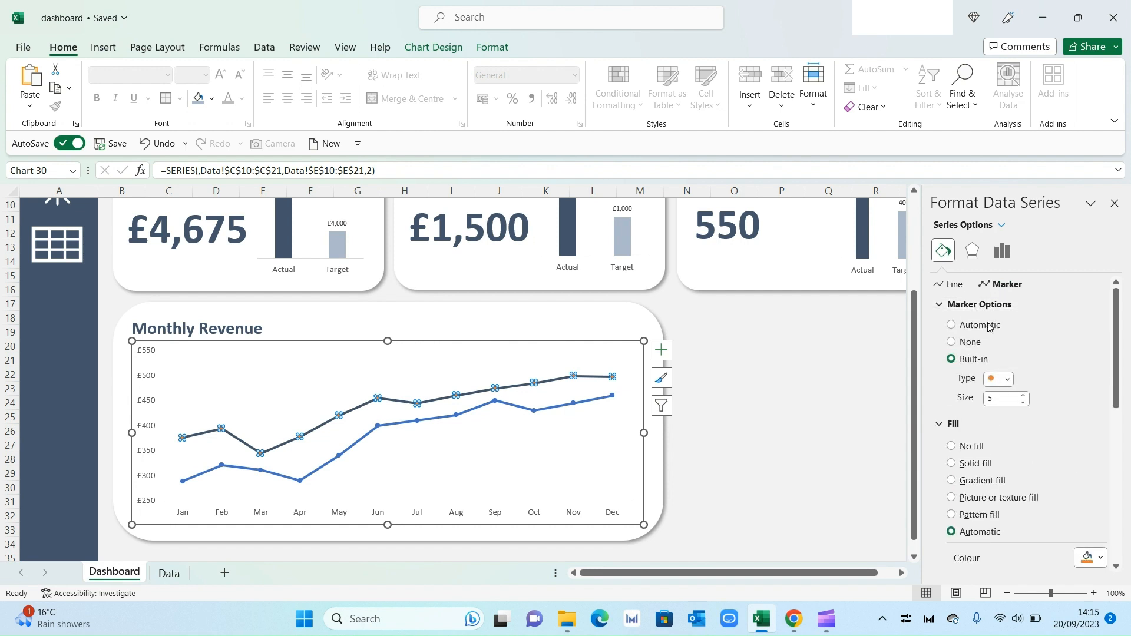
{"action": "left_click", "coordinate": [1008, 380]}
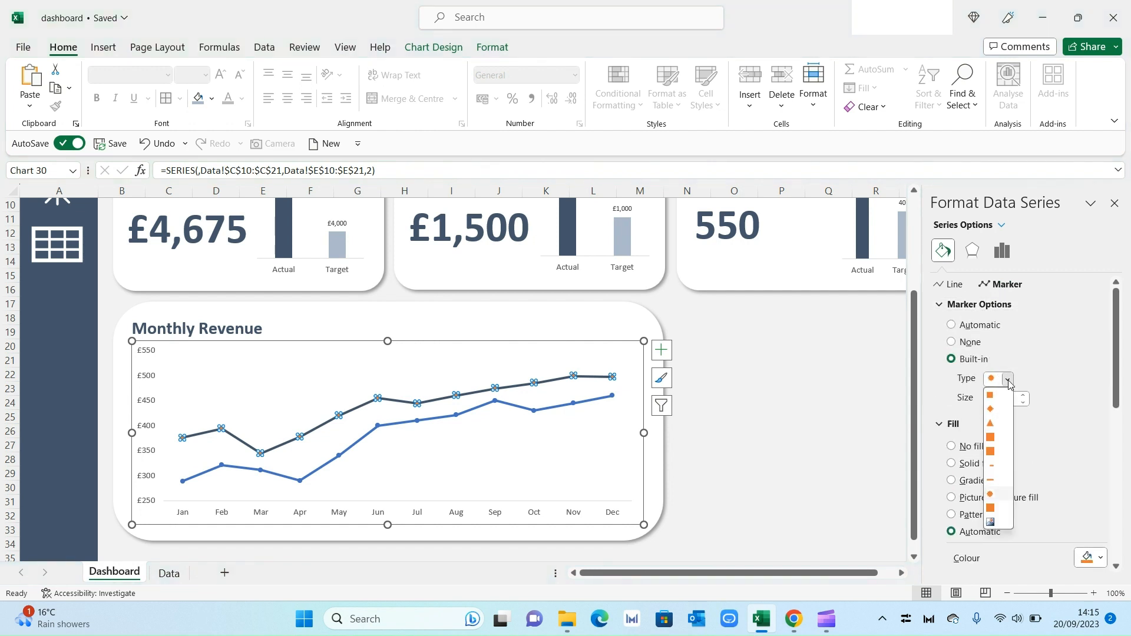
{"action": "left_click", "coordinate": [992, 494]}
Step: Give the 2023 series markers a solid theme-colour fill and a dark blue-grey border
{"action": "scroll", "coordinate": [1060, 389], "scroll_direction": "down", "scroll_amount": 1}
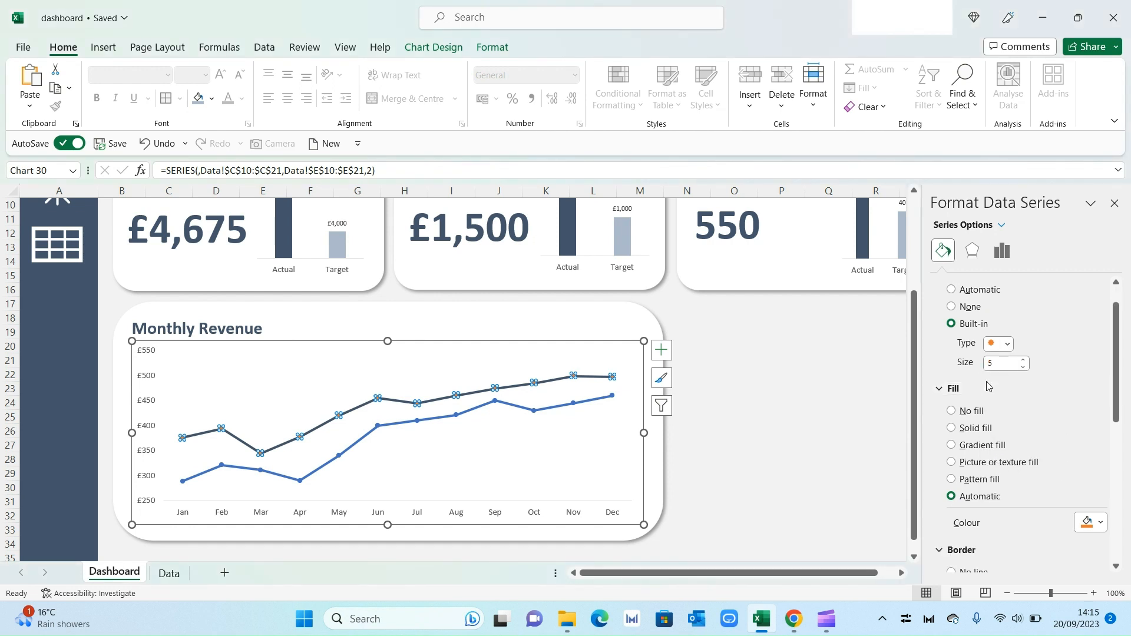
{"action": "left_click", "coordinate": [1097, 526]}
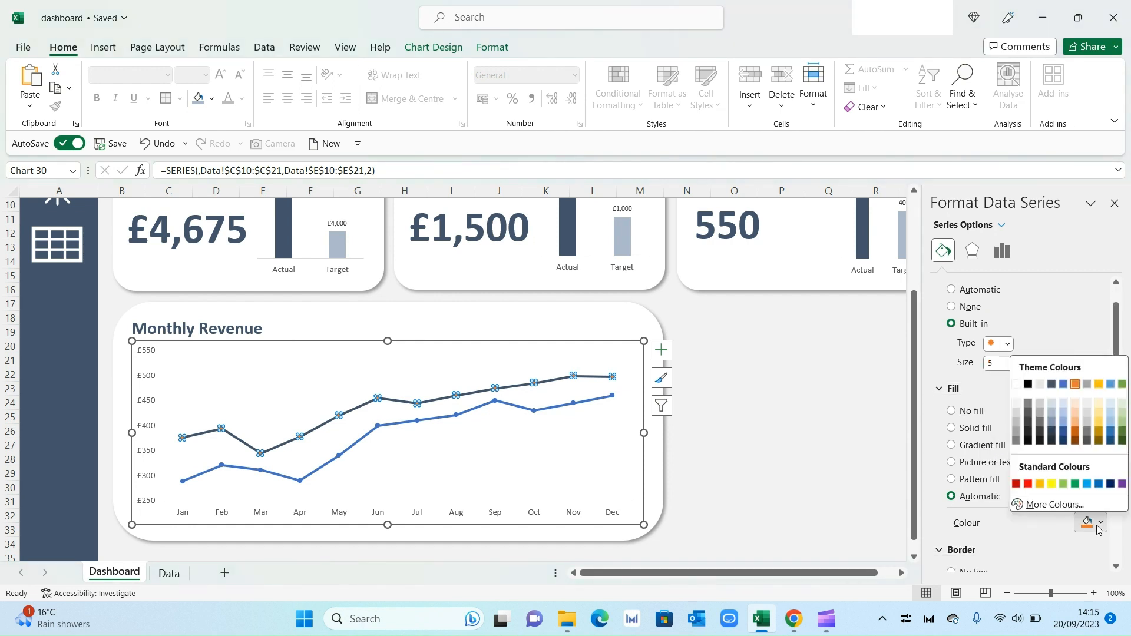
{"action": "left_click", "coordinate": [1016, 386]}
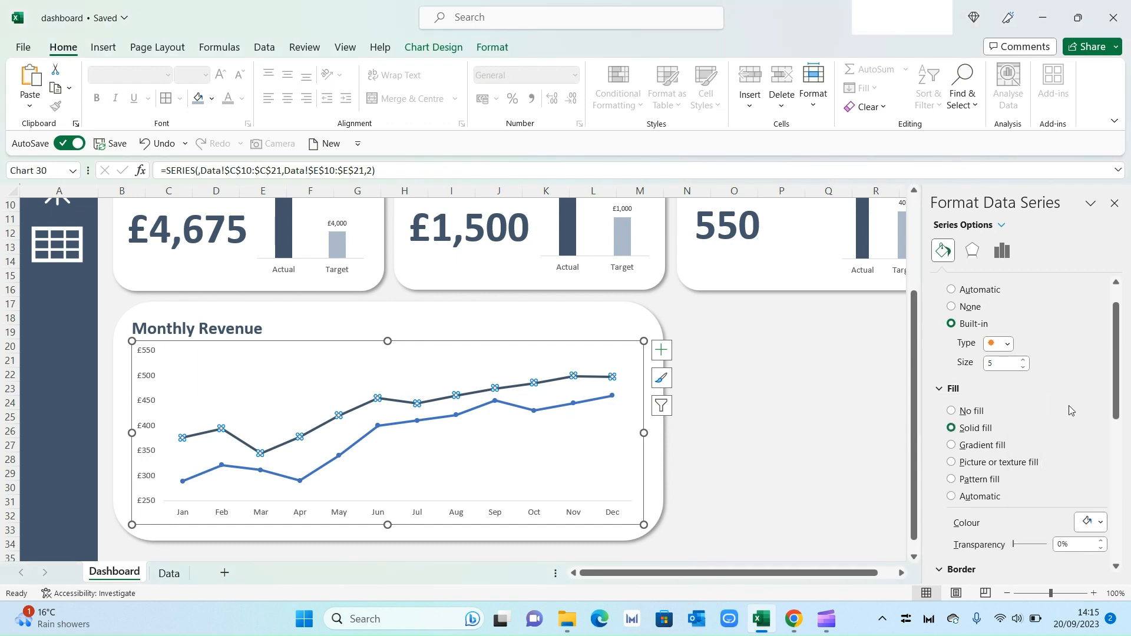
{"action": "scroll", "coordinate": [1074, 418], "scroll_direction": "down", "scroll_amount": 4}
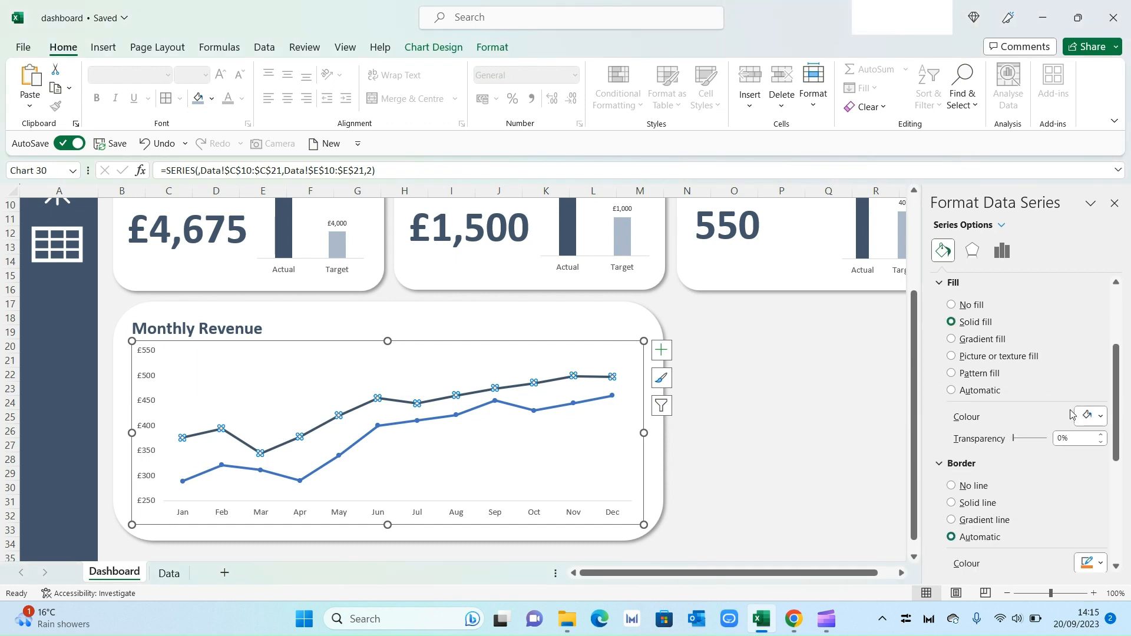
{"action": "left_click", "coordinate": [1099, 527]}
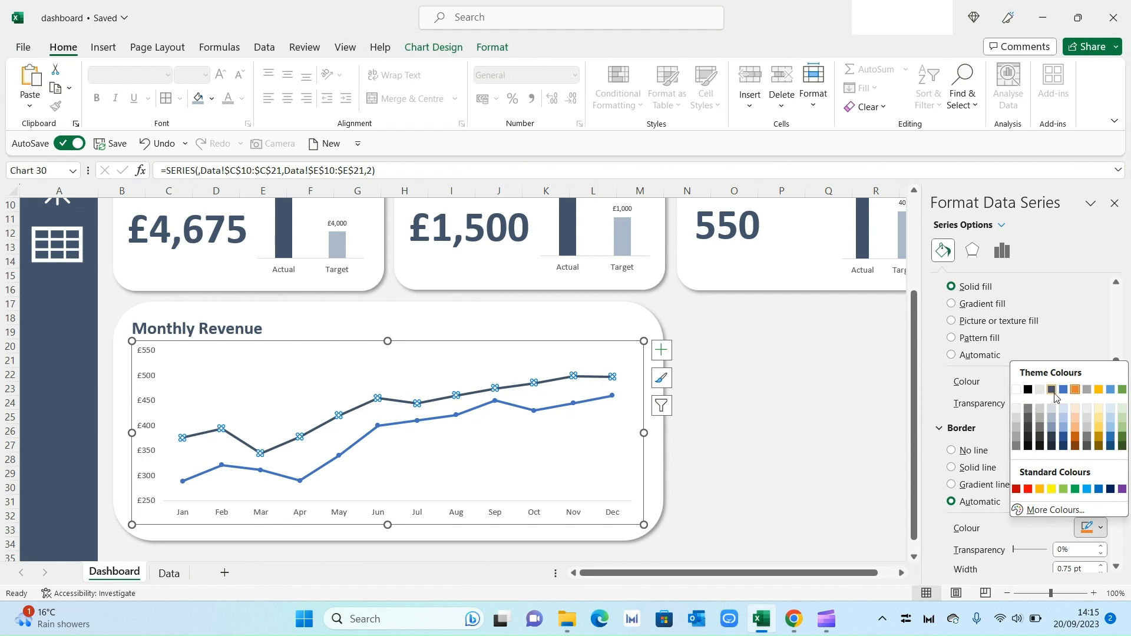
{"action": "left_click", "coordinate": [1052, 389]}
{"action": "left_click", "coordinate": [876, 407]}
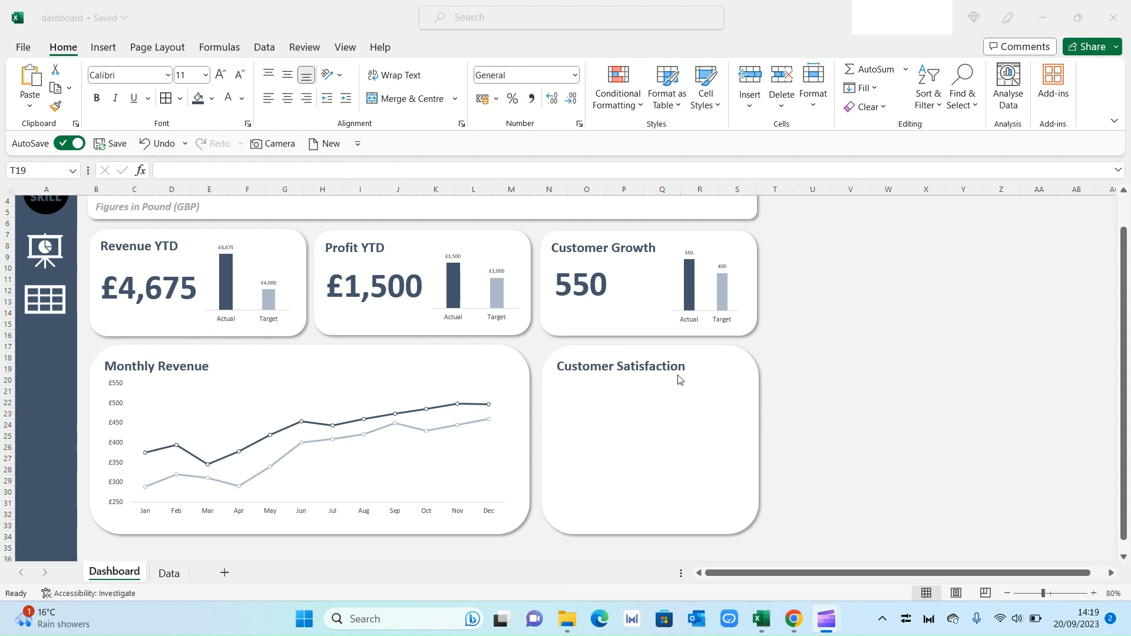
Step: On the Data sheet, insert a radar chart of the customer satisfaction scores and move it beside the table
{"action": "left_click", "coordinate": [170, 574]}
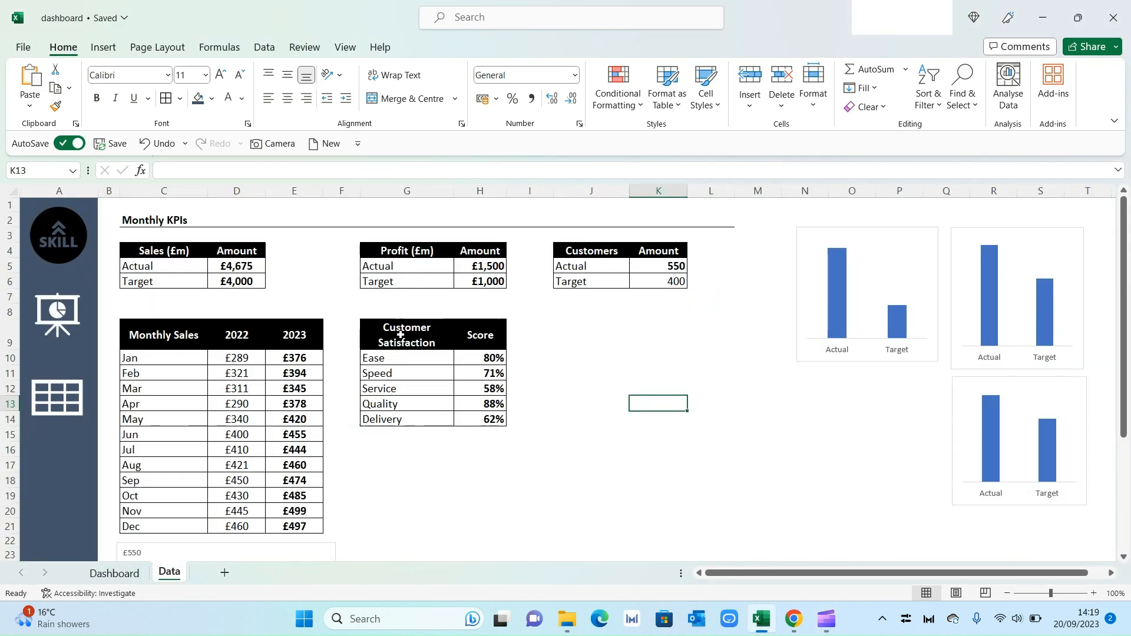
{"action": "left_click_drag", "start_coordinate": [410, 358], "coordinate": [486, 415]}
{"action": "left_click", "coordinate": [104, 48]}
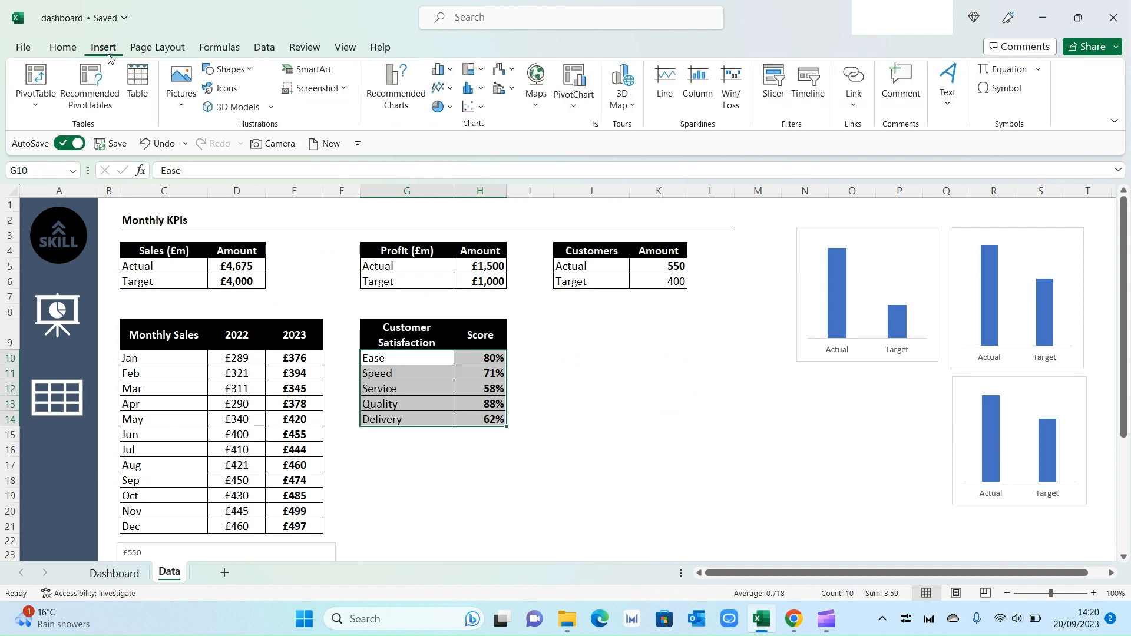
{"action": "left_click", "coordinate": [442, 70]}
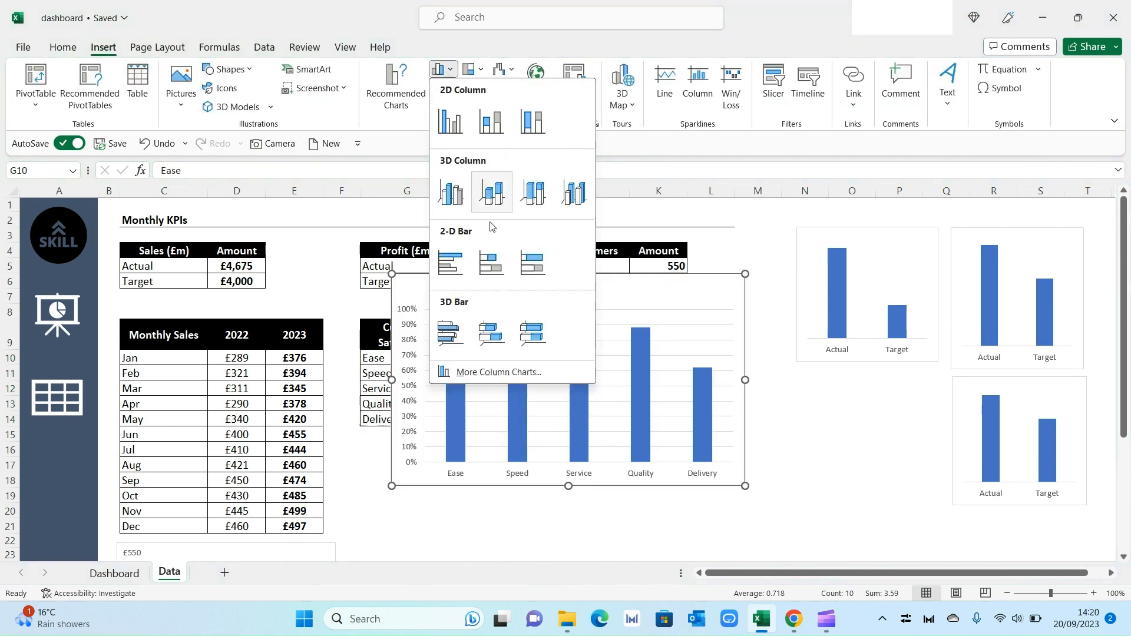
{"action": "left_click", "coordinate": [515, 375]}
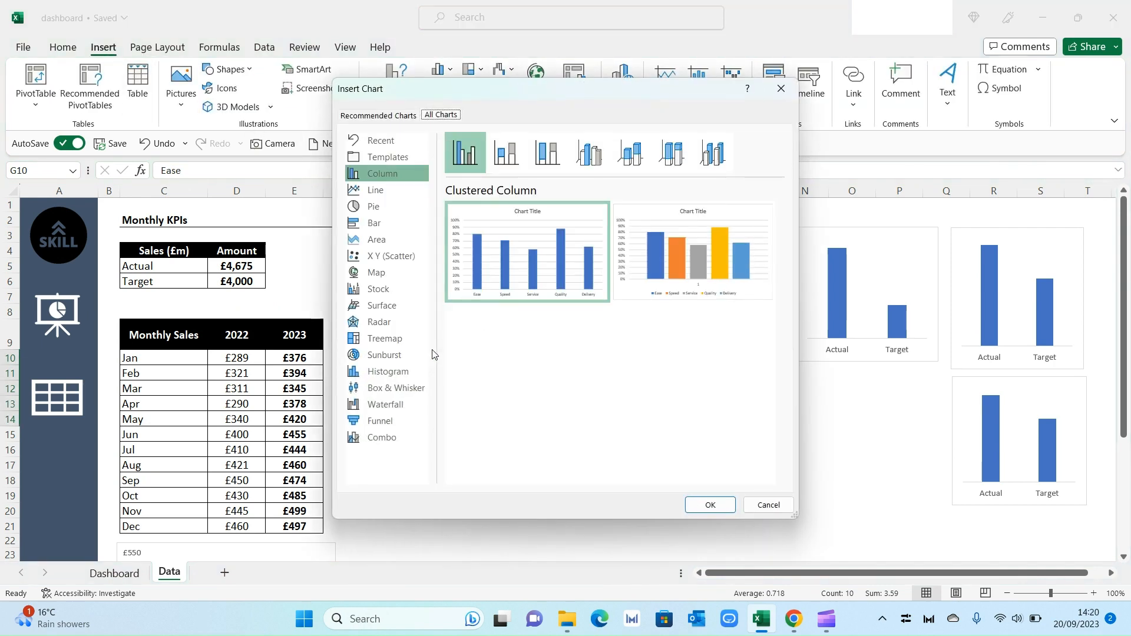
{"action": "left_click", "coordinate": [391, 323]}
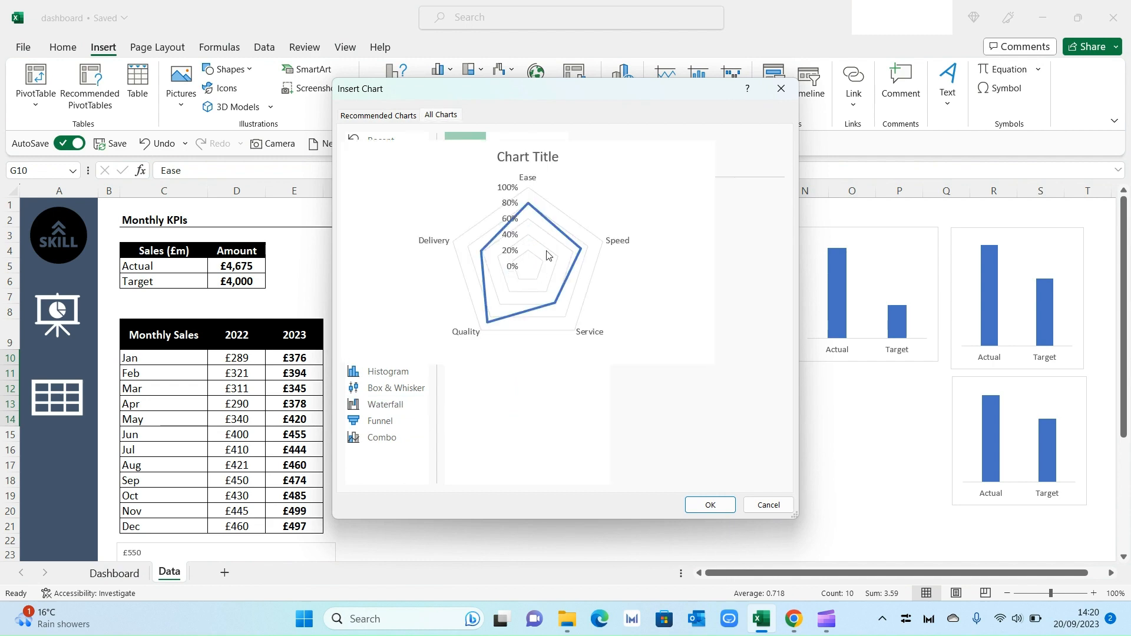
{"action": "left_click", "coordinate": [710, 506]}
{"action": "left_click_drag", "start_coordinate": [742, 487], "coordinate": [775, 523]}
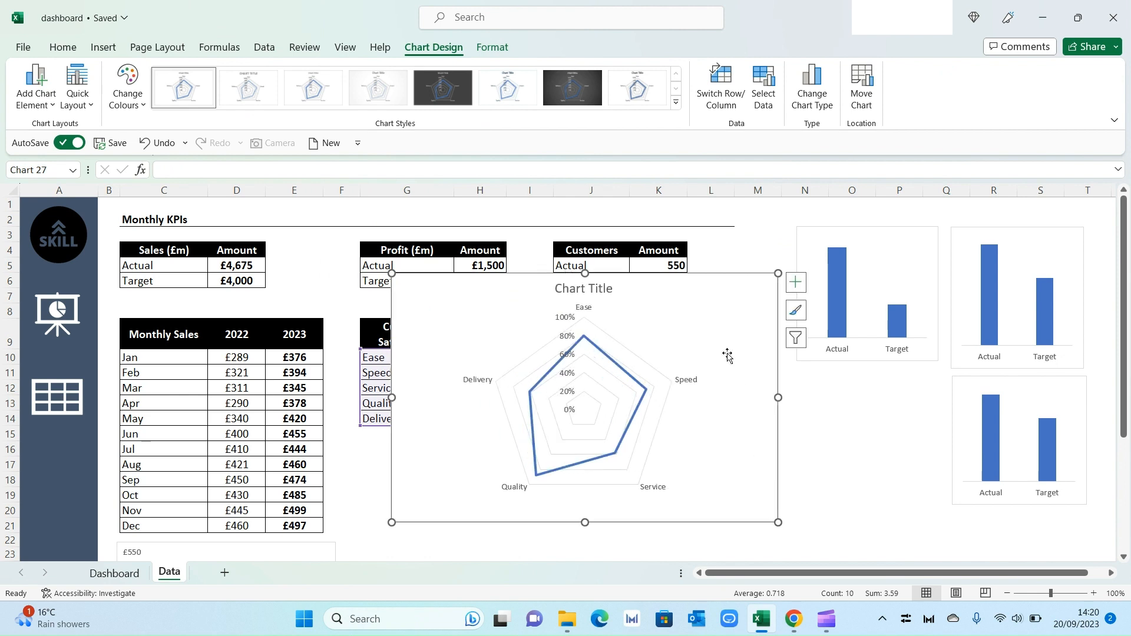
Step: Delete the radar chart's title
{"action": "left_click", "coordinate": [608, 296]}
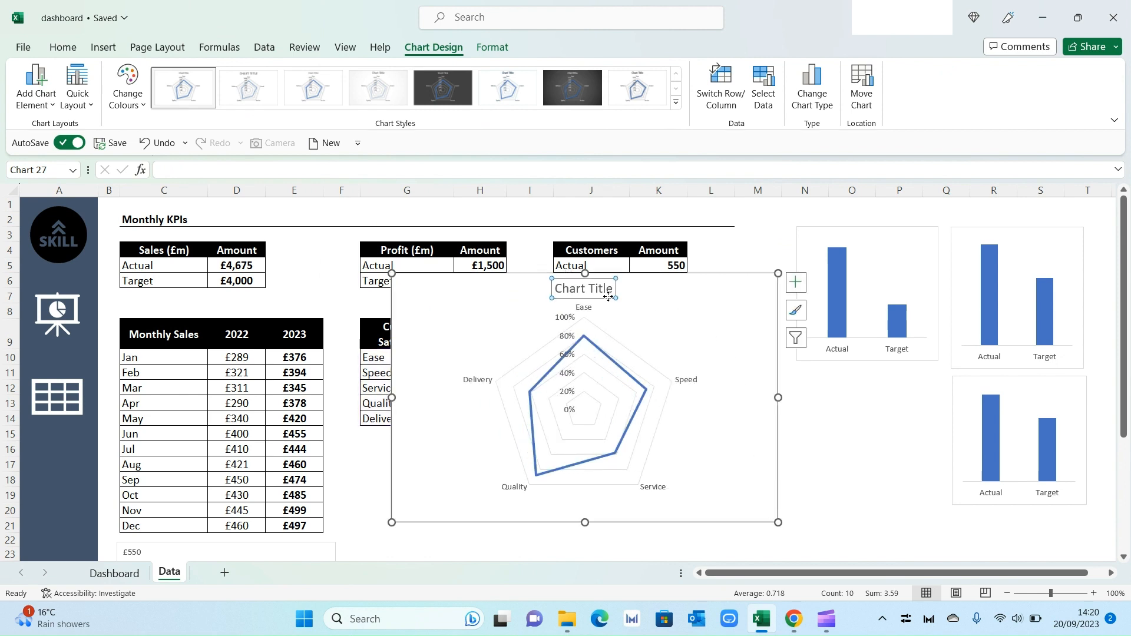
{"action": "key", "text": "Delete"}
{"action": "left_click", "coordinate": [568, 288]}
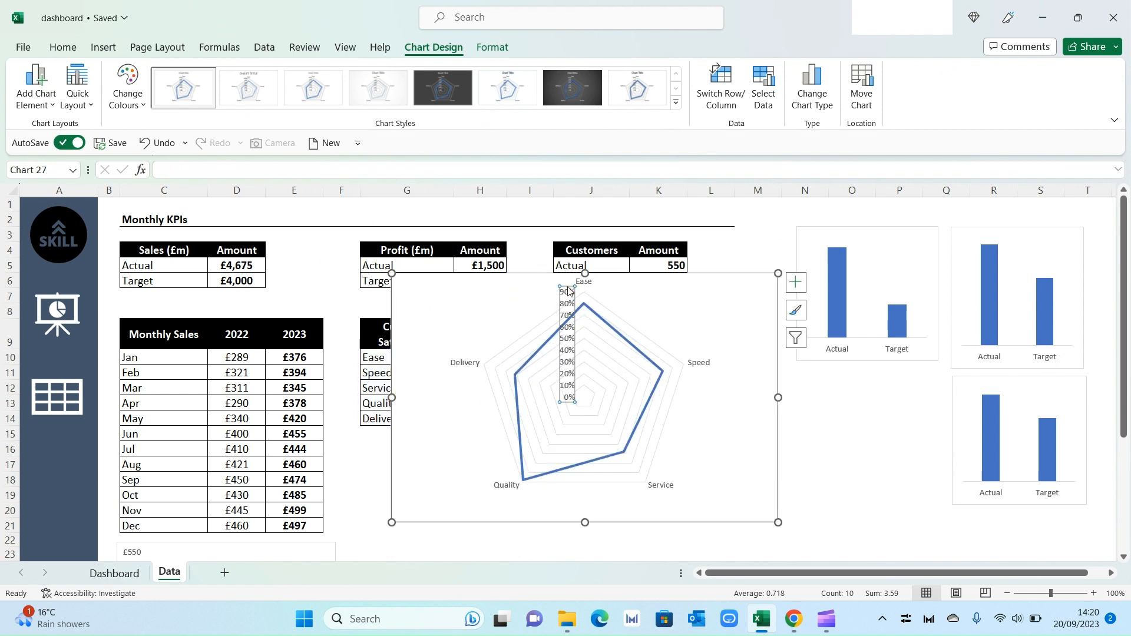
Step: Remove the radar chart's percentage axis labels, then copy the chart into the Dashboard's Customer Satisfaction card, sized to fit
{"action": "key", "text": "Delete"}
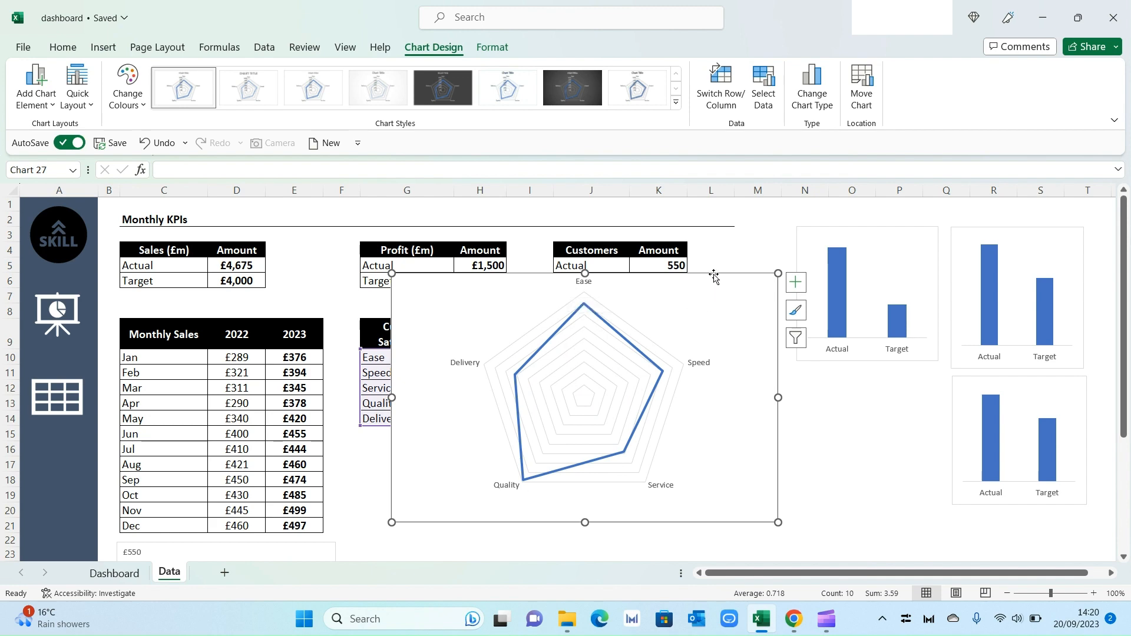
{"action": "key", "text": "ctrl+c"}
{"action": "left_click", "coordinate": [114, 573]}
{"action": "left_click", "coordinate": [629, 444]}
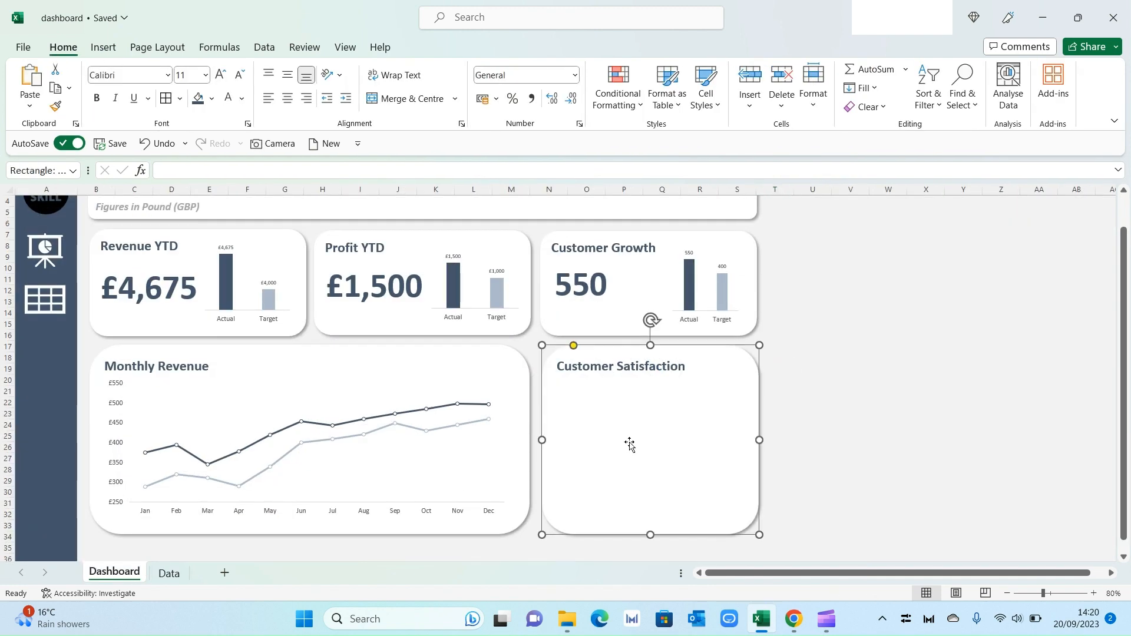
{"action": "key", "text": "ctrl+v"}
{"action": "left_click_drag", "start_coordinate": [543, 348], "coordinate": [573, 381]}
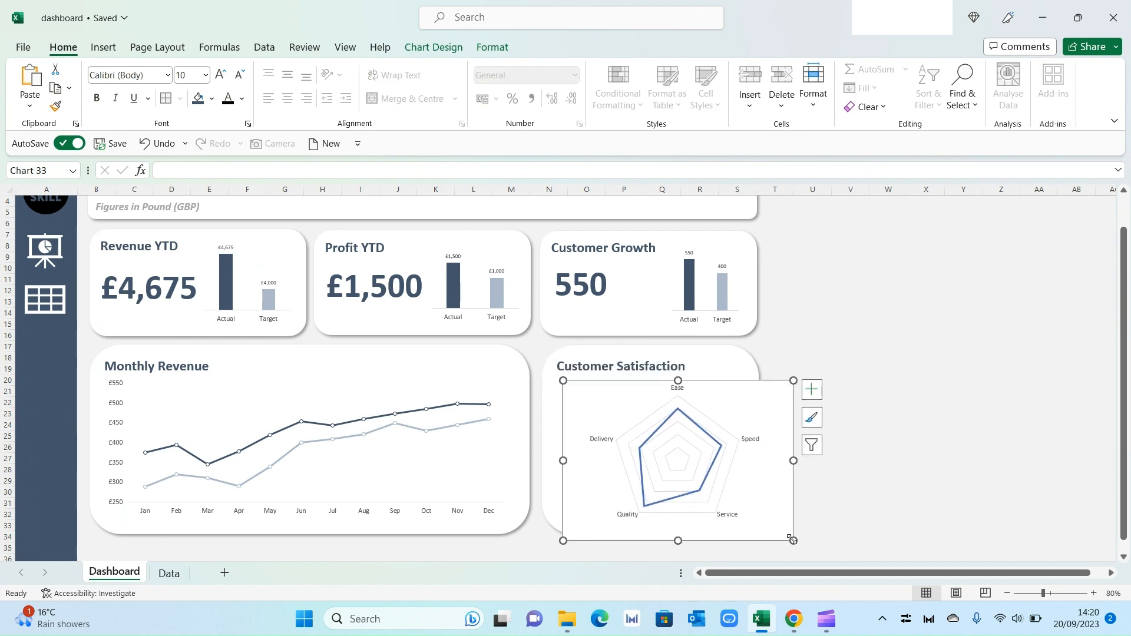
{"action": "left_click_drag", "start_coordinate": [793, 540], "coordinate": [748, 517]}
{"action": "left_click_drag", "start_coordinate": [711, 384], "coordinate": [706, 384]}
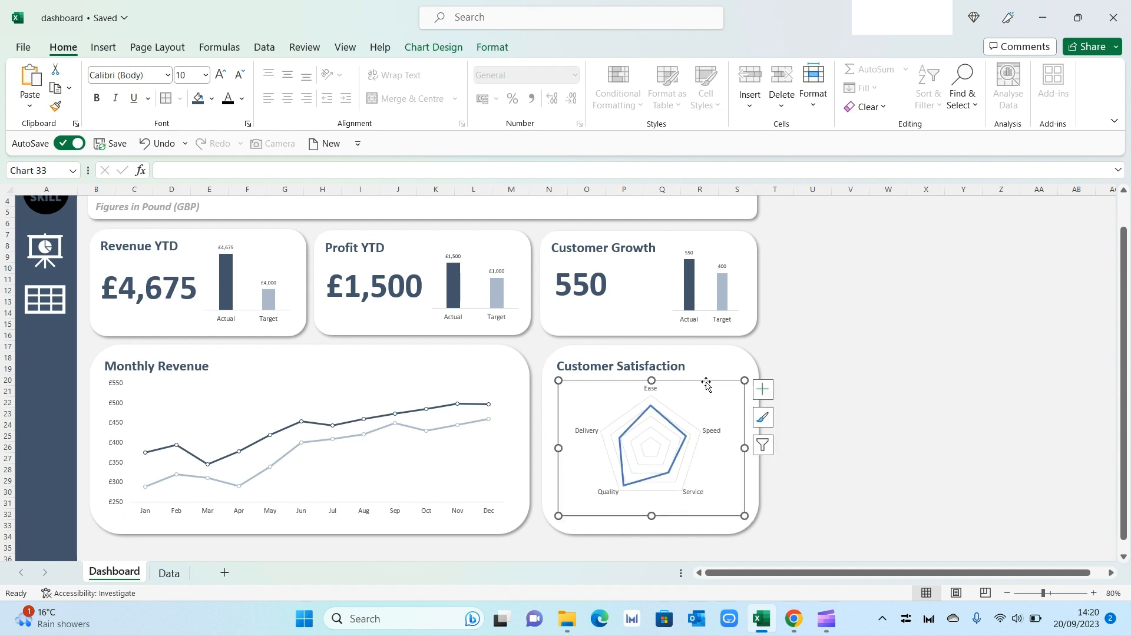
Step: Remove the outline from the pasted radar chart's chart area
{"action": "right_click", "coordinate": [706, 383]}
{"action": "left_click", "coordinate": [762, 98]}
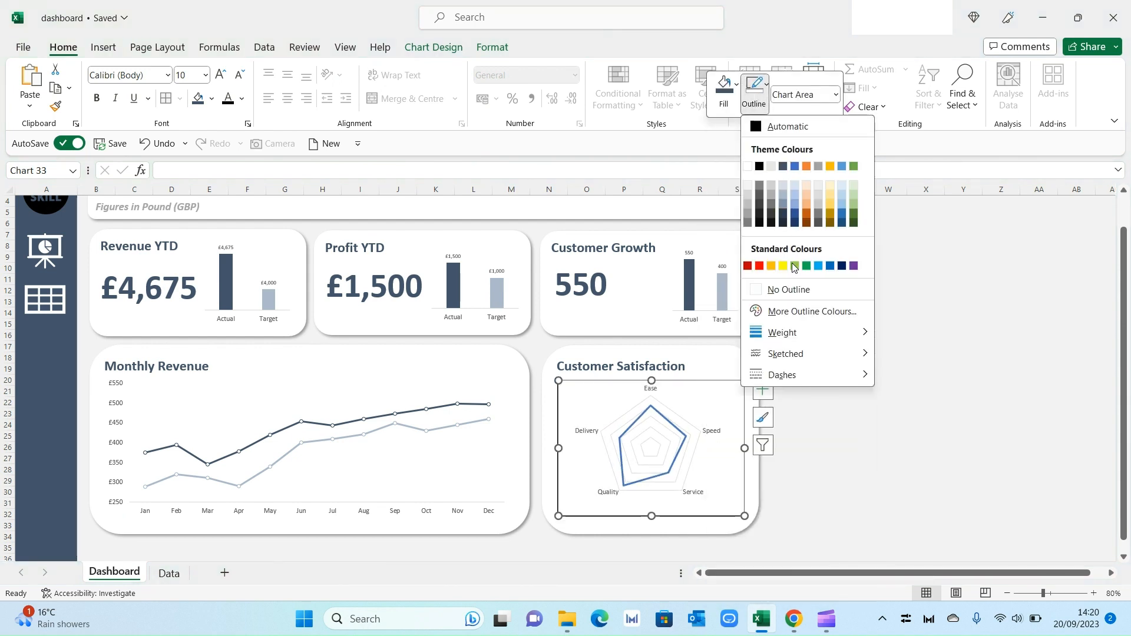
{"action": "left_click", "coordinate": [782, 289]}
{"action": "left_click", "coordinate": [857, 396]}
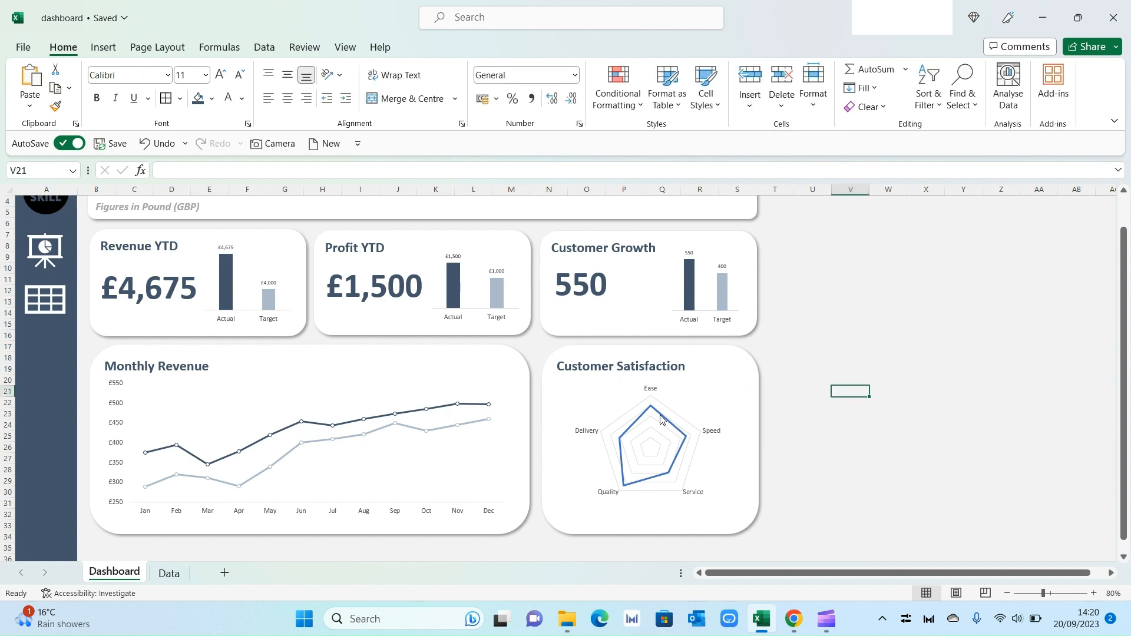
Step: Format the radar series line as a solid dark blue-grey theme colour
{"action": "left_click", "coordinate": [661, 419]}
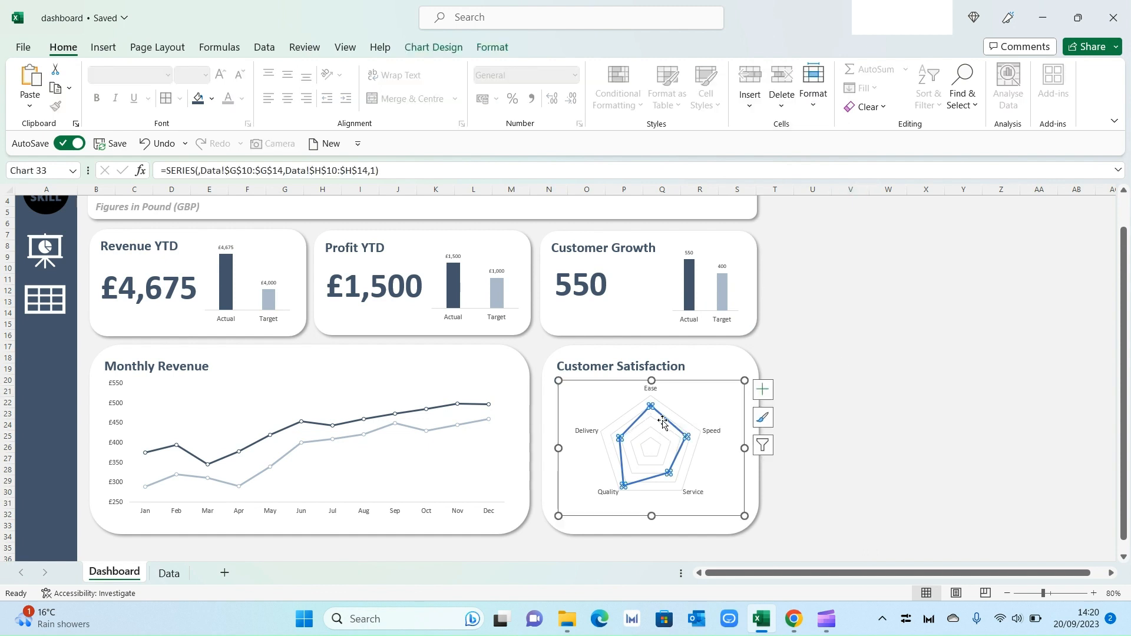
{"action": "right_click", "coordinate": [670, 427]}
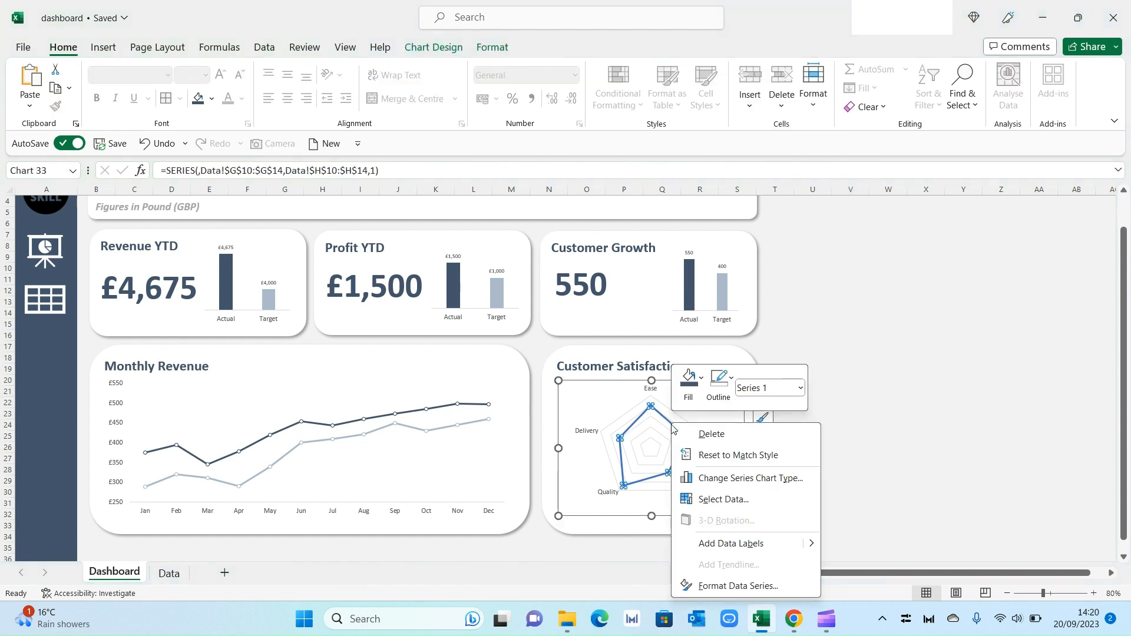
{"action": "left_click", "coordinate": [753, 589]}
{"action": "left_click", "coordinate": [942, 251]}
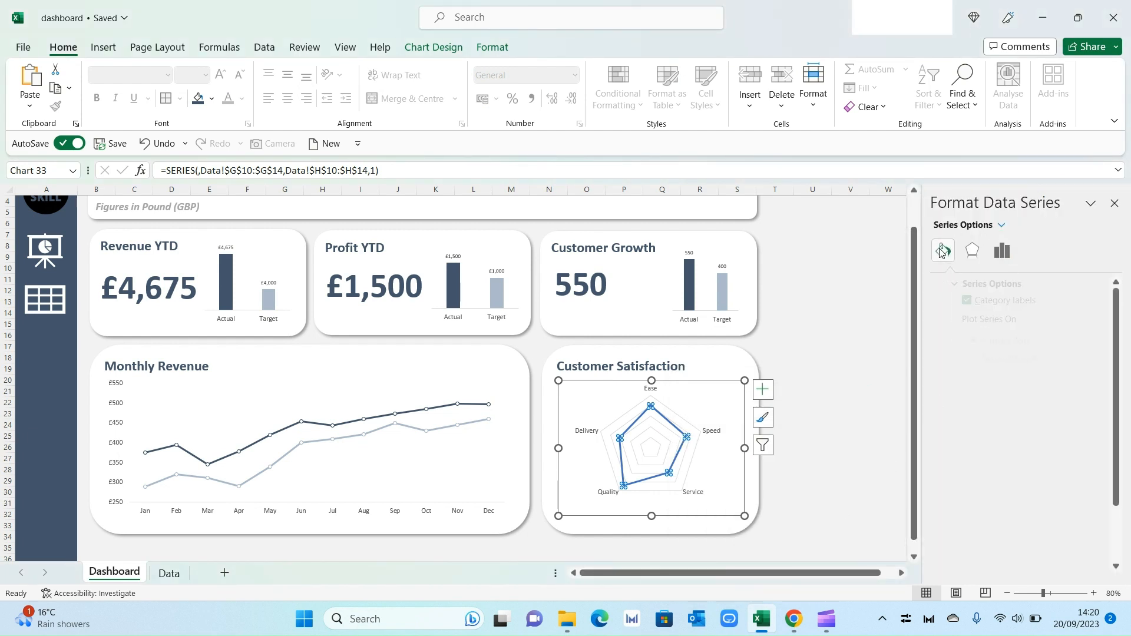
{"action": "left_click", "coordinate": [1092, 404]}
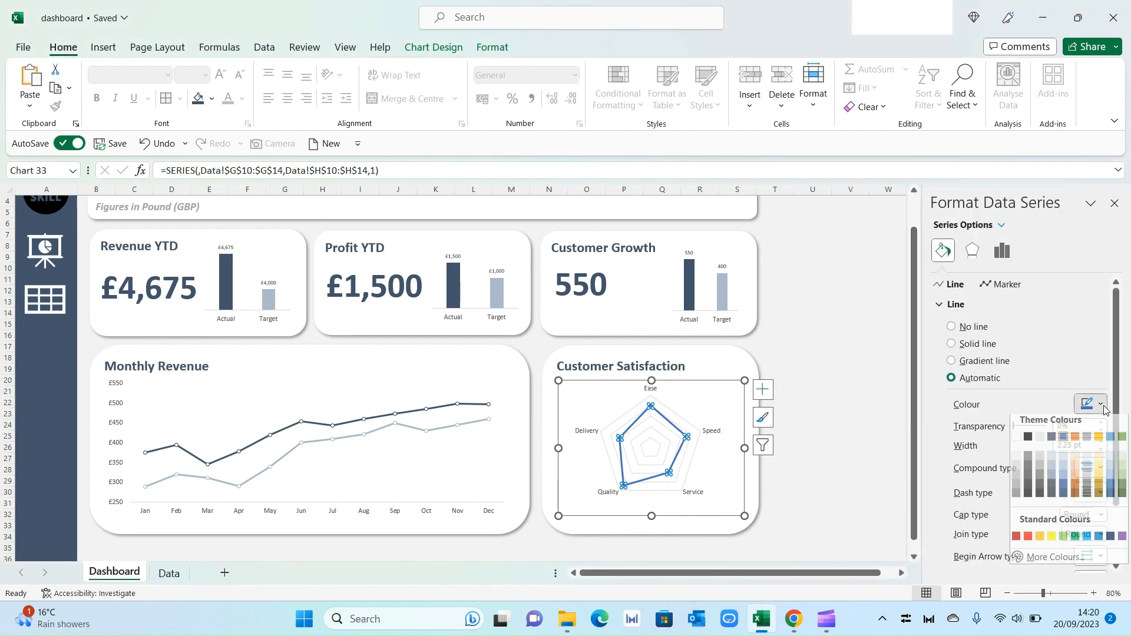
{"action": "left_click", "coordinate": [1052, 443]}
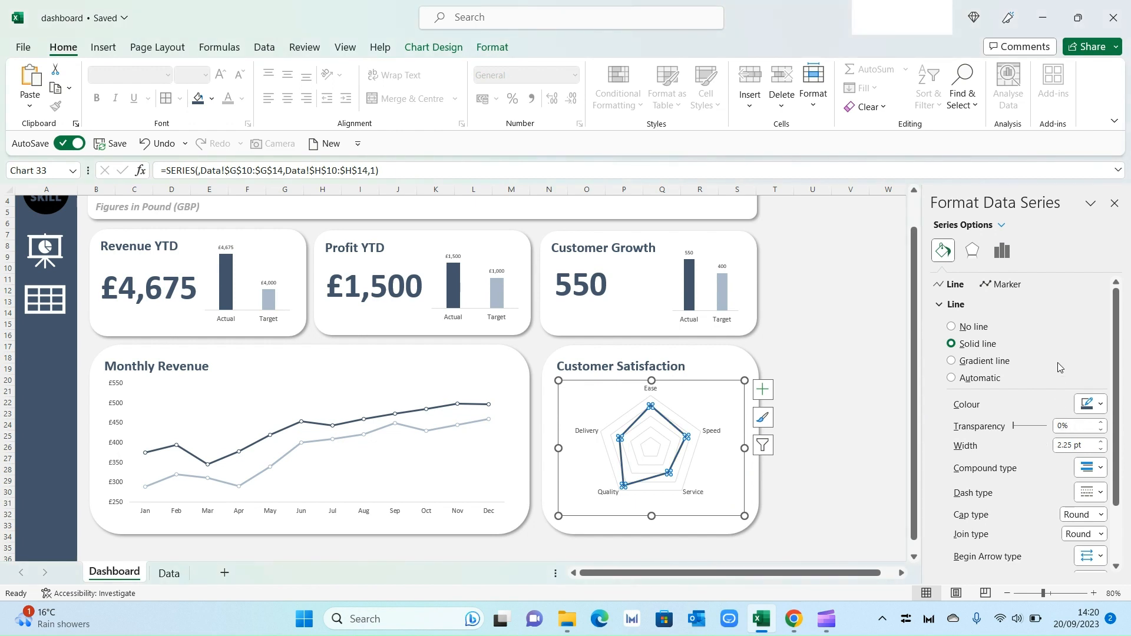
Step: Turn on built-in circle markers for the radar series
{"action": "left_click", "coordinate": [1005, 285]}
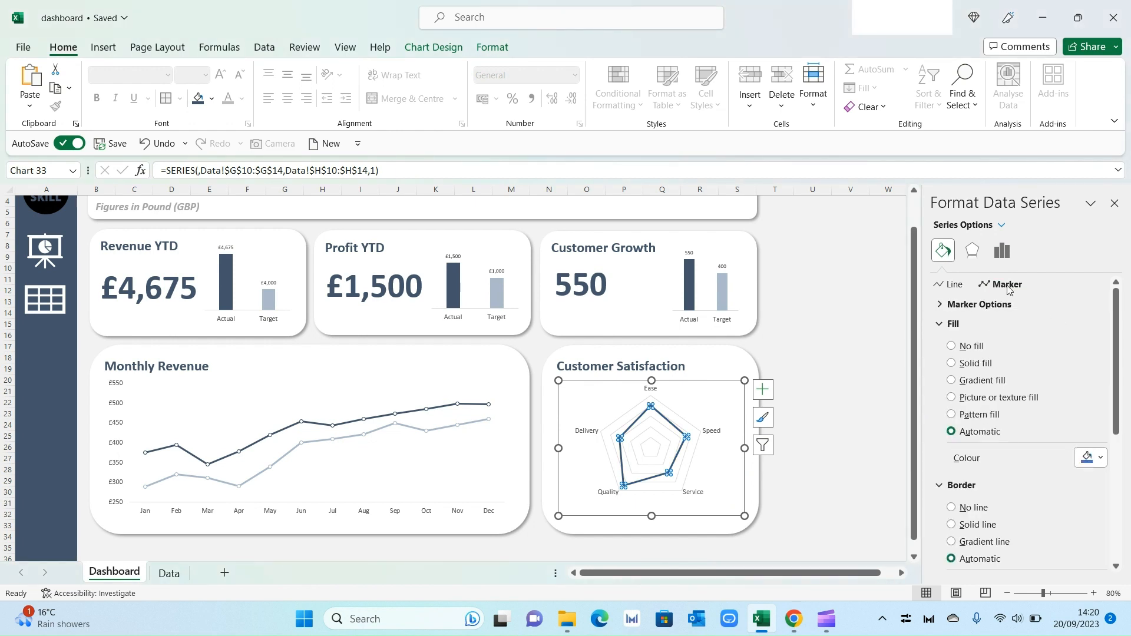
{"action": "left_click", "coordinate": [979, 304]}
{"action": "left_click", "coordinate": [952, 359]}
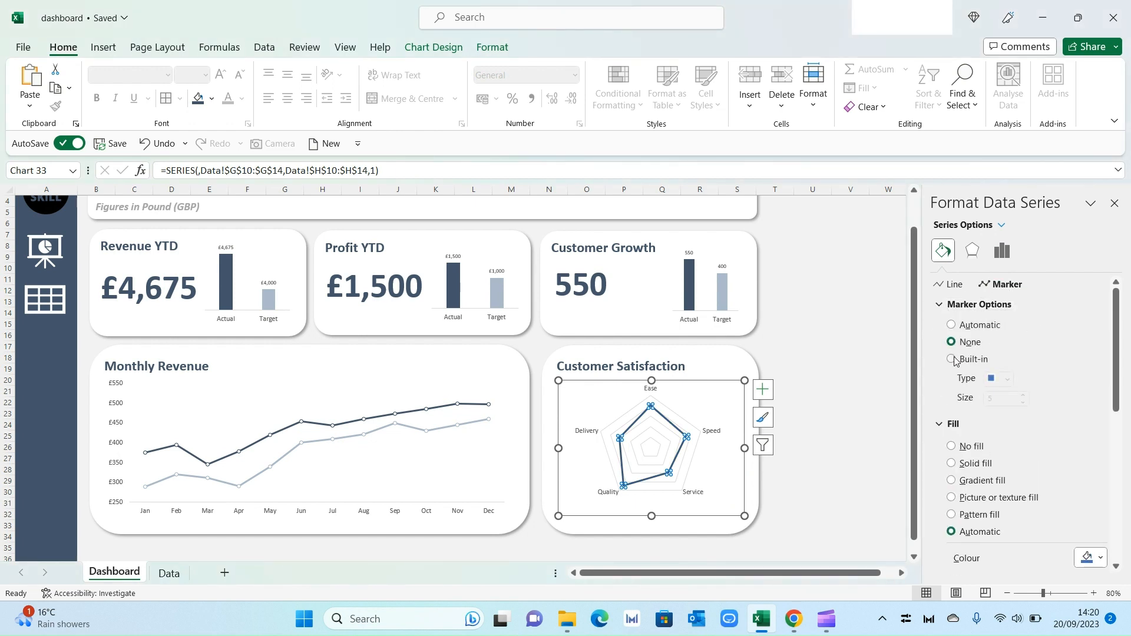
{"action": "left_click", "coordinate": [1008, 380]}
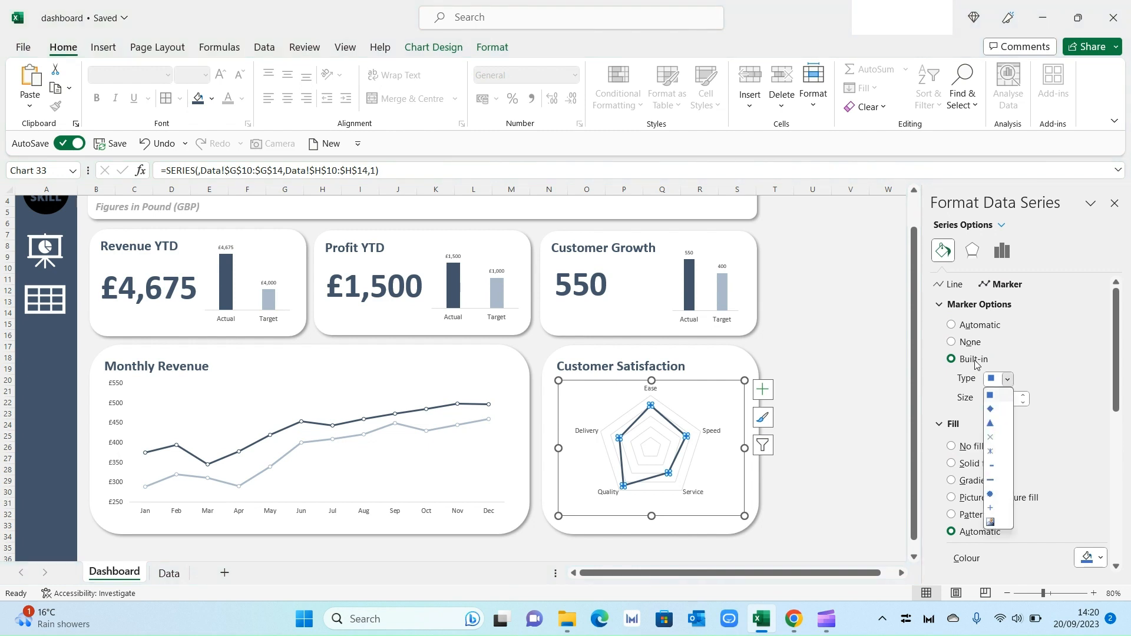
{"action": "left_click", "coordinate": [990, 494]}
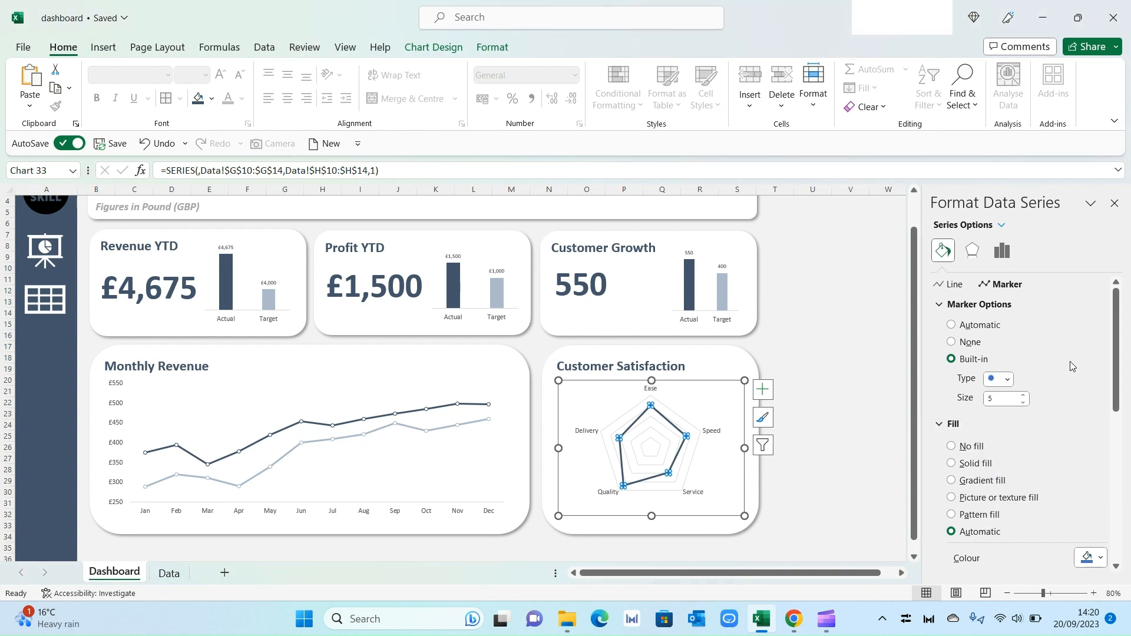
Step: Give the radar markers a solid light theme-colour fill and a dark blue-grey border, then close the format pane
{"action": "scroll", "coordinate": [1069, 362], "scroll_direction": "down", "scroll_amount": 1}
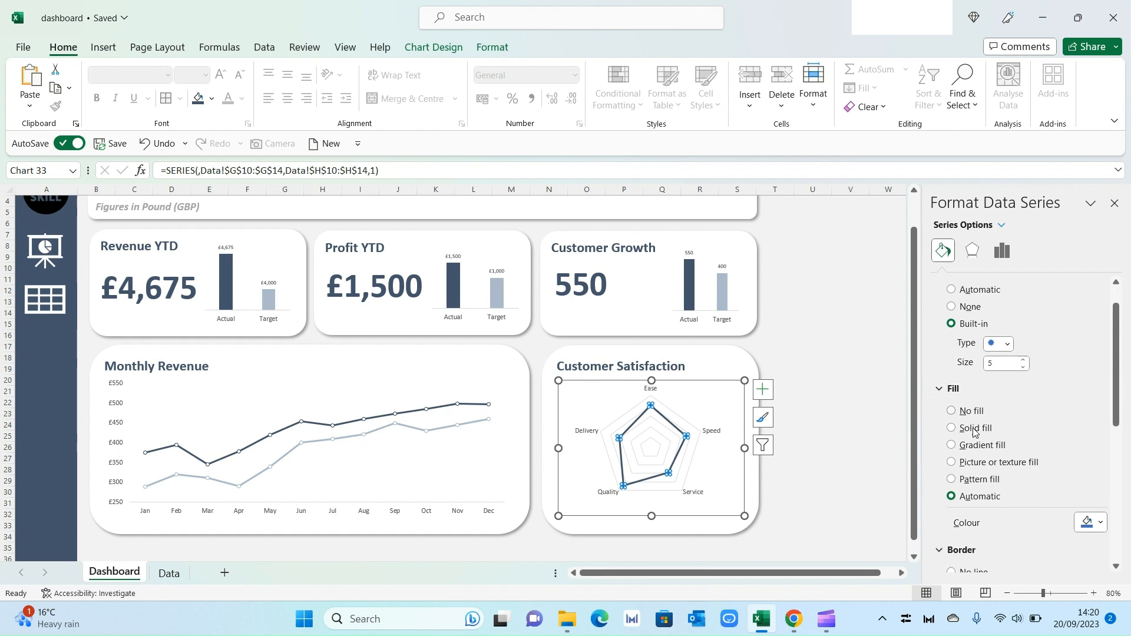
{"action": "scroll", "coordinate": [1047, 505], "scroll_direction": "down", "scroll_amount": 1}
{"action": "left_click", "coordinate": [1090, 487]}
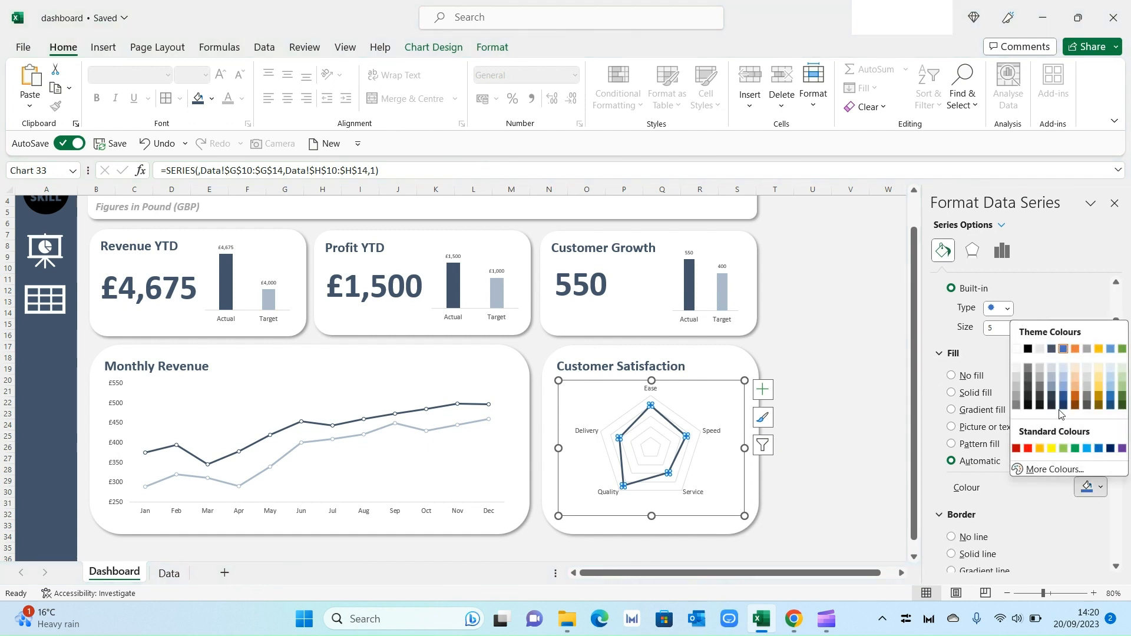
{"action": "left_click", "coordinate": [1015, 365]}
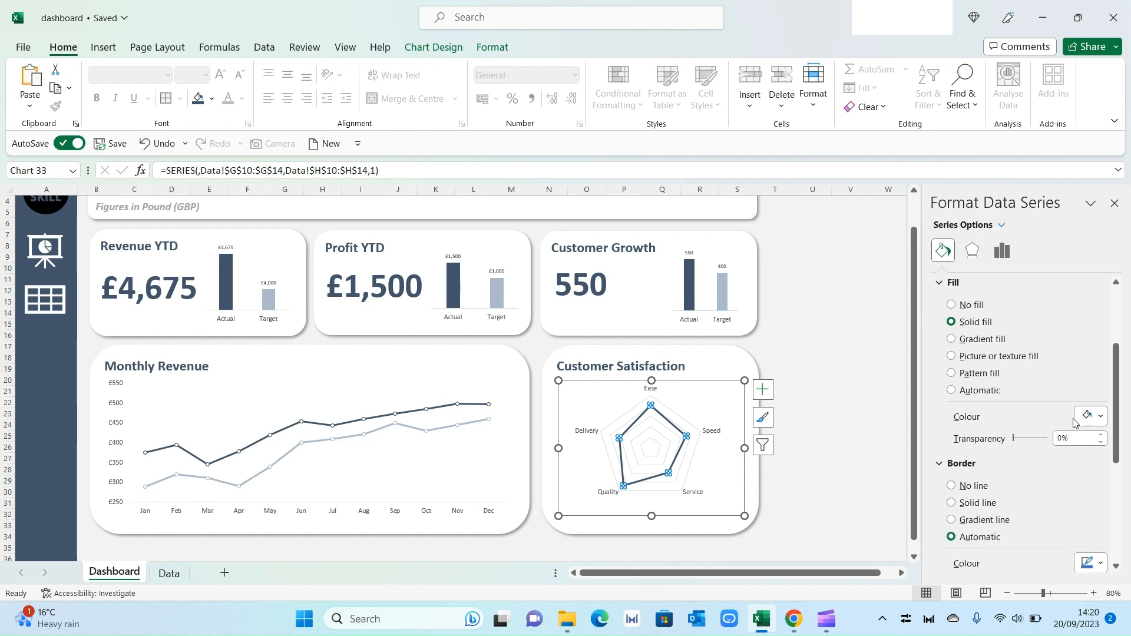
{"action": "scroll", "coordinate": [1061, 453], "scroll_direction": "down", "scroll_amount": 1}
{"action": "left_click", "coordinate": [1094, 527]}
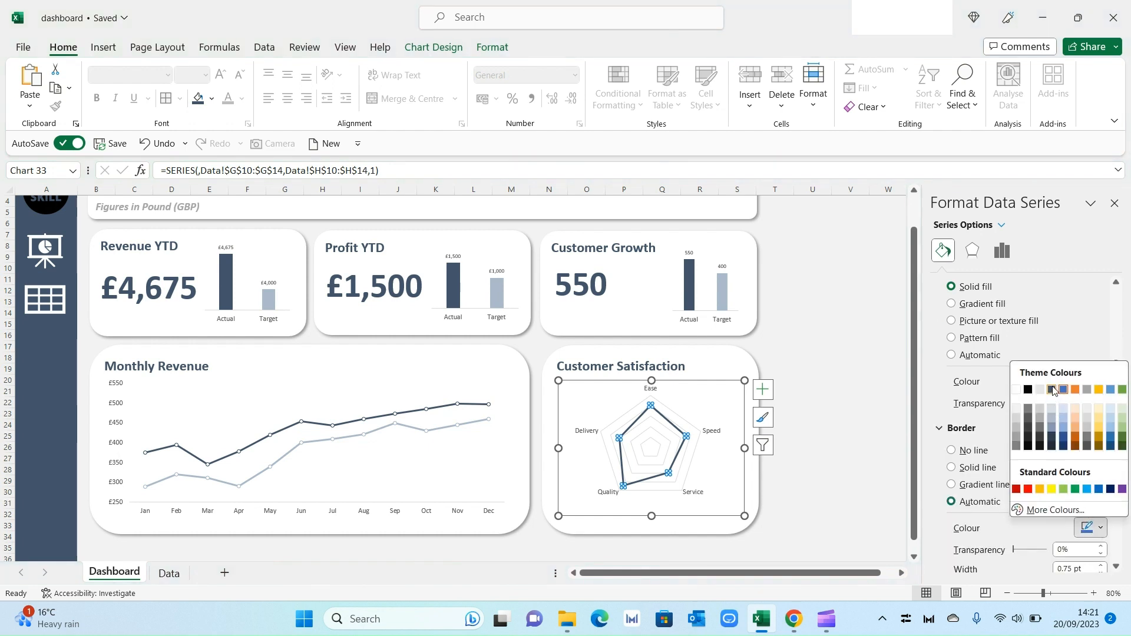
{"action": "left_click", "coordinate": [1054, 391]}
{"action": "left_click", "coordinate": [1113, 203]}
{"action": "left_click", "coordinate": [888, 413]}
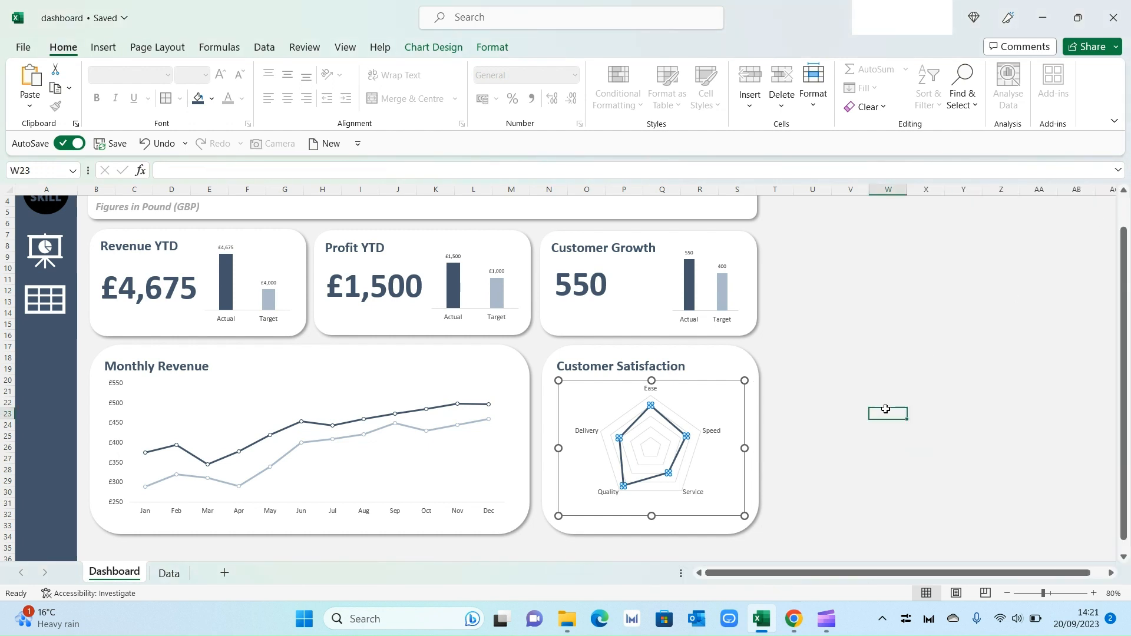
Step: Enlarge the radar chart so it fills more of the Customer Satisfaction card
{"action": "left_click", "coordinate": [1093, 593]}
{"action": "left_click", "coordinate": [1093, 593]}
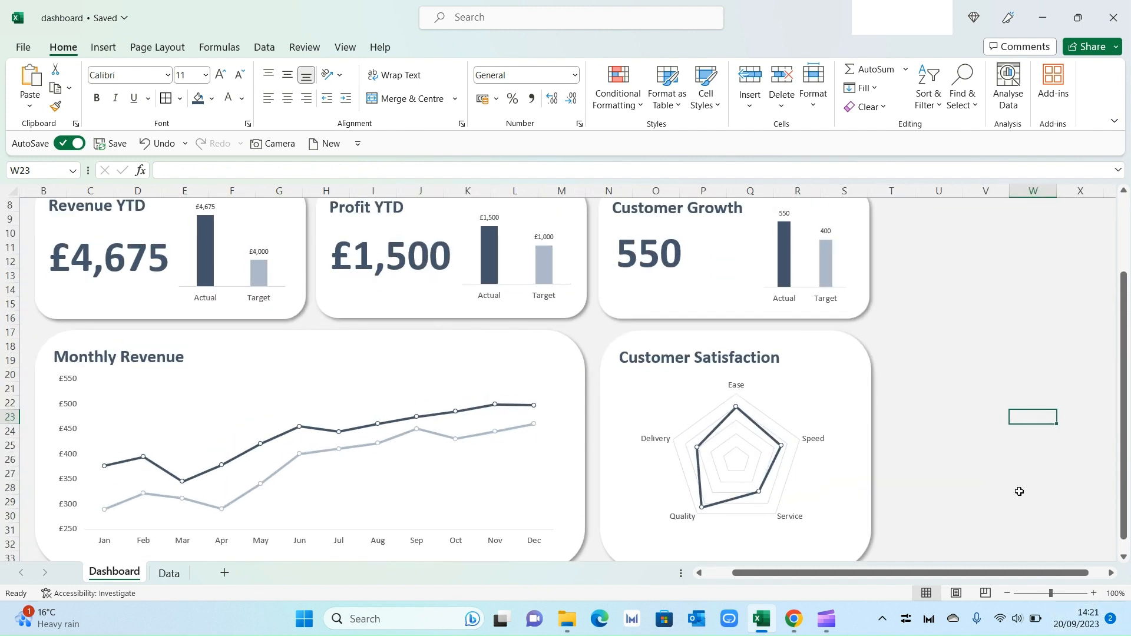
{"action": "scroll", "coordinate": [1017, 492], "scroll_direction": "down", "scroll_amount": 1}
{"action": "left_click", "coordinate": [850, 493]}
{"action": "left_click_drag", "start_coordinate": [854, 504], "coordinate": [863, 513]}
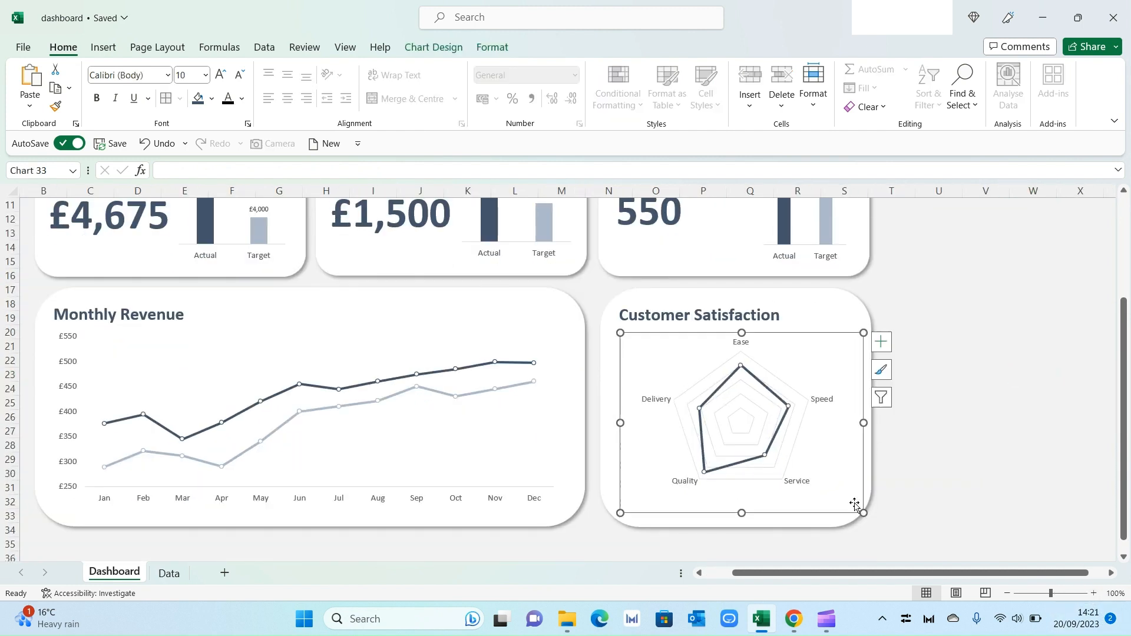
{"action": "left_click_drag", "start_coordinate": [620, 334], "coordinate": [613, 328]}
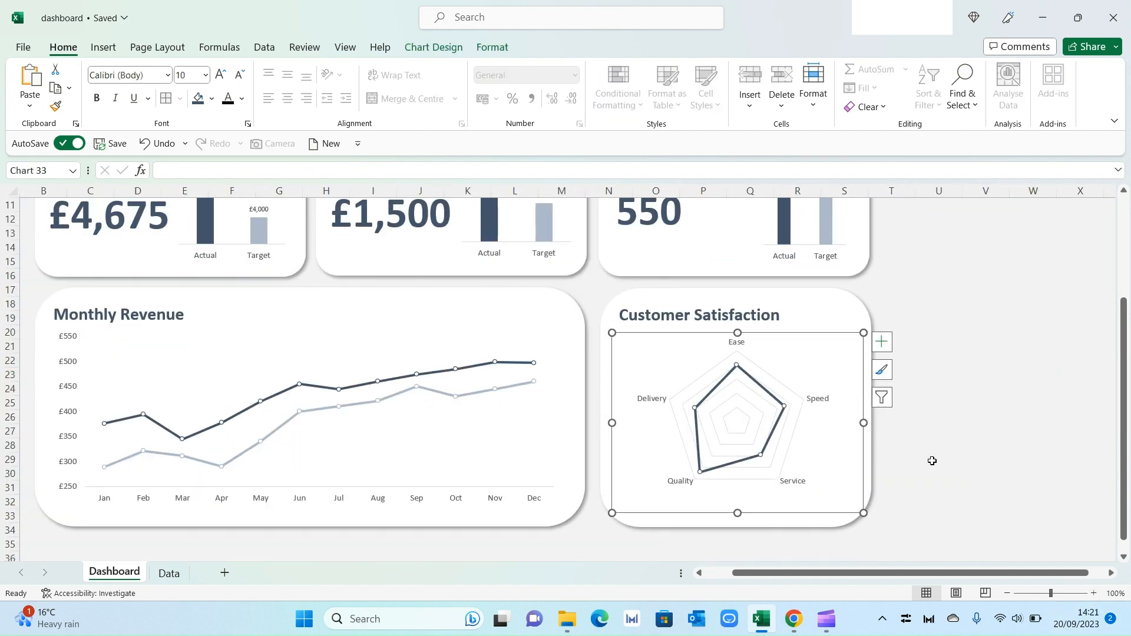
Step: Increase the radar chart's category label font size to 10 and apply the current font colour to them
{"action": "left_click", "coordinate": [966, 469]}
{"action": "left_click", "coordinate": [738, 345]}
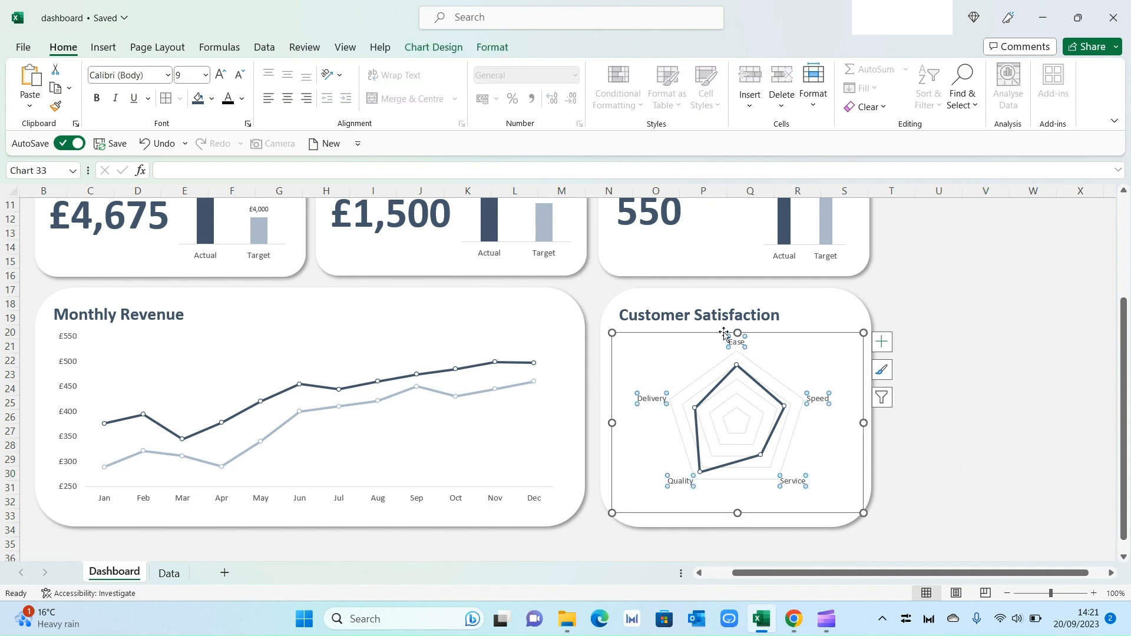
{"action": "left_click", "coordinate": [225, 79]}
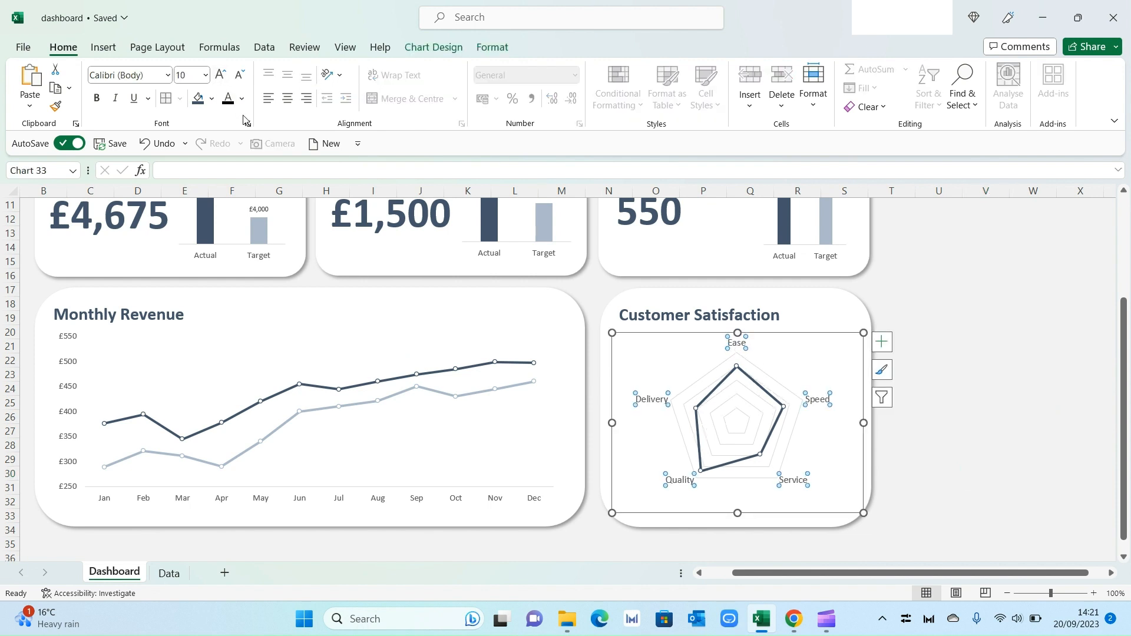
{"action": "left_click", "coordinate": [228, 99]}
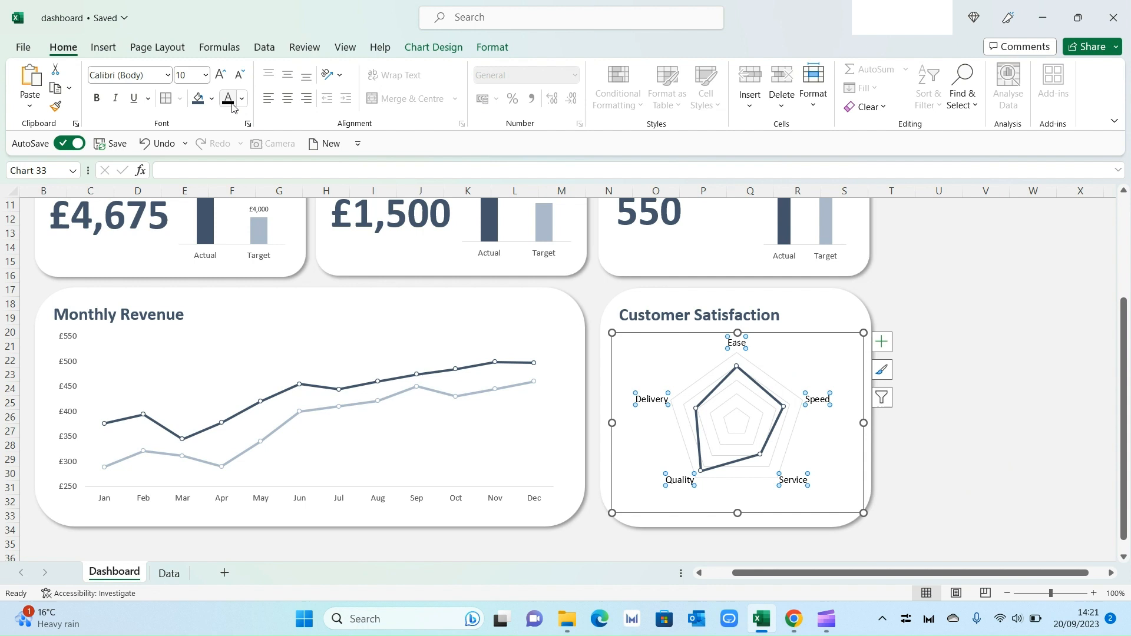
{"action": "left_click", "coordinate": [943, 435]}
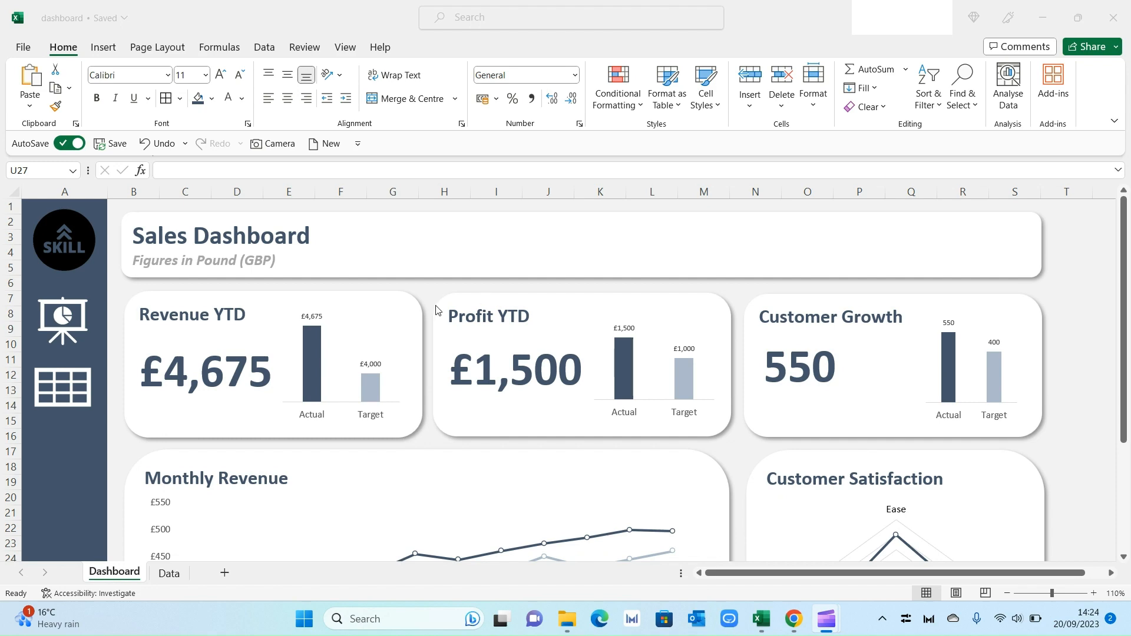
Step: Review the finished dashboard and the Data sheet
{"action": "scroll", "coordinate": [446, 297], "scroll_direction": "down", "scroll_amount": 5}
{"action": "scroll", "coordinate": [445, 297], "scroll_direction": "up", "scroll_amount": 5}
{"action": "left_click", "coordinate": [174, 573]}
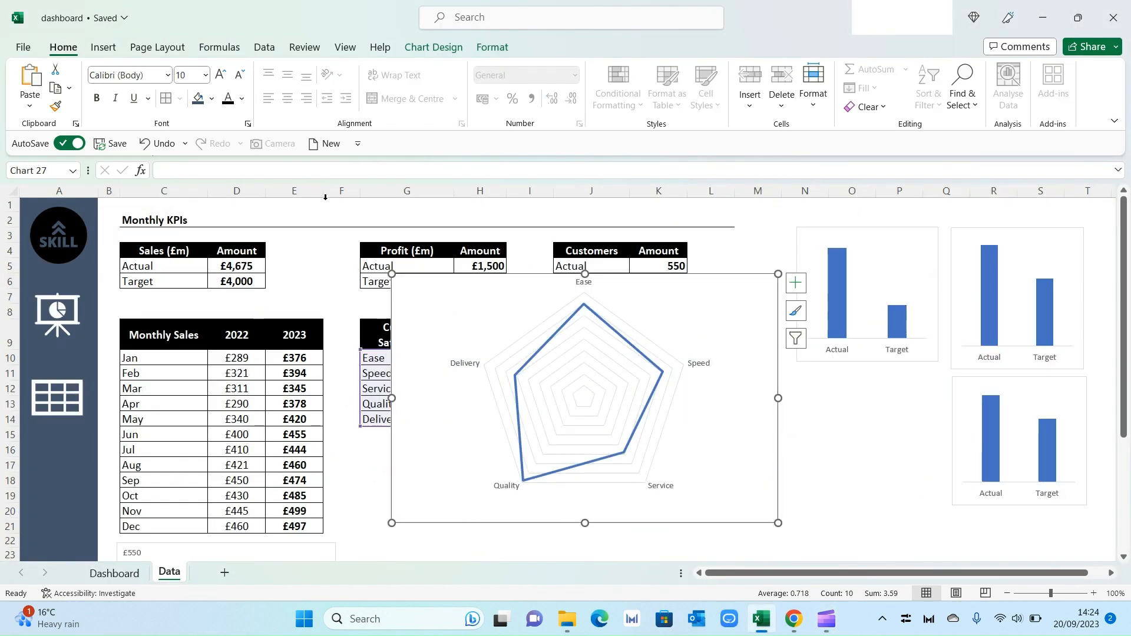
{"action": "left_click", "coordinate": [114, 572]}
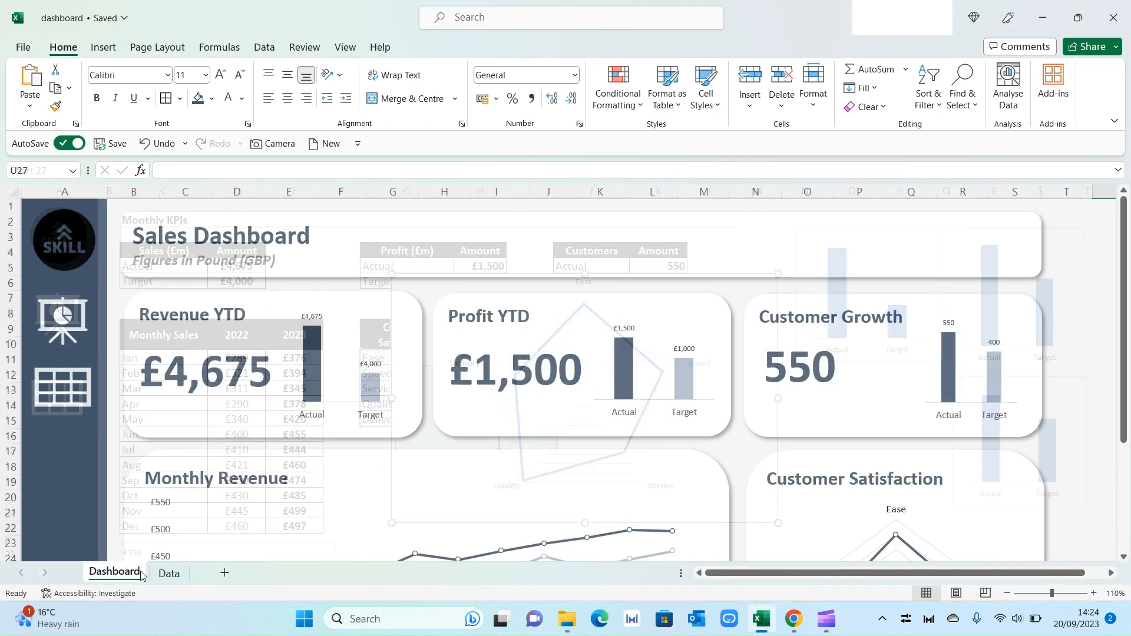